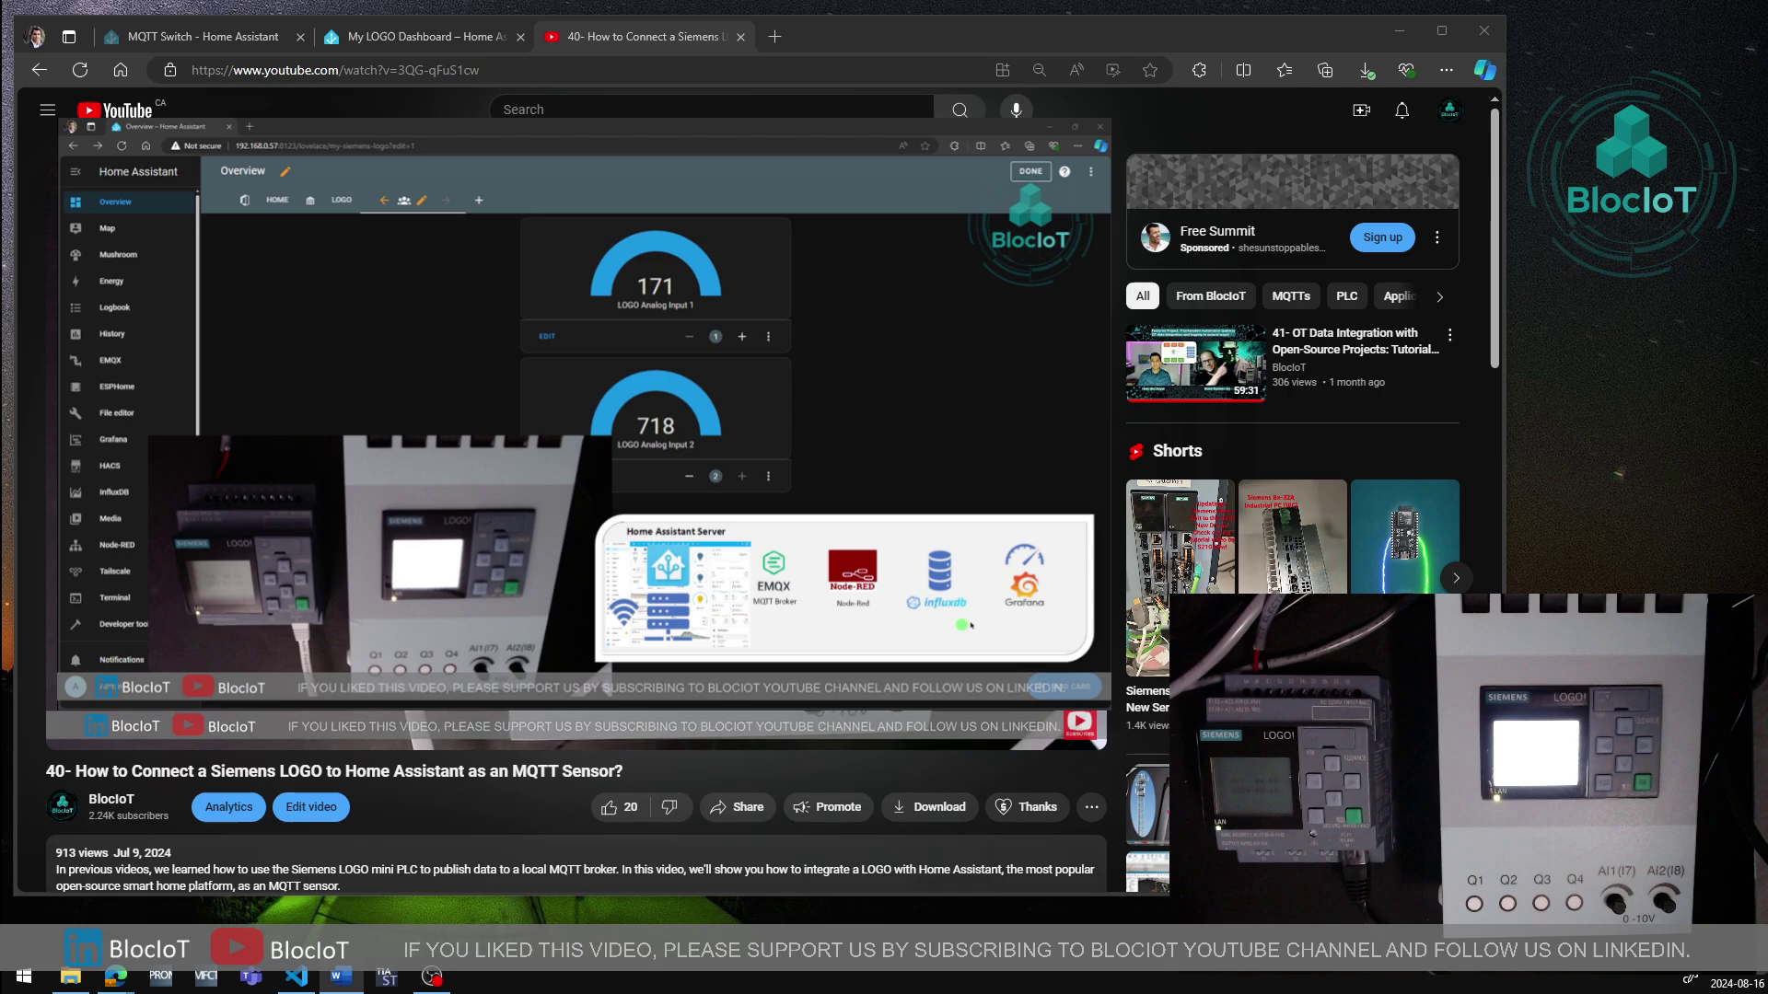
Pause the tutorial on the dashboard shot showing the 663 and 177 gauges
key(space)
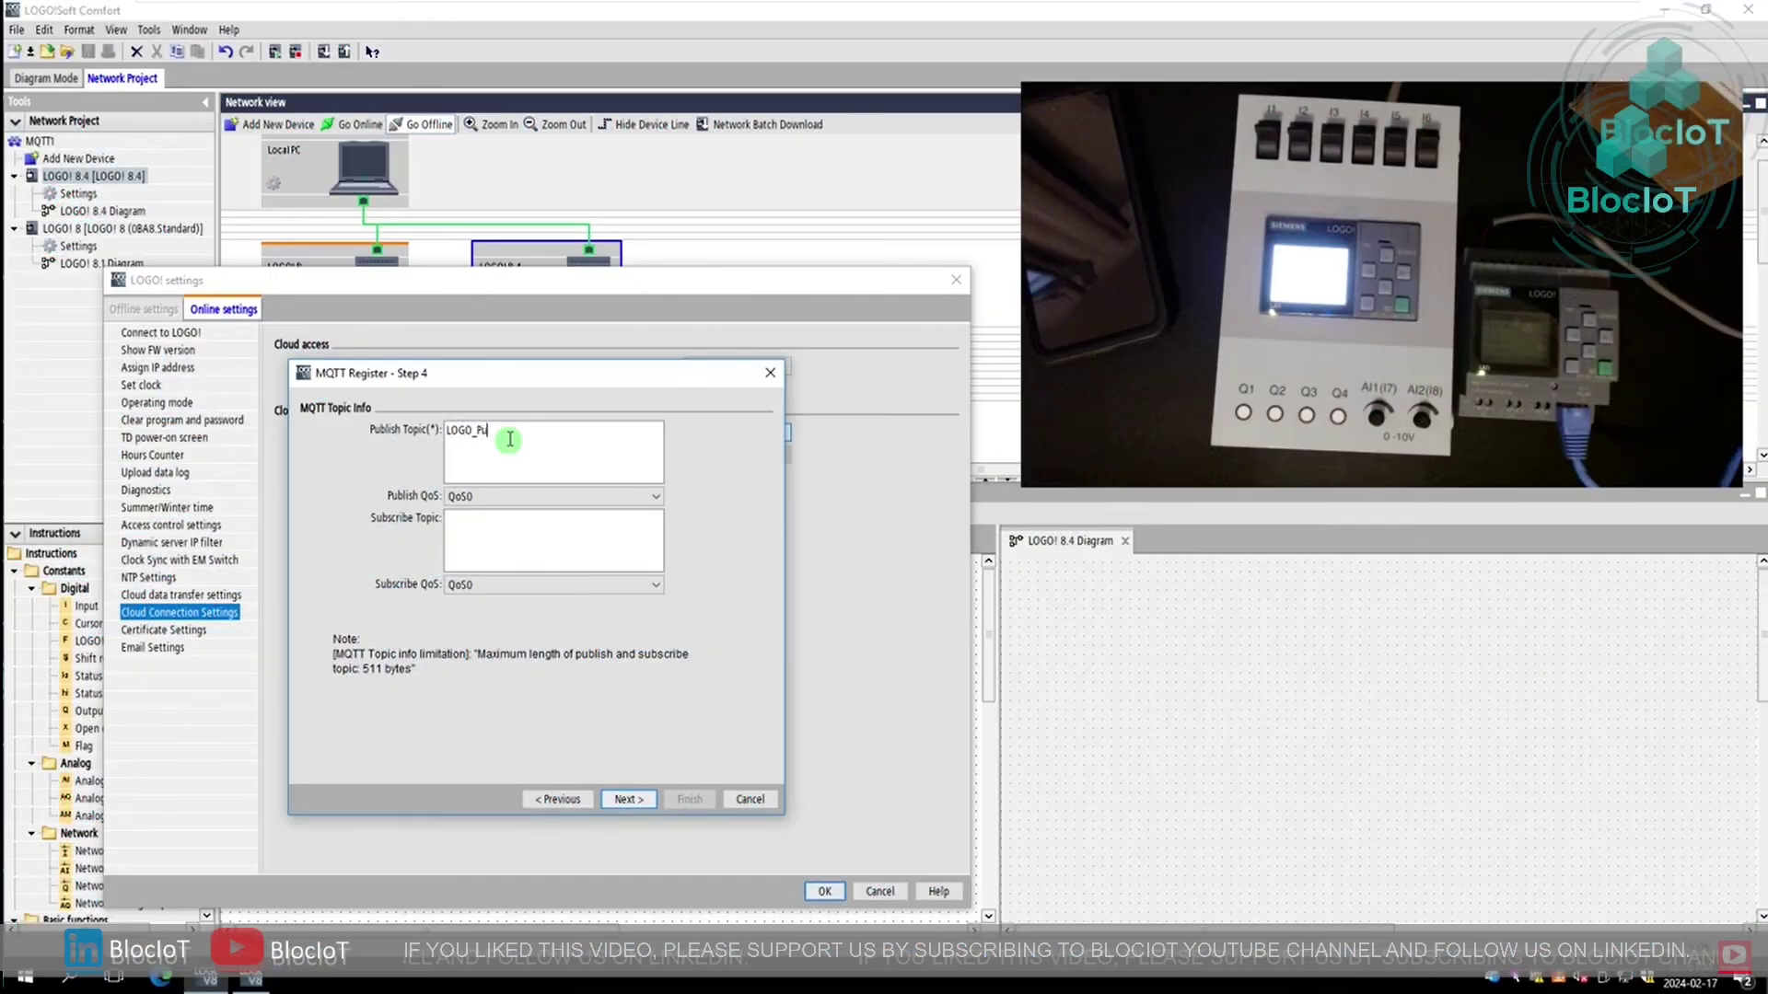
Finish publish topic LOGO_Pub, enter subscribe topic LOGO_Sub, keep QoS0 for both, and continue
text(b)
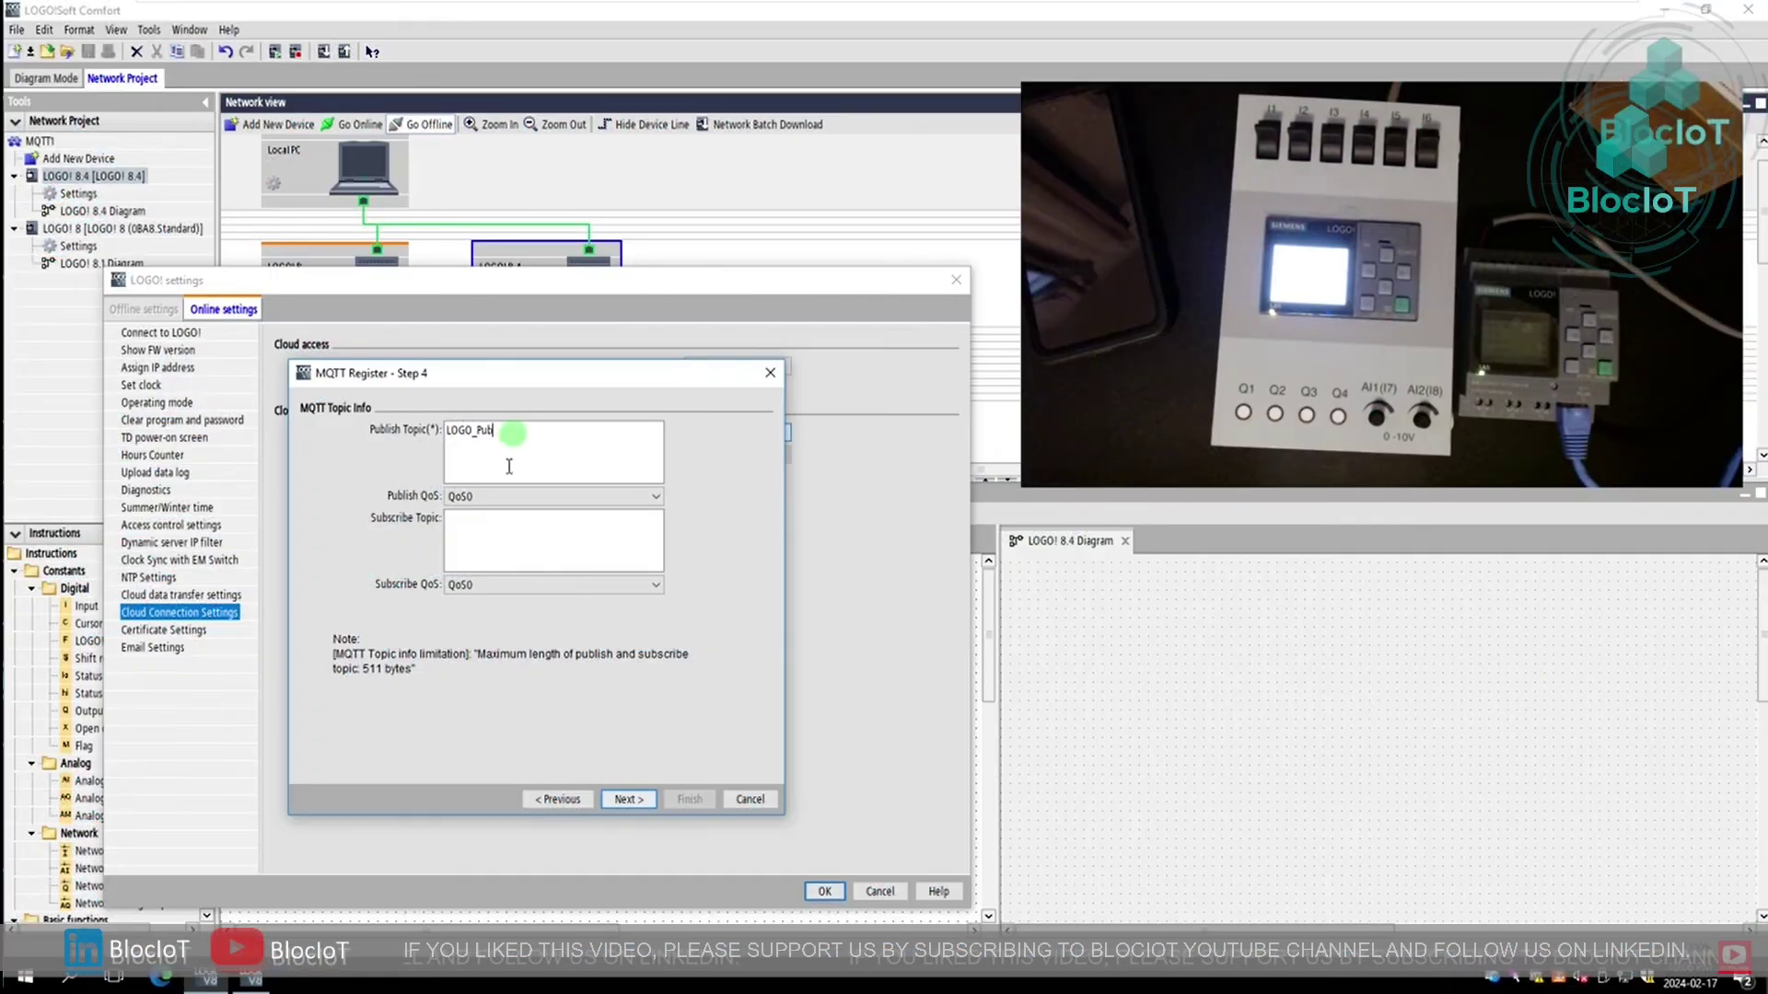
click(476, 542)
text(LOGO_Sub)
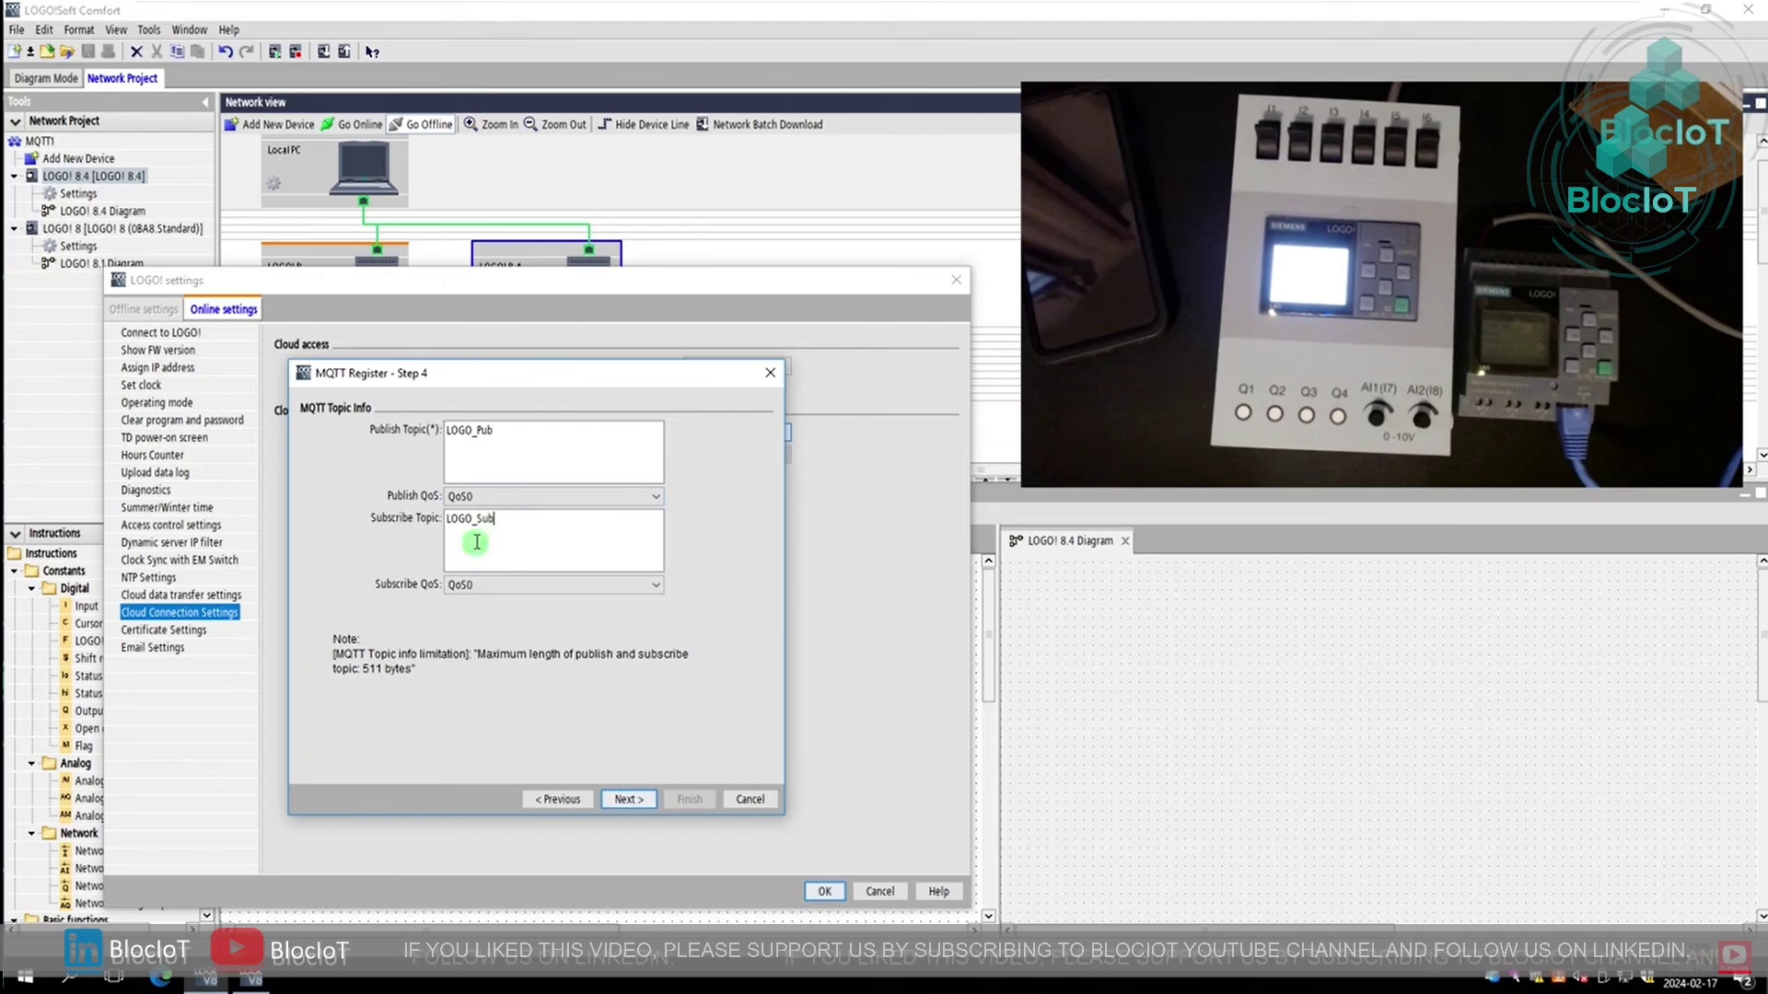
click(600, 585)
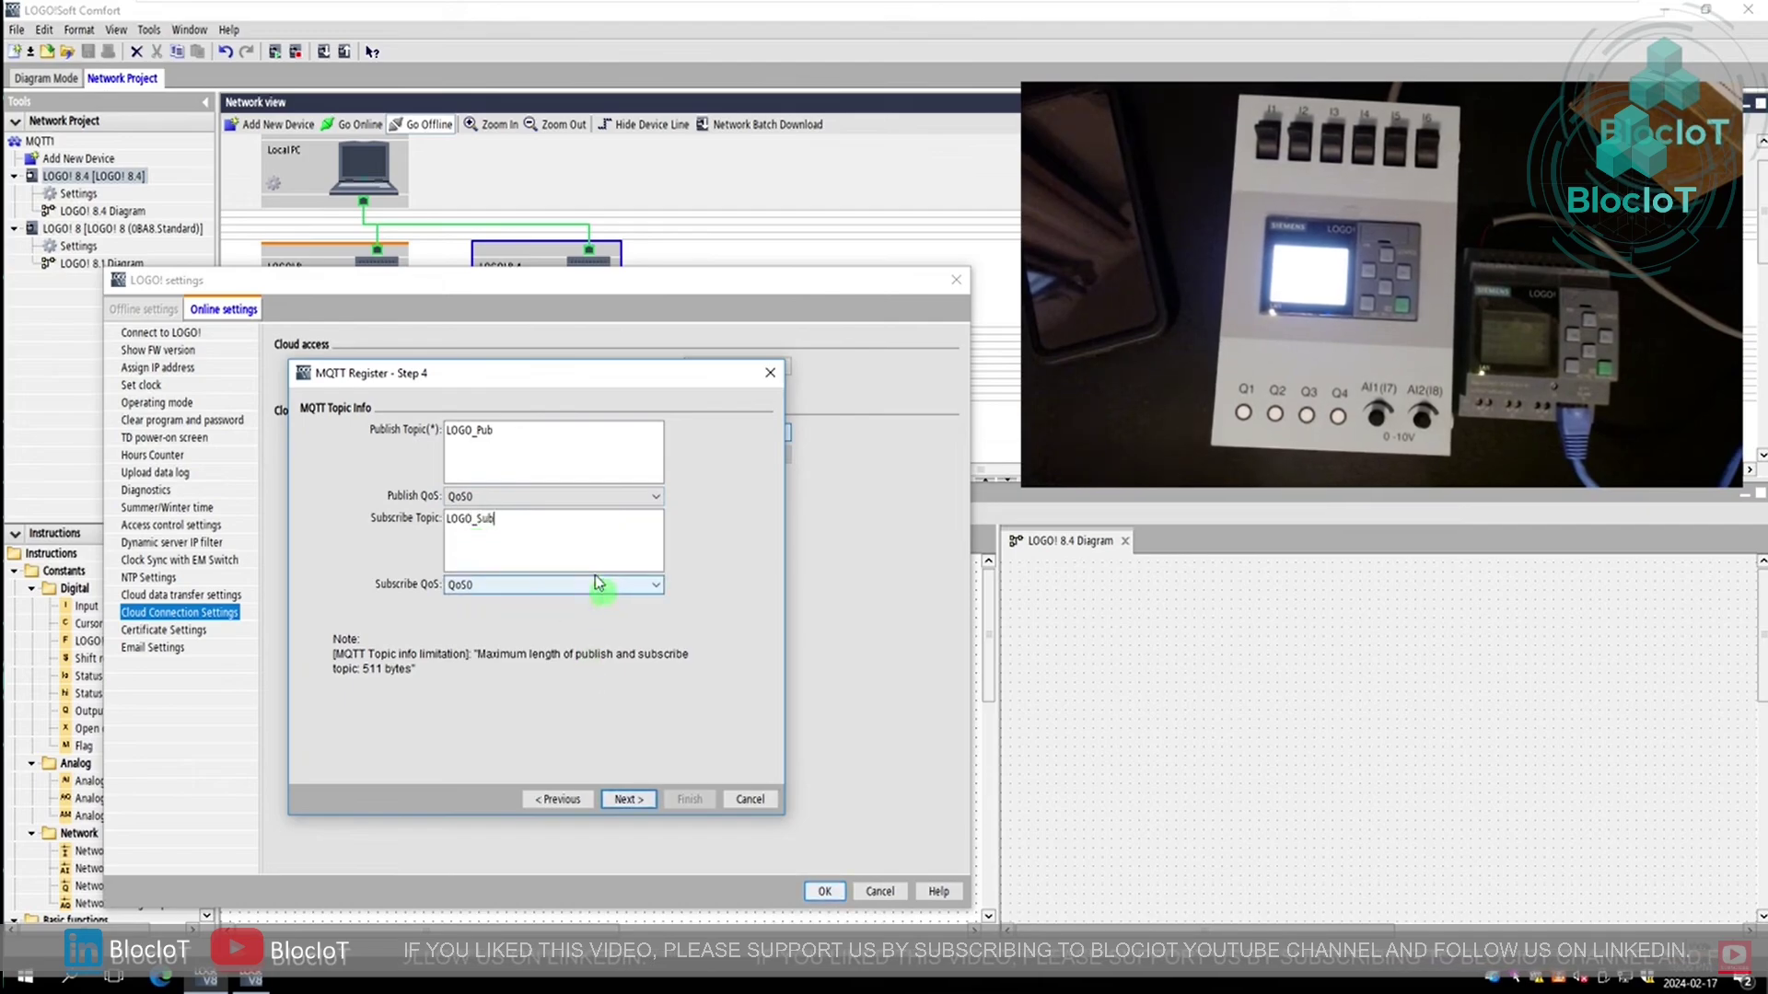
click(566, 498)
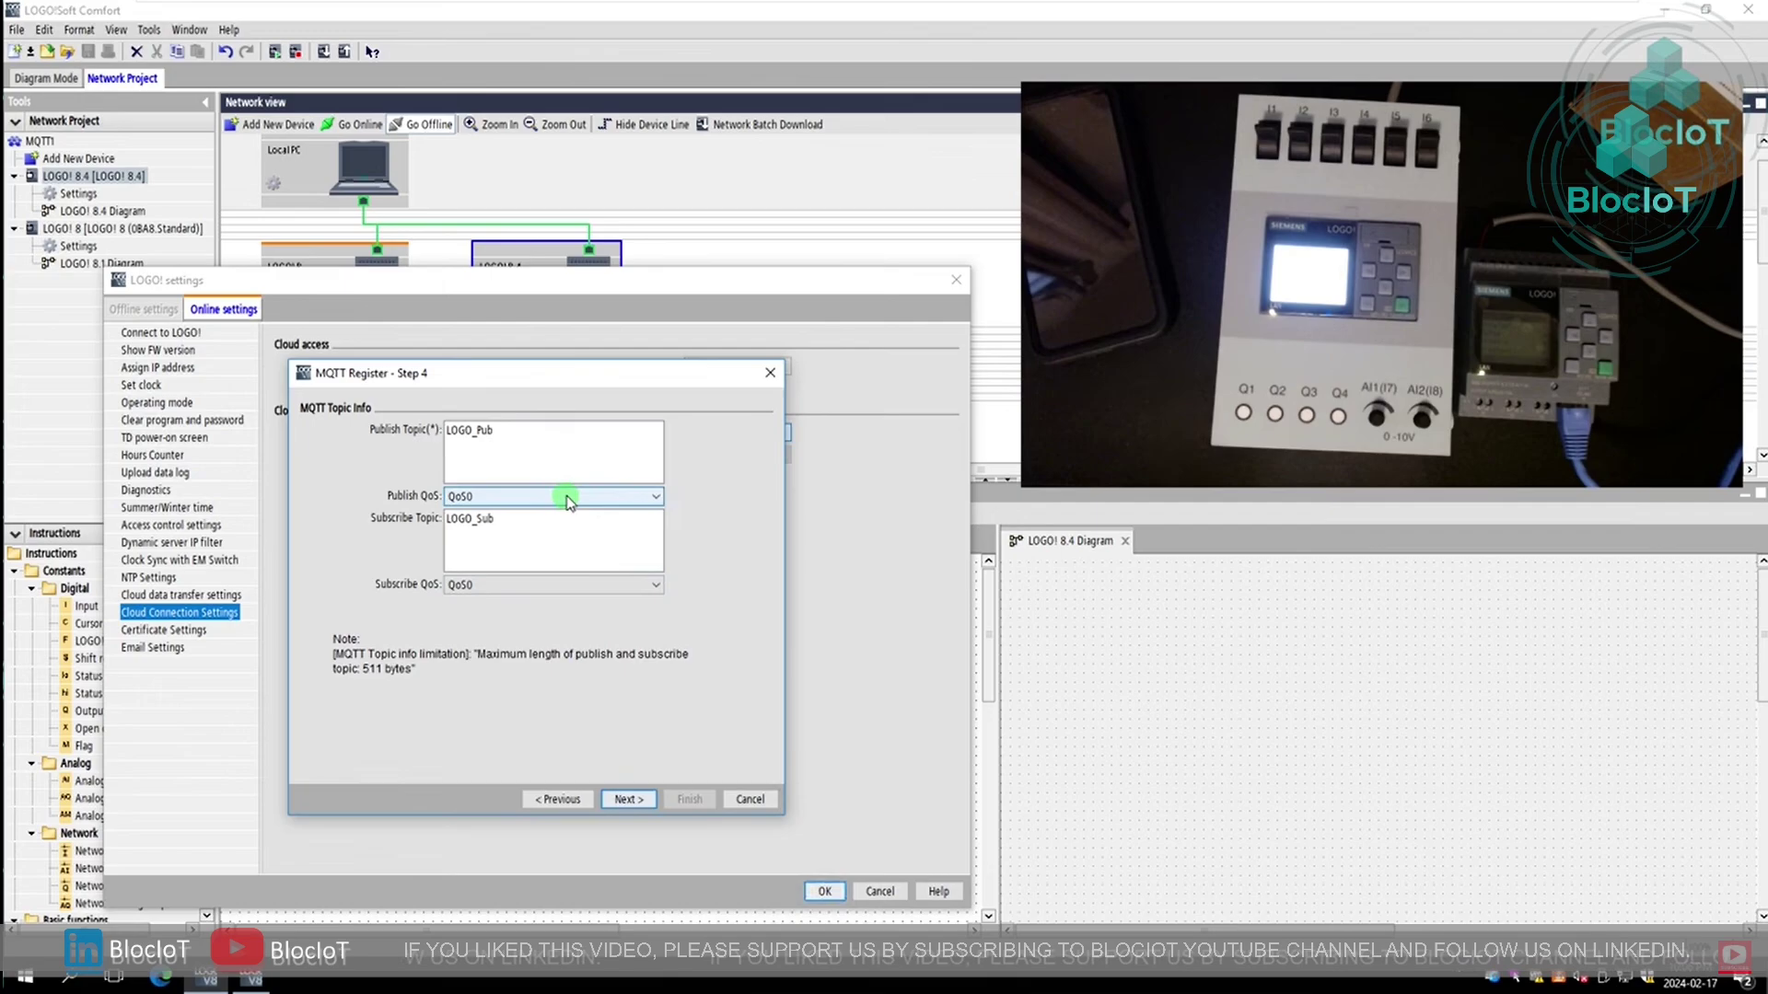
click(566, 586)
click(568, 587)
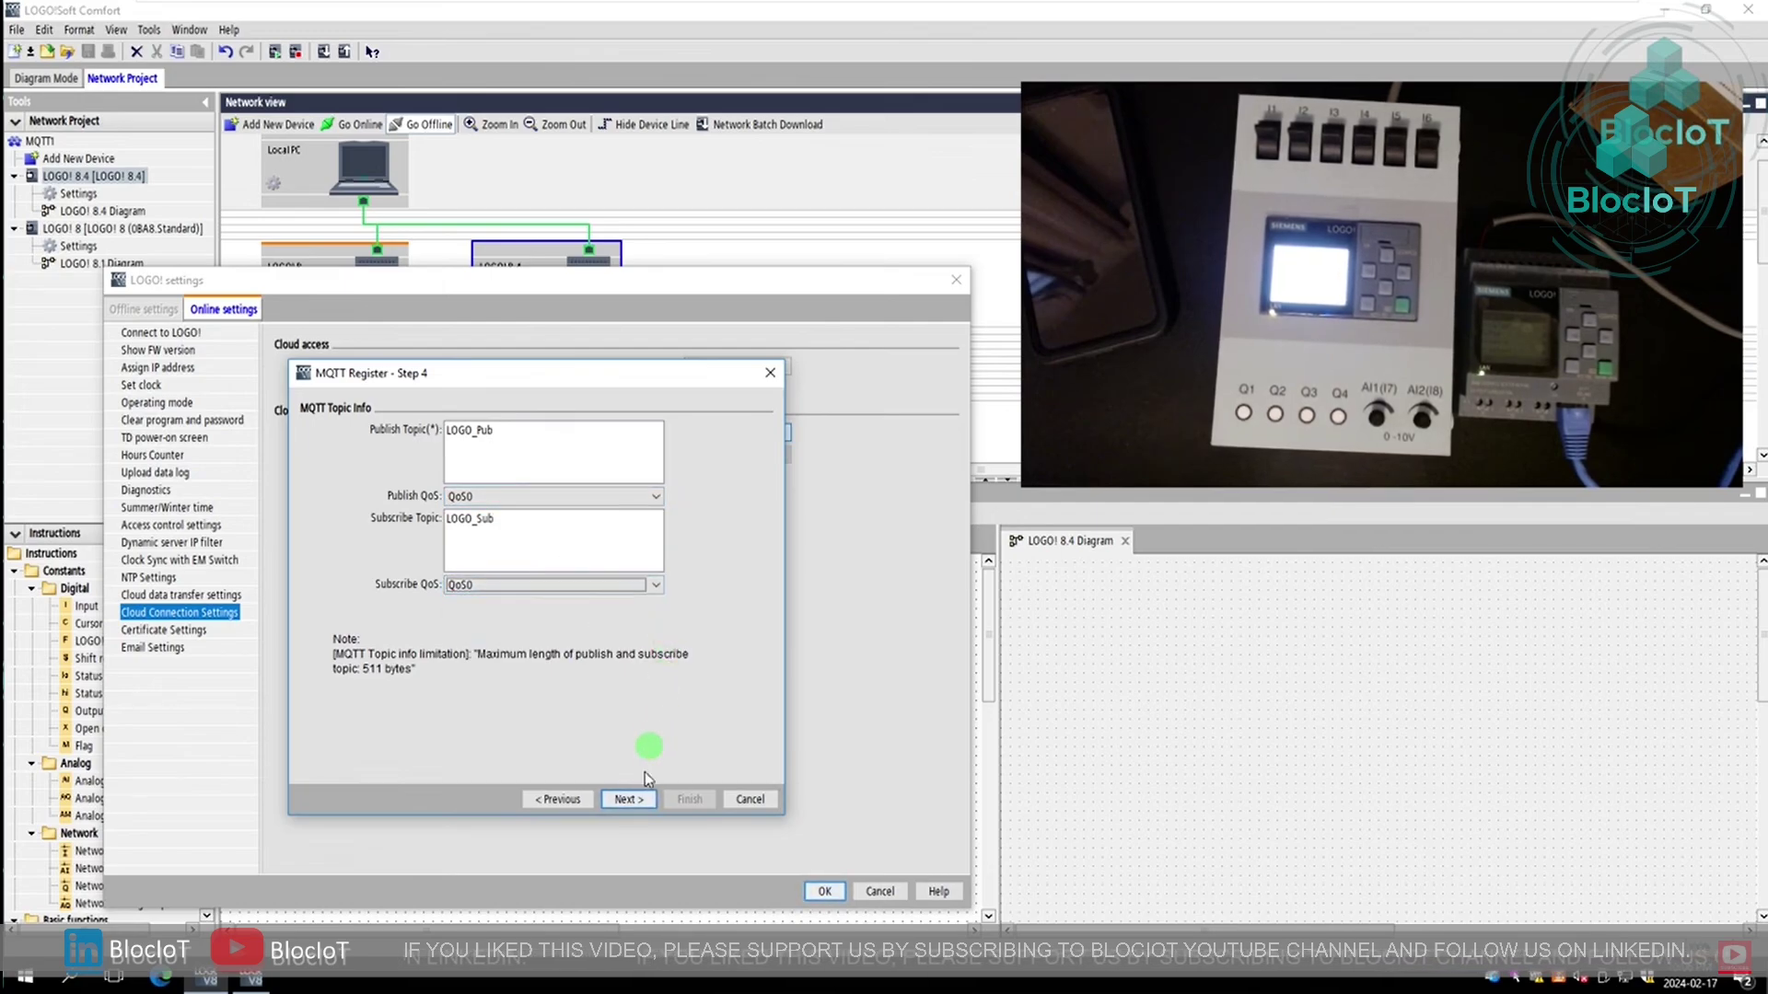
click(632, 798)
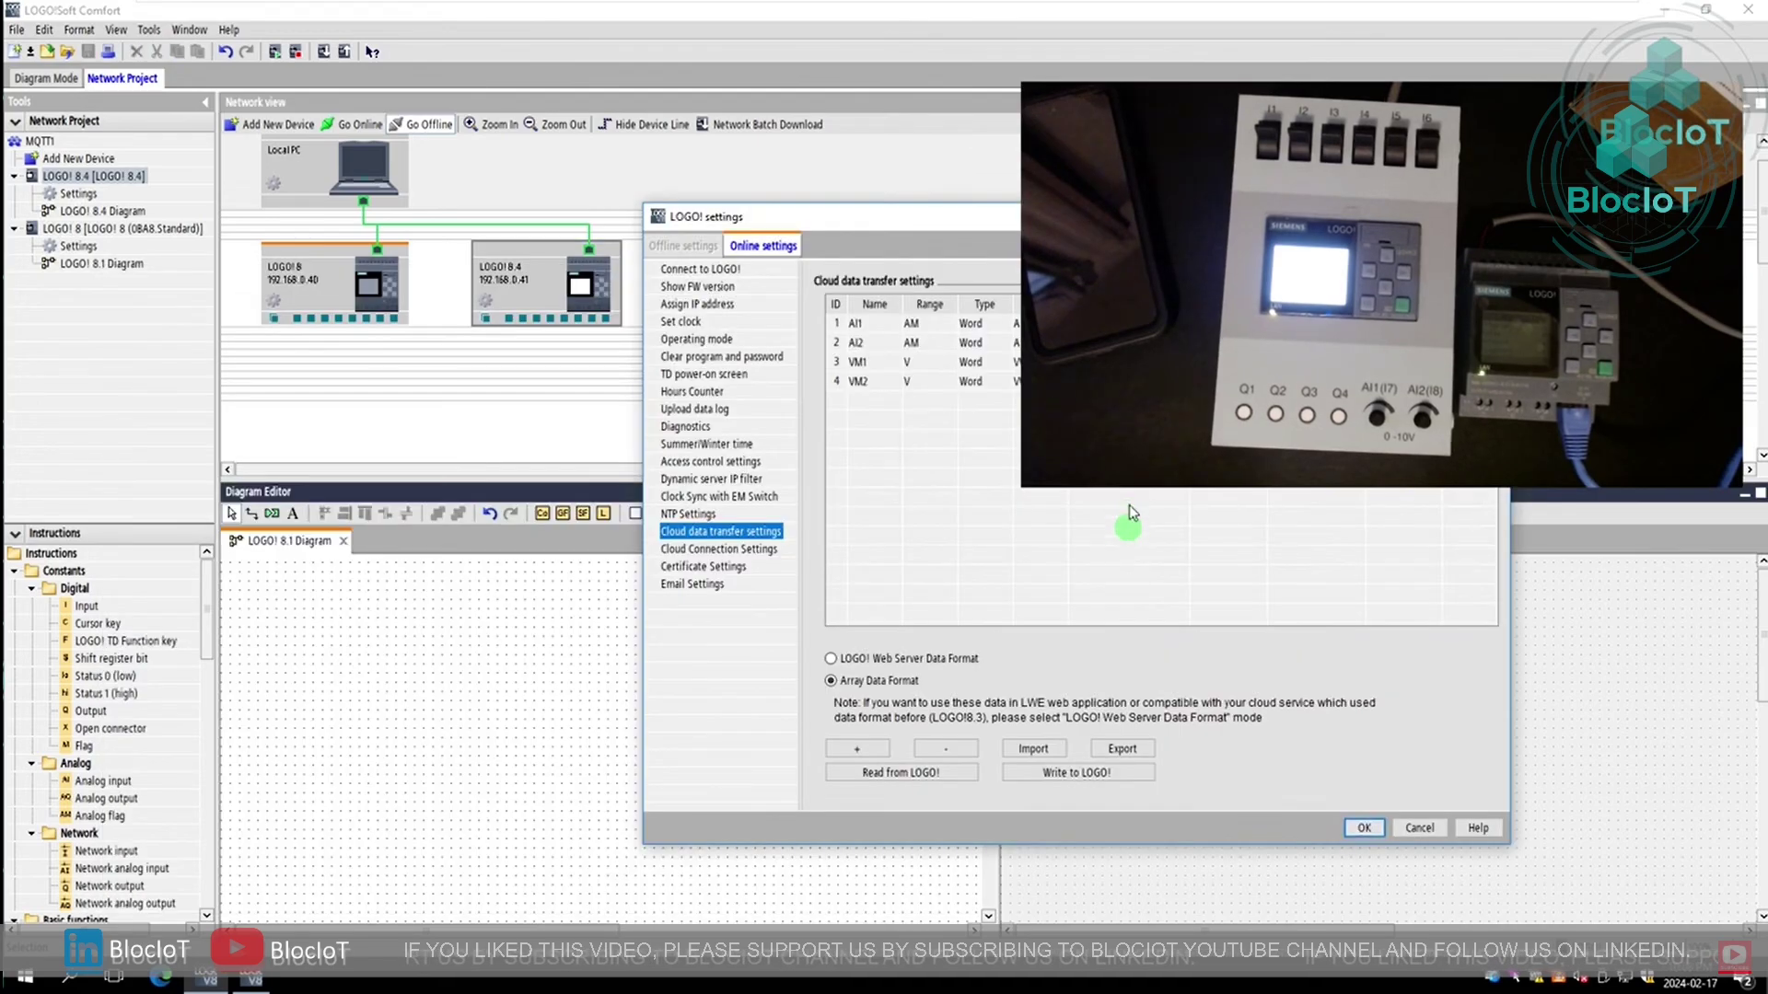
click(960, 411)
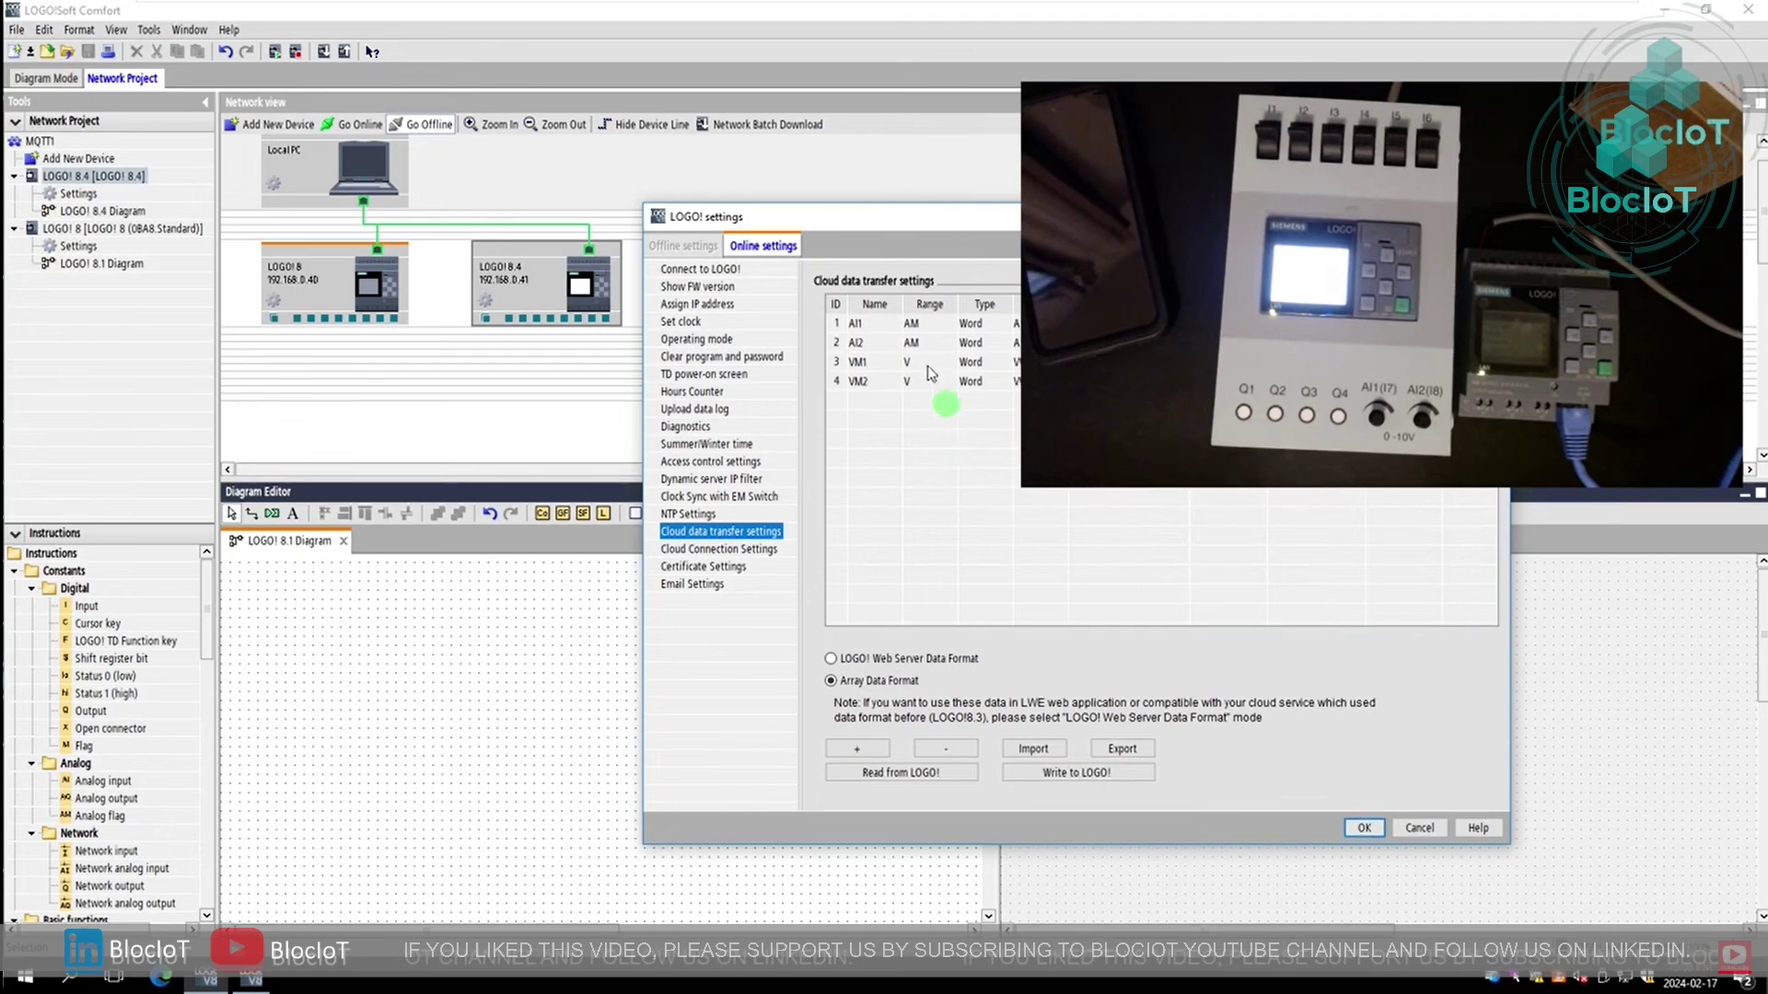
double_click(879, 343)
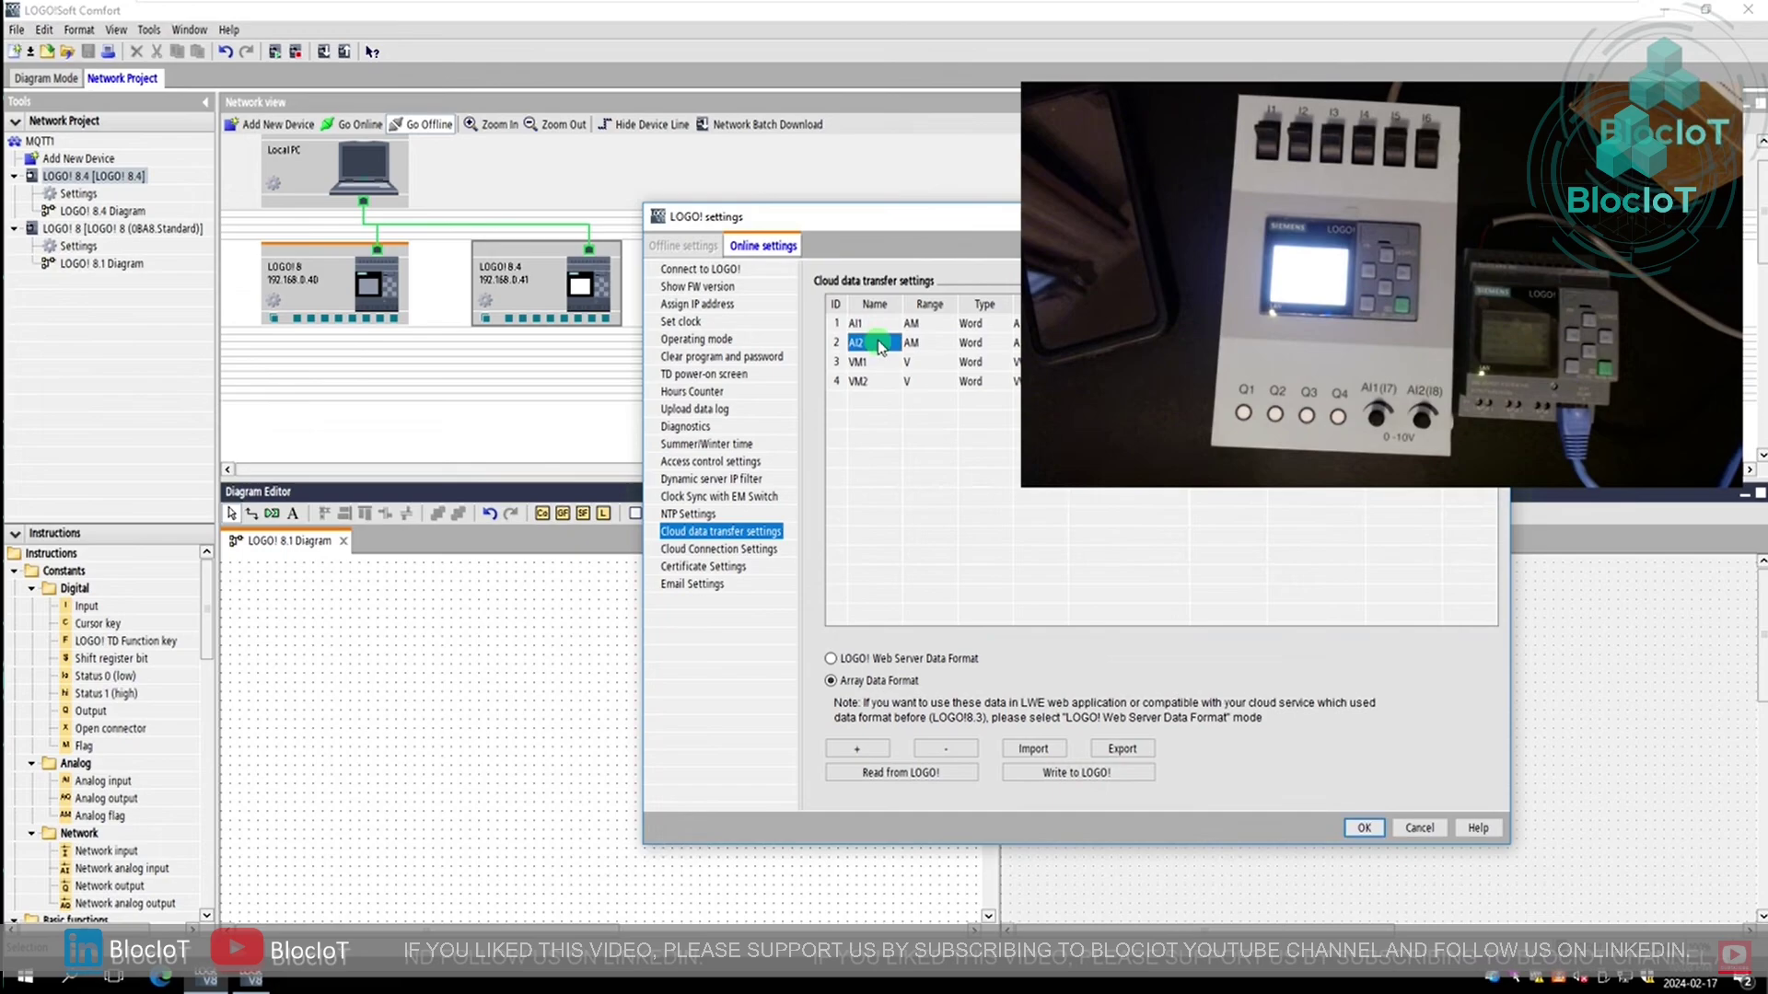
double_click(874, 362)
double_click(875, 380)
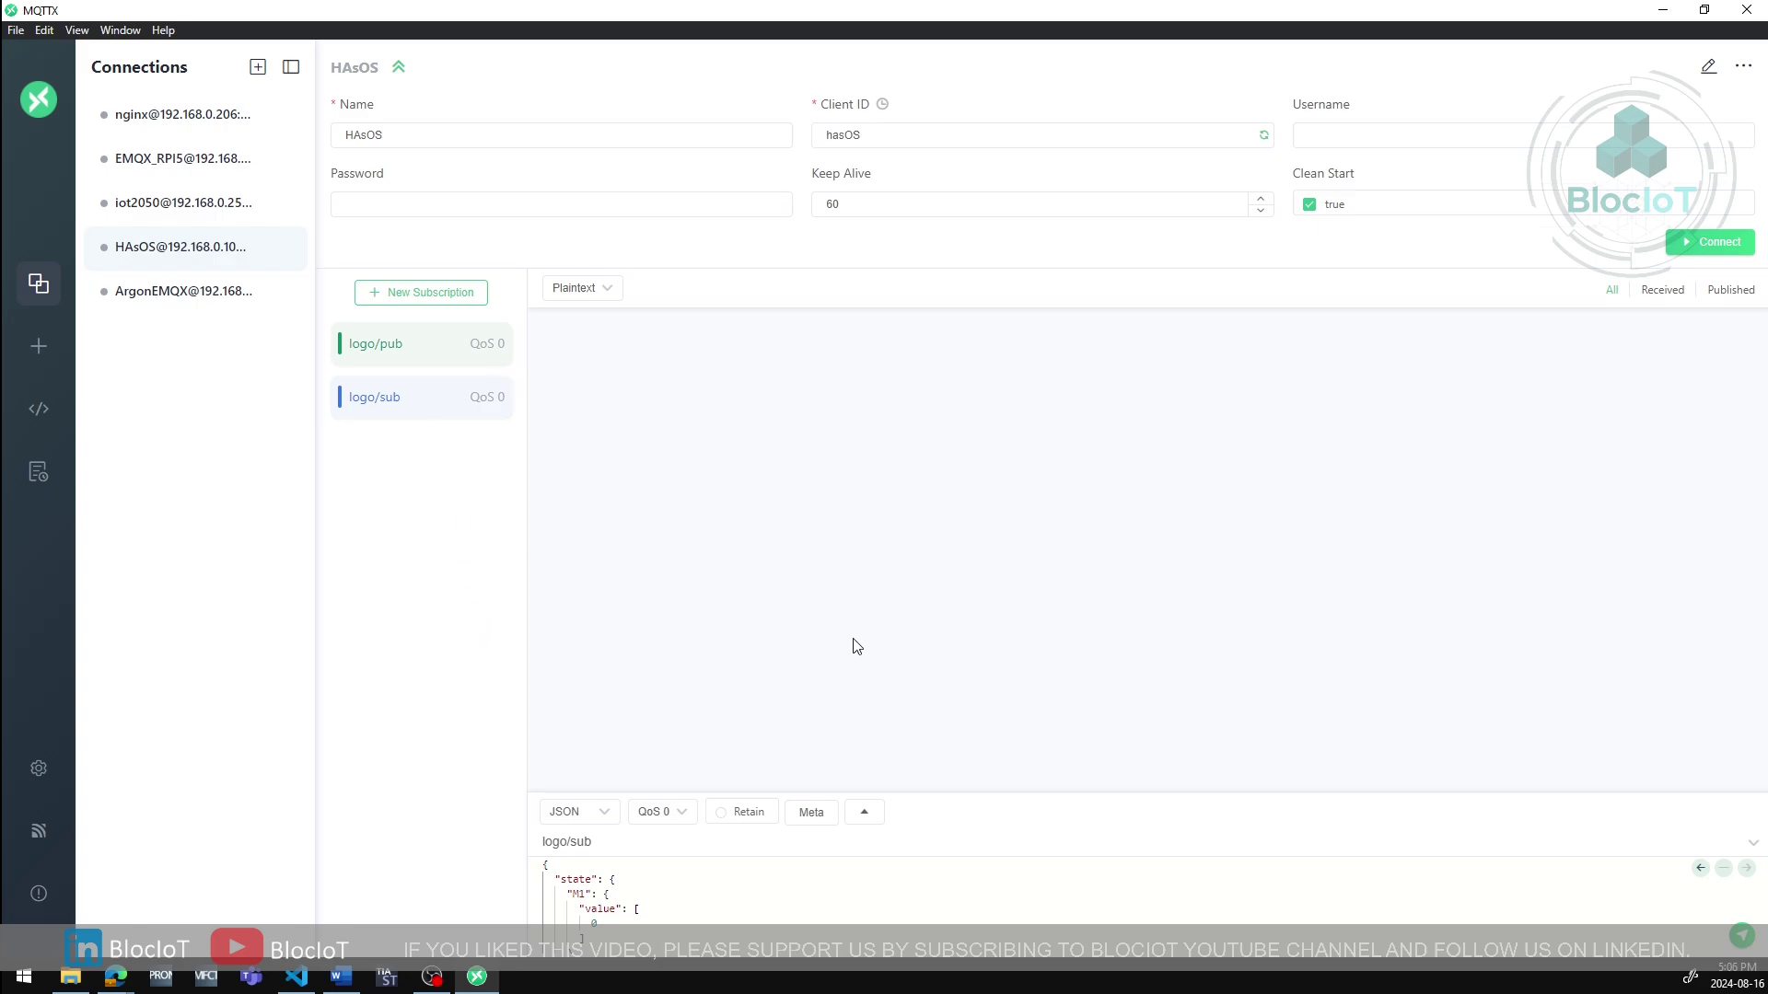
Connect the HAsOS connection in MQTTX so logo/pub state messages start arriving
click(1710, 247)
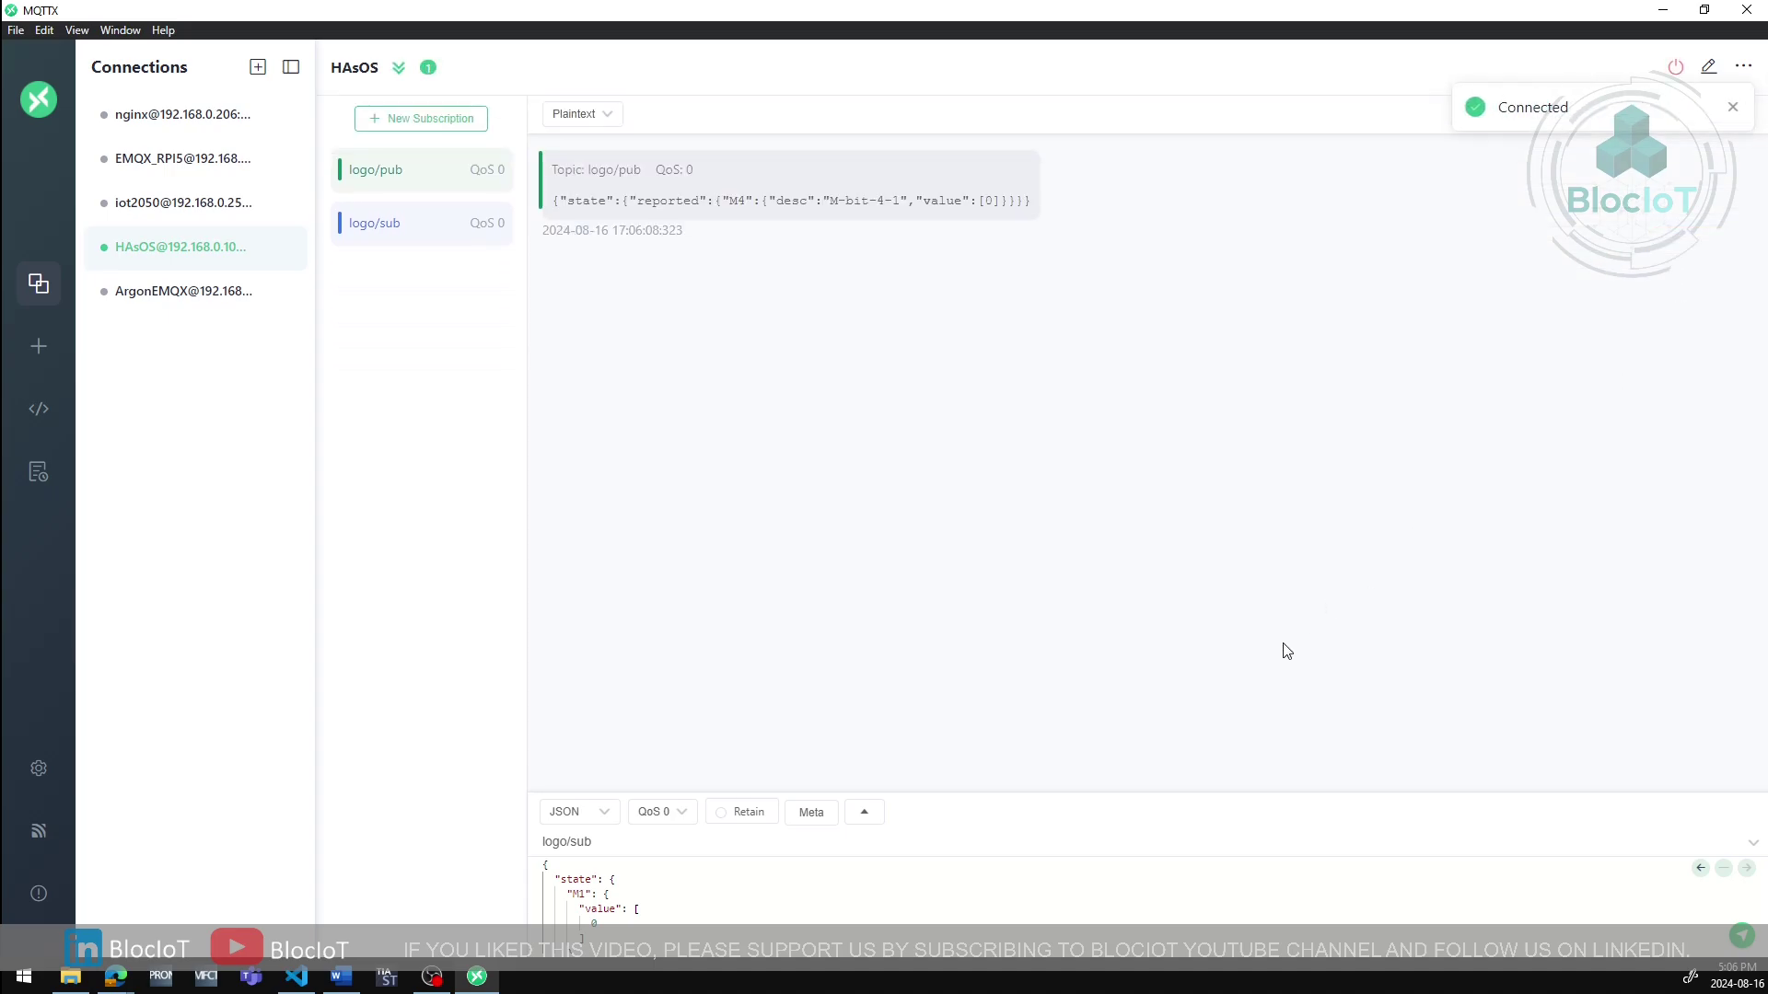
key(alt+Tab)
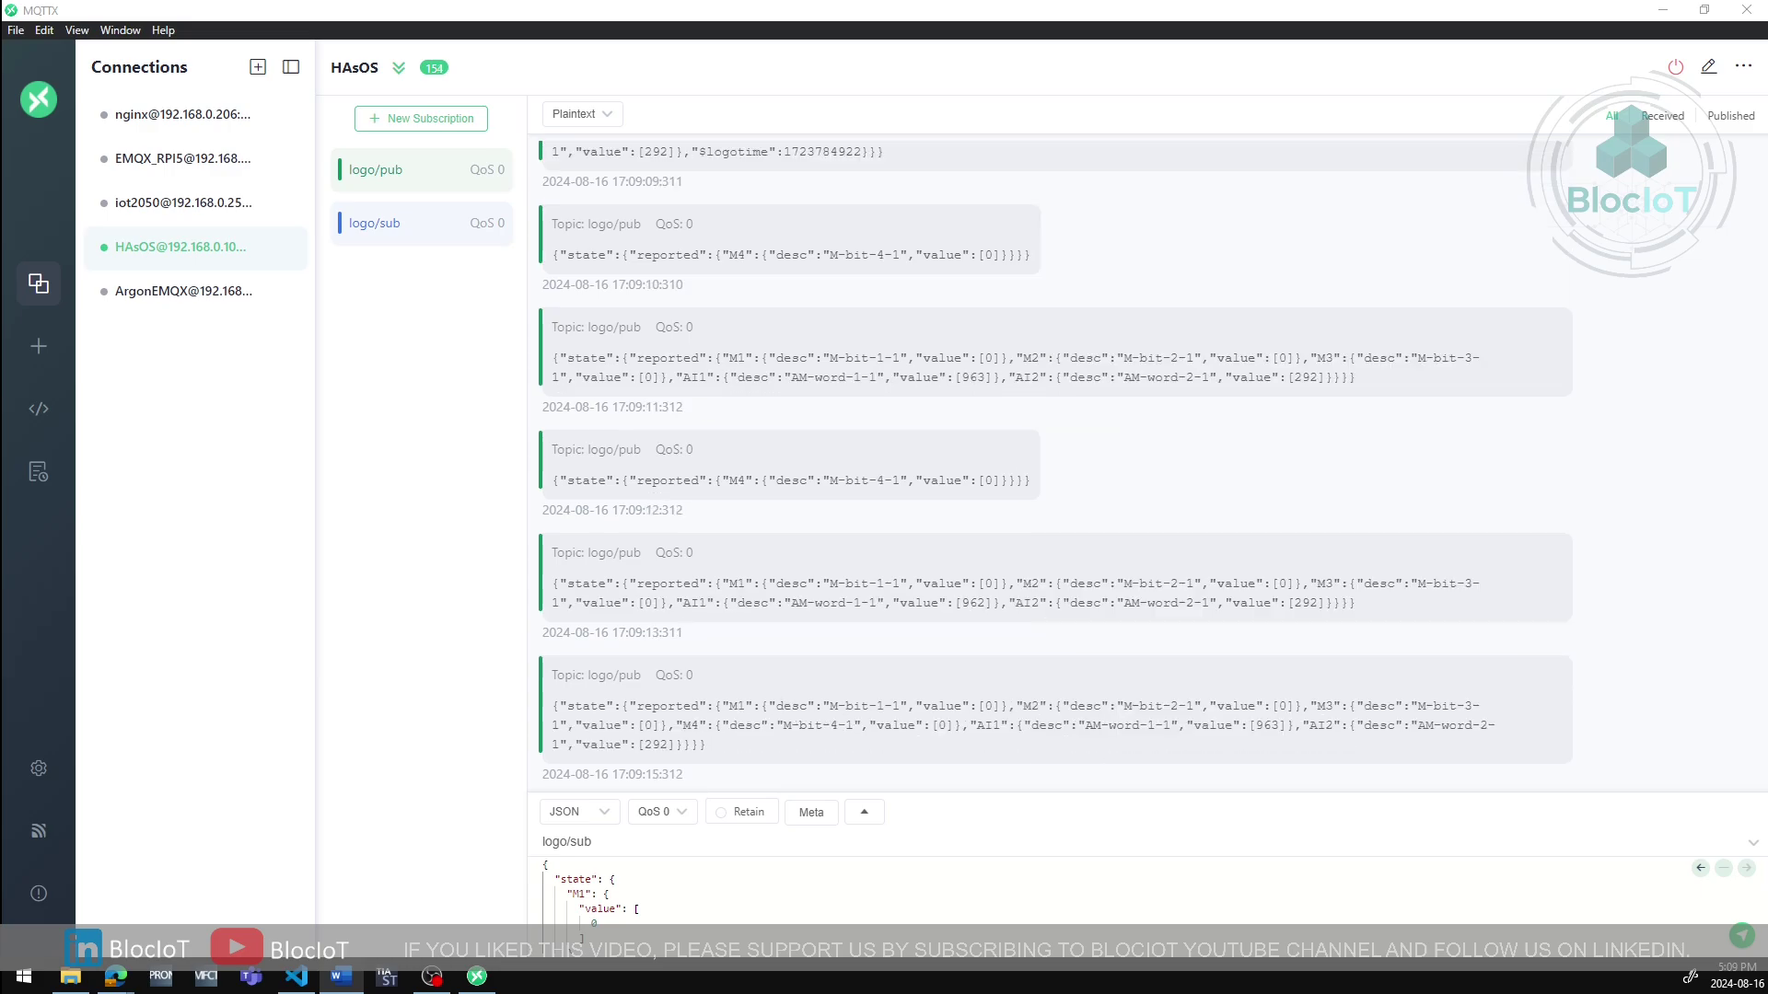
Bring up LOGO.json and confirm the JSON Crack extension is installed via an Extensions search
click(296, 975)
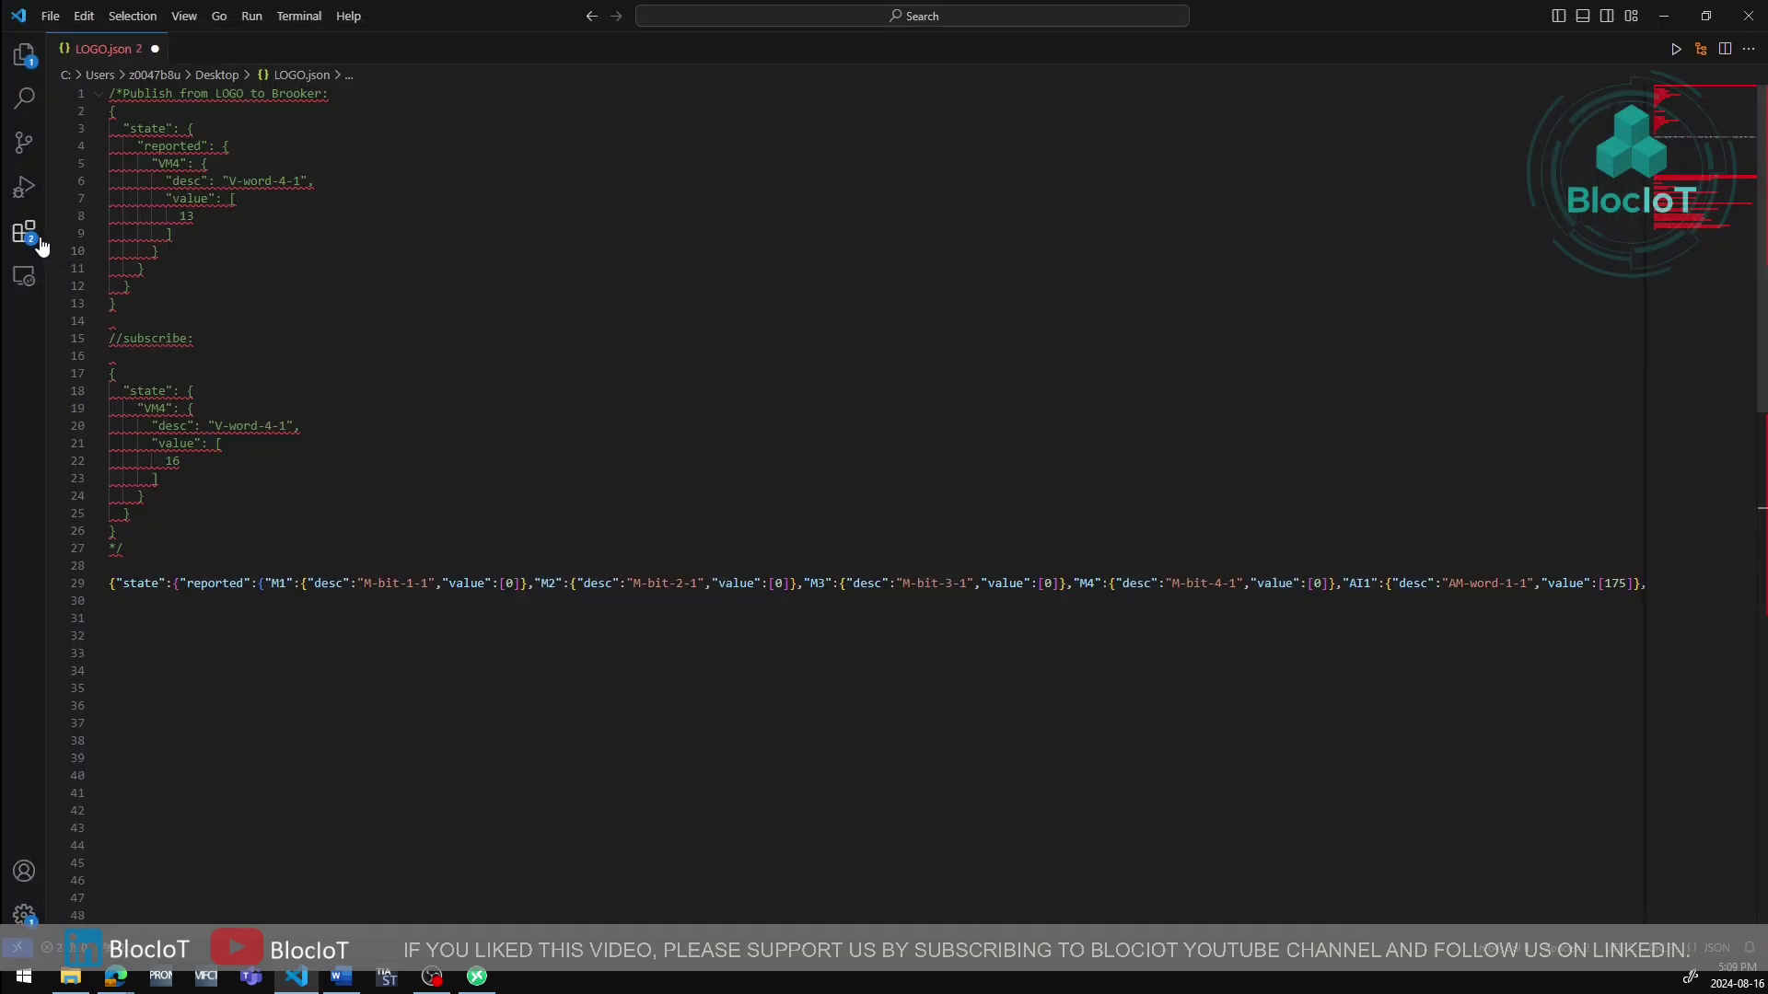
click(29, 242)
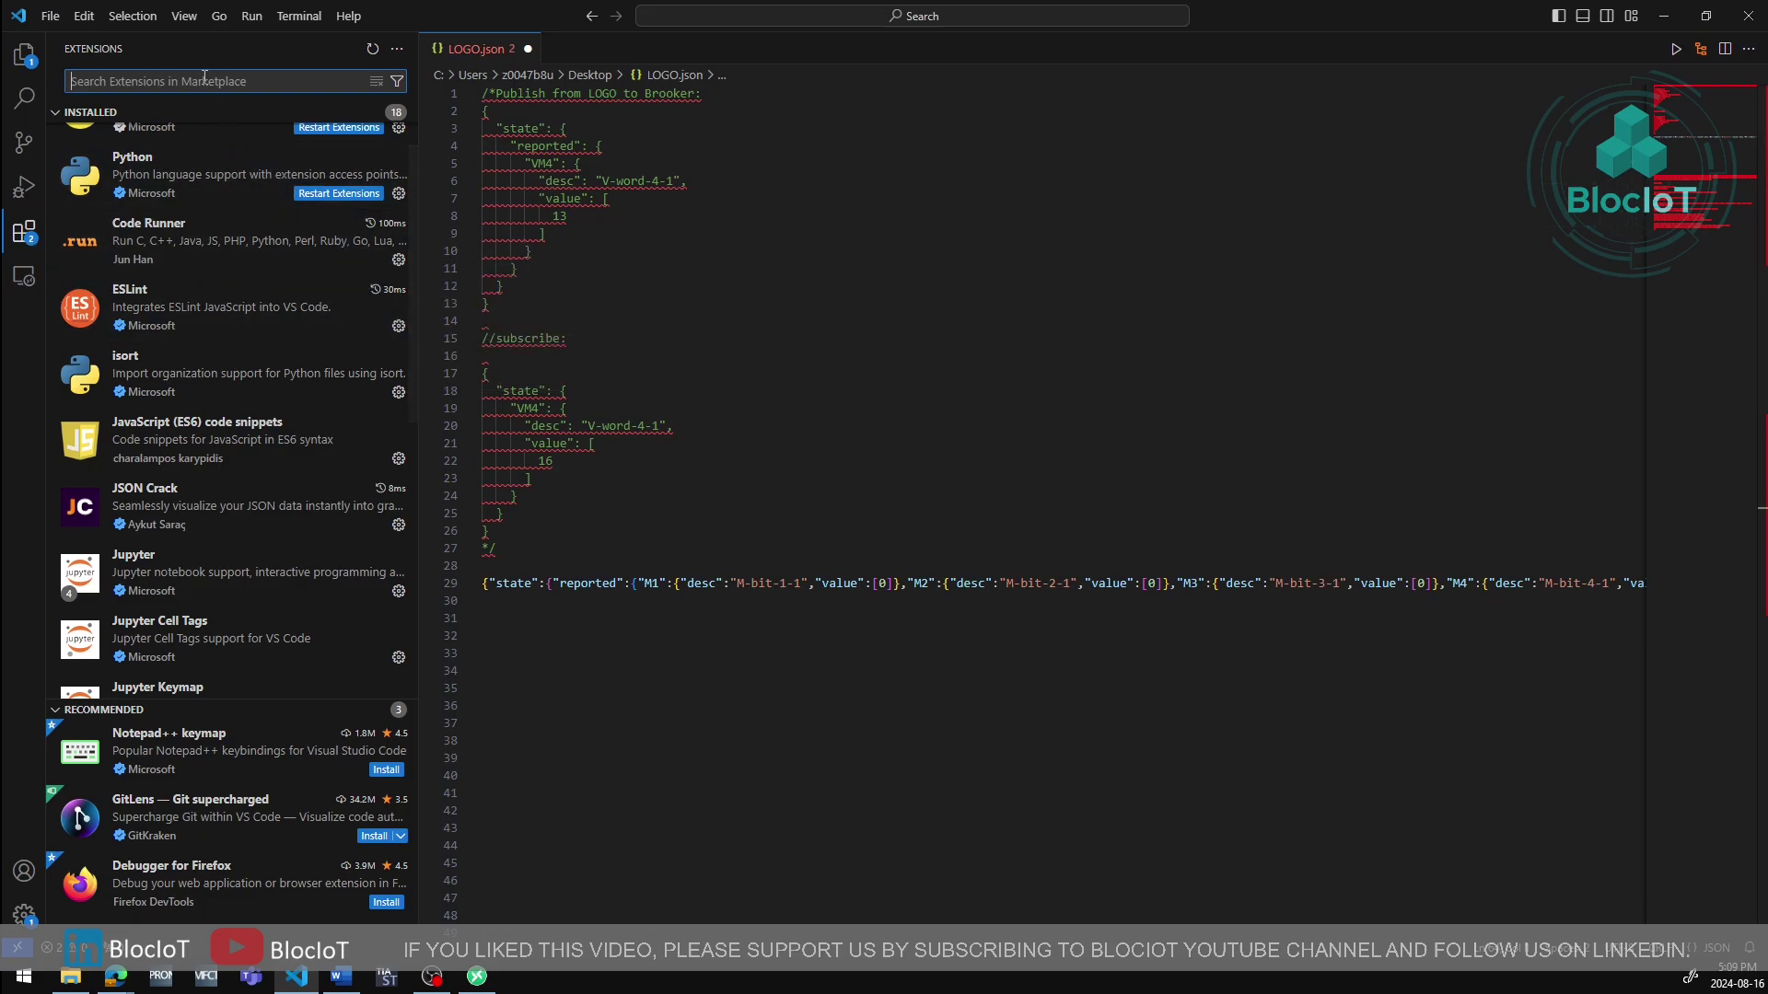
text(json crack)
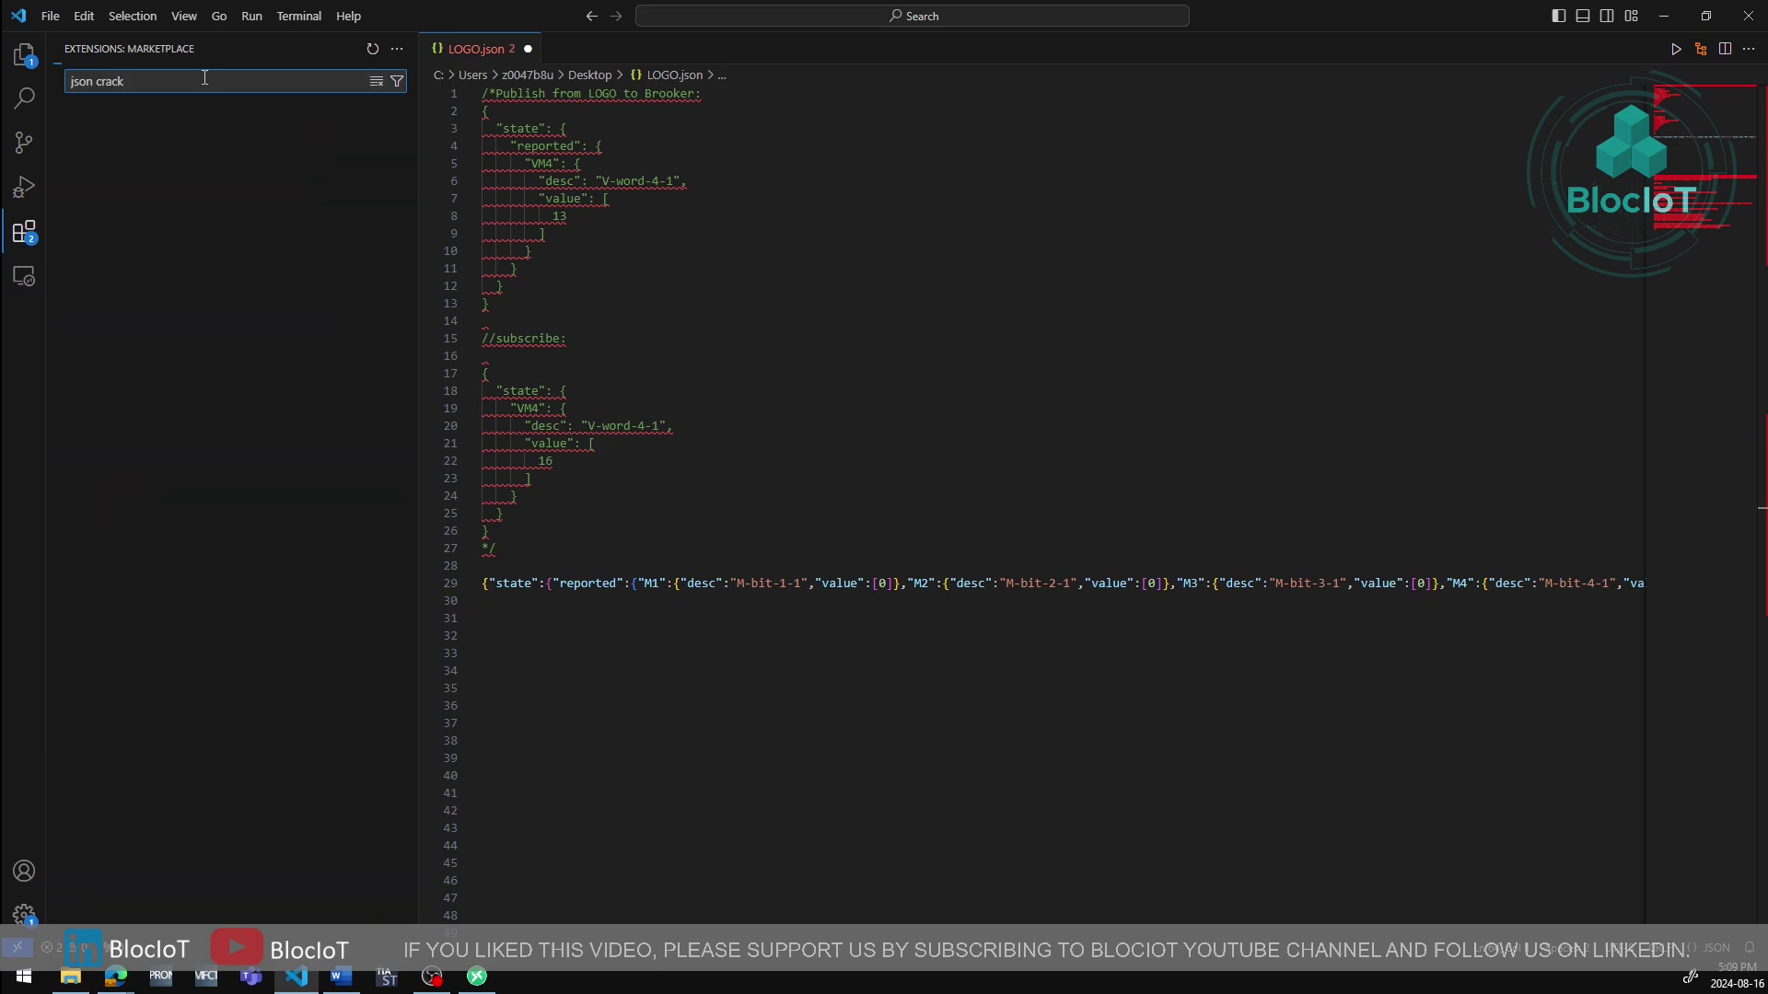
click(221, 129)
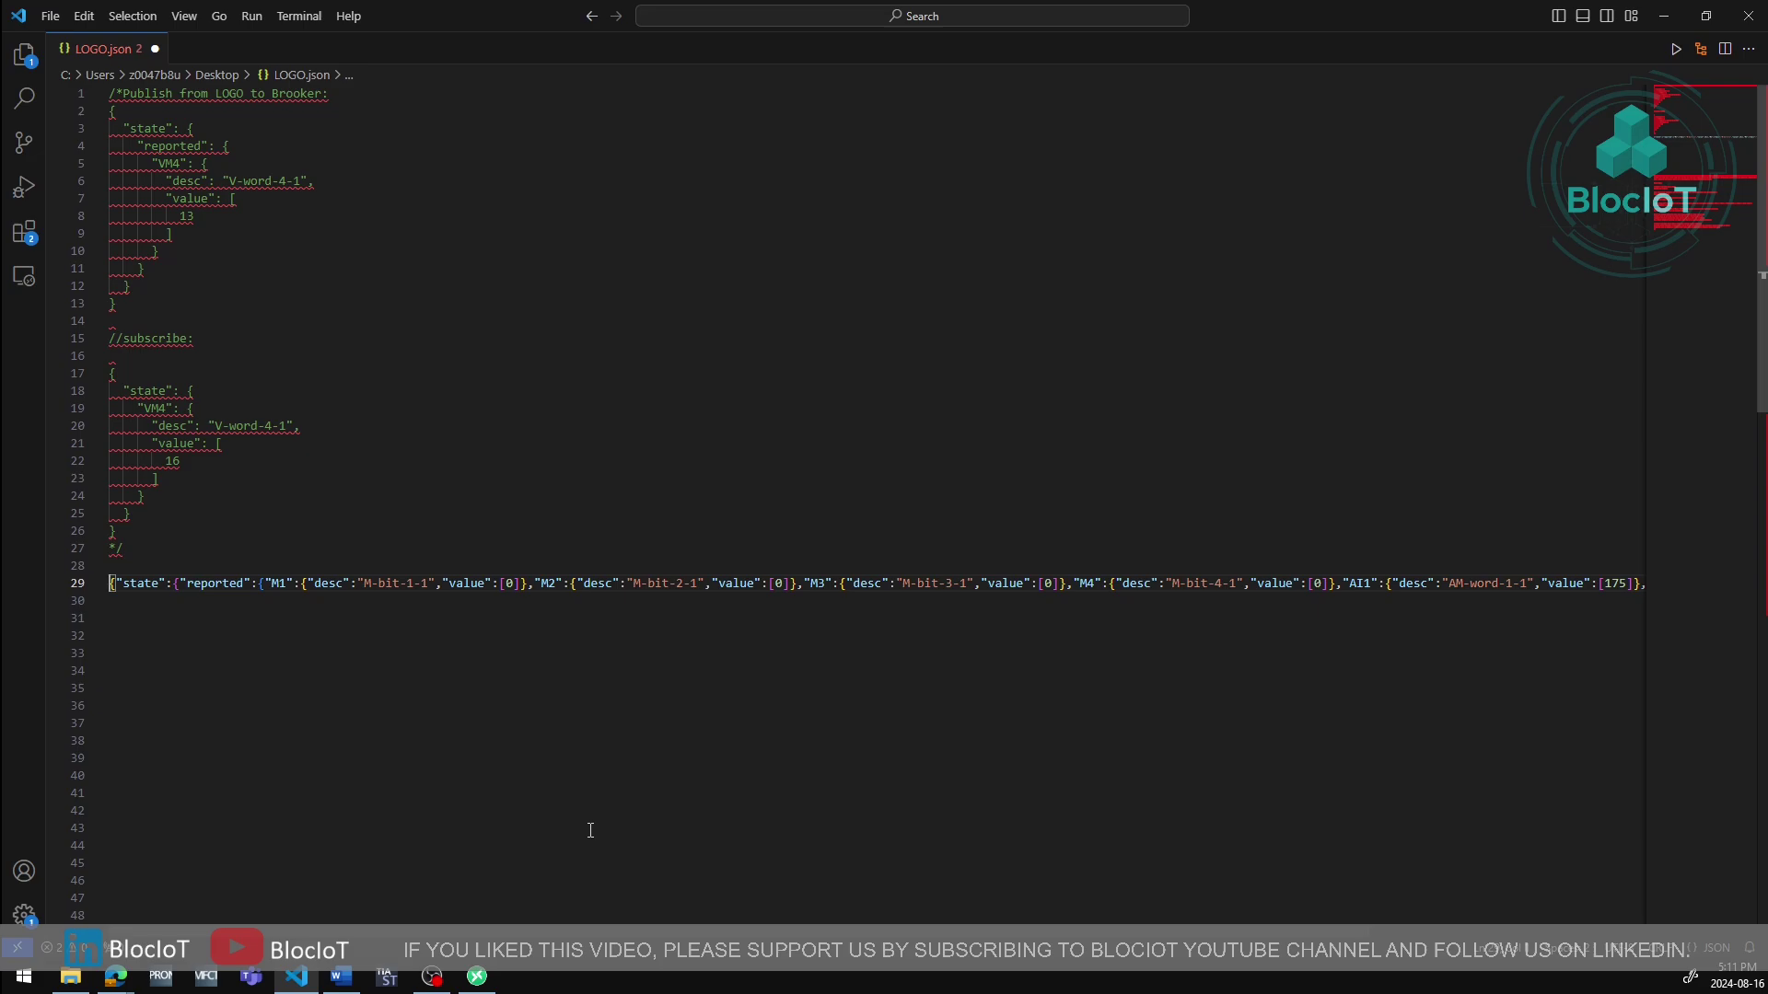
click(476, 670)
Graph LOGO.json in a widened JSON Crack view, inspect the state node, then return to MQTTX
click(1702, 55)
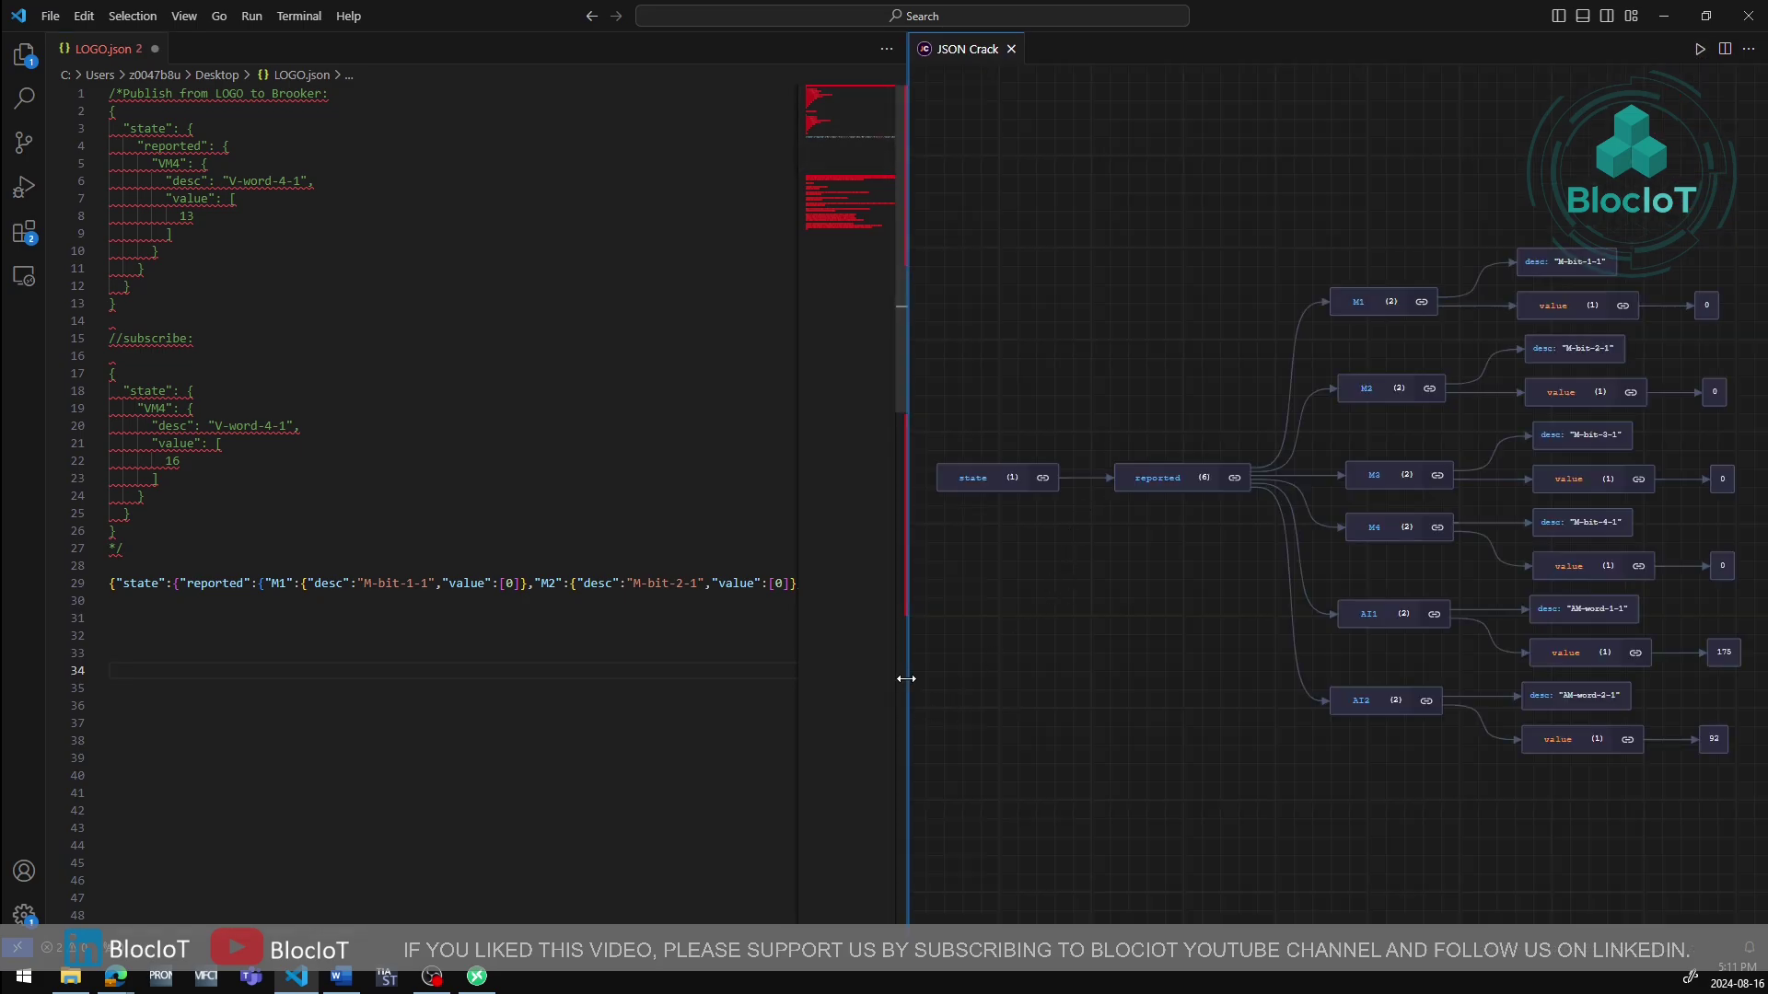
drag(906, 679, 329, 681)
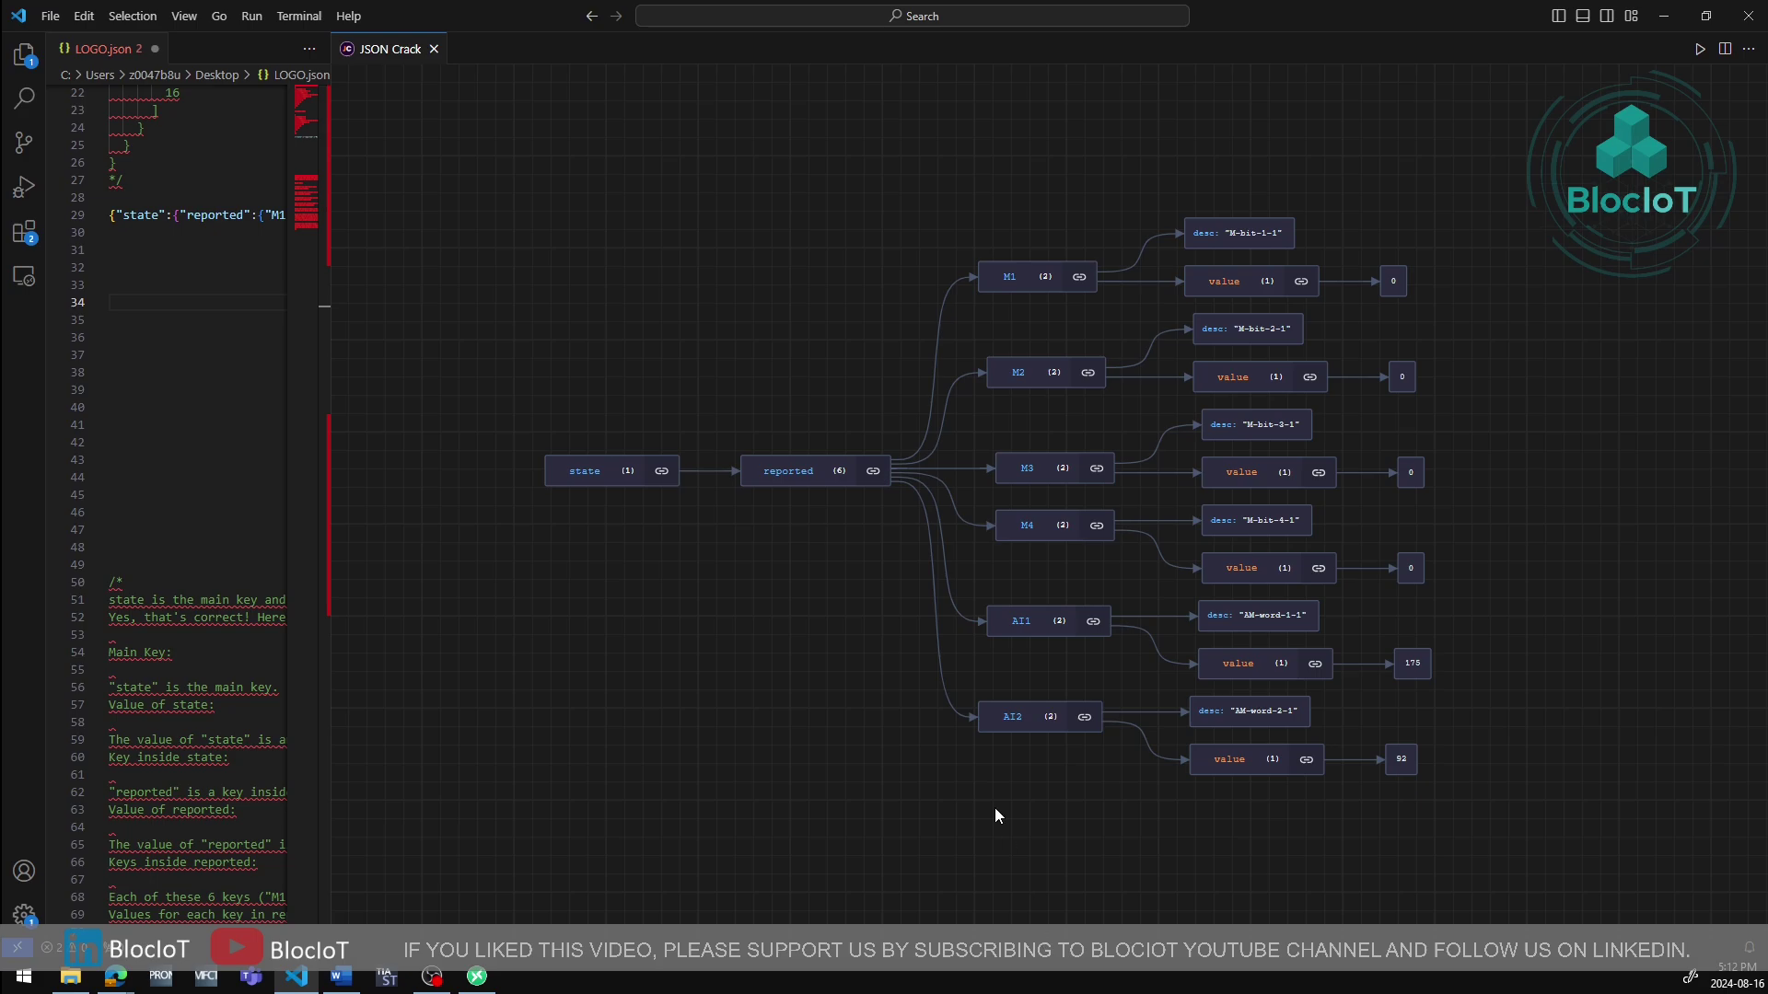
click(607, 473)
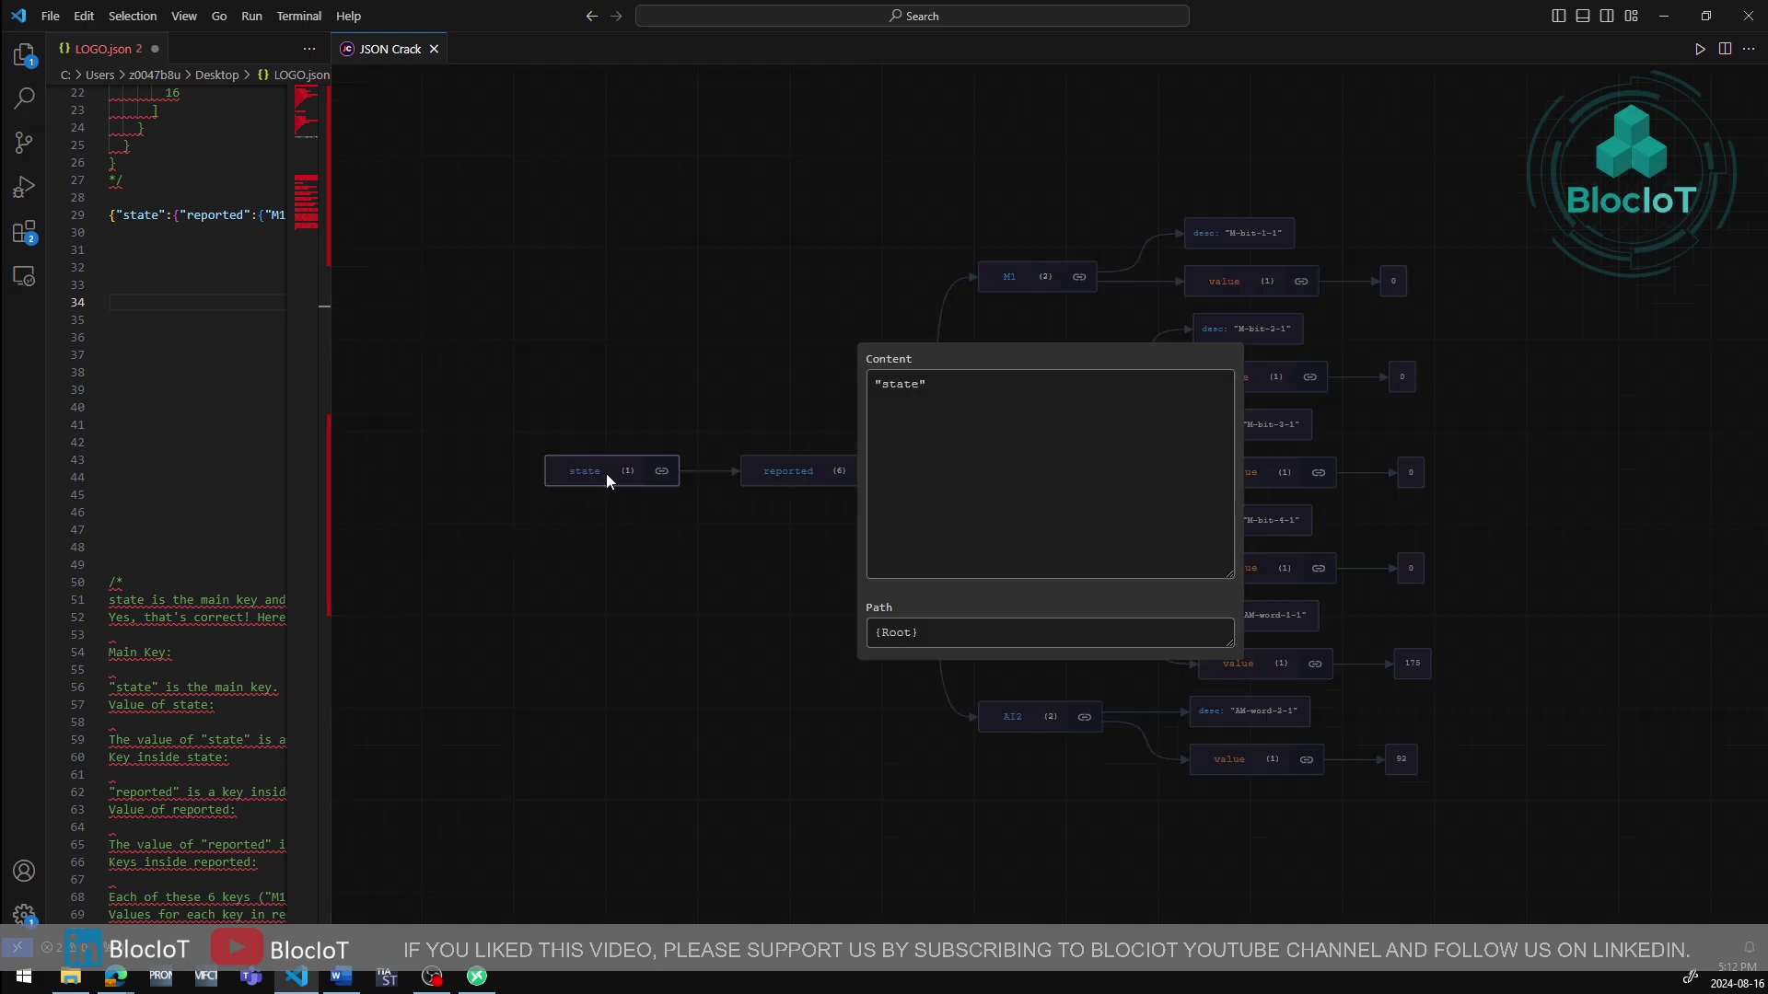
click(726, 457)
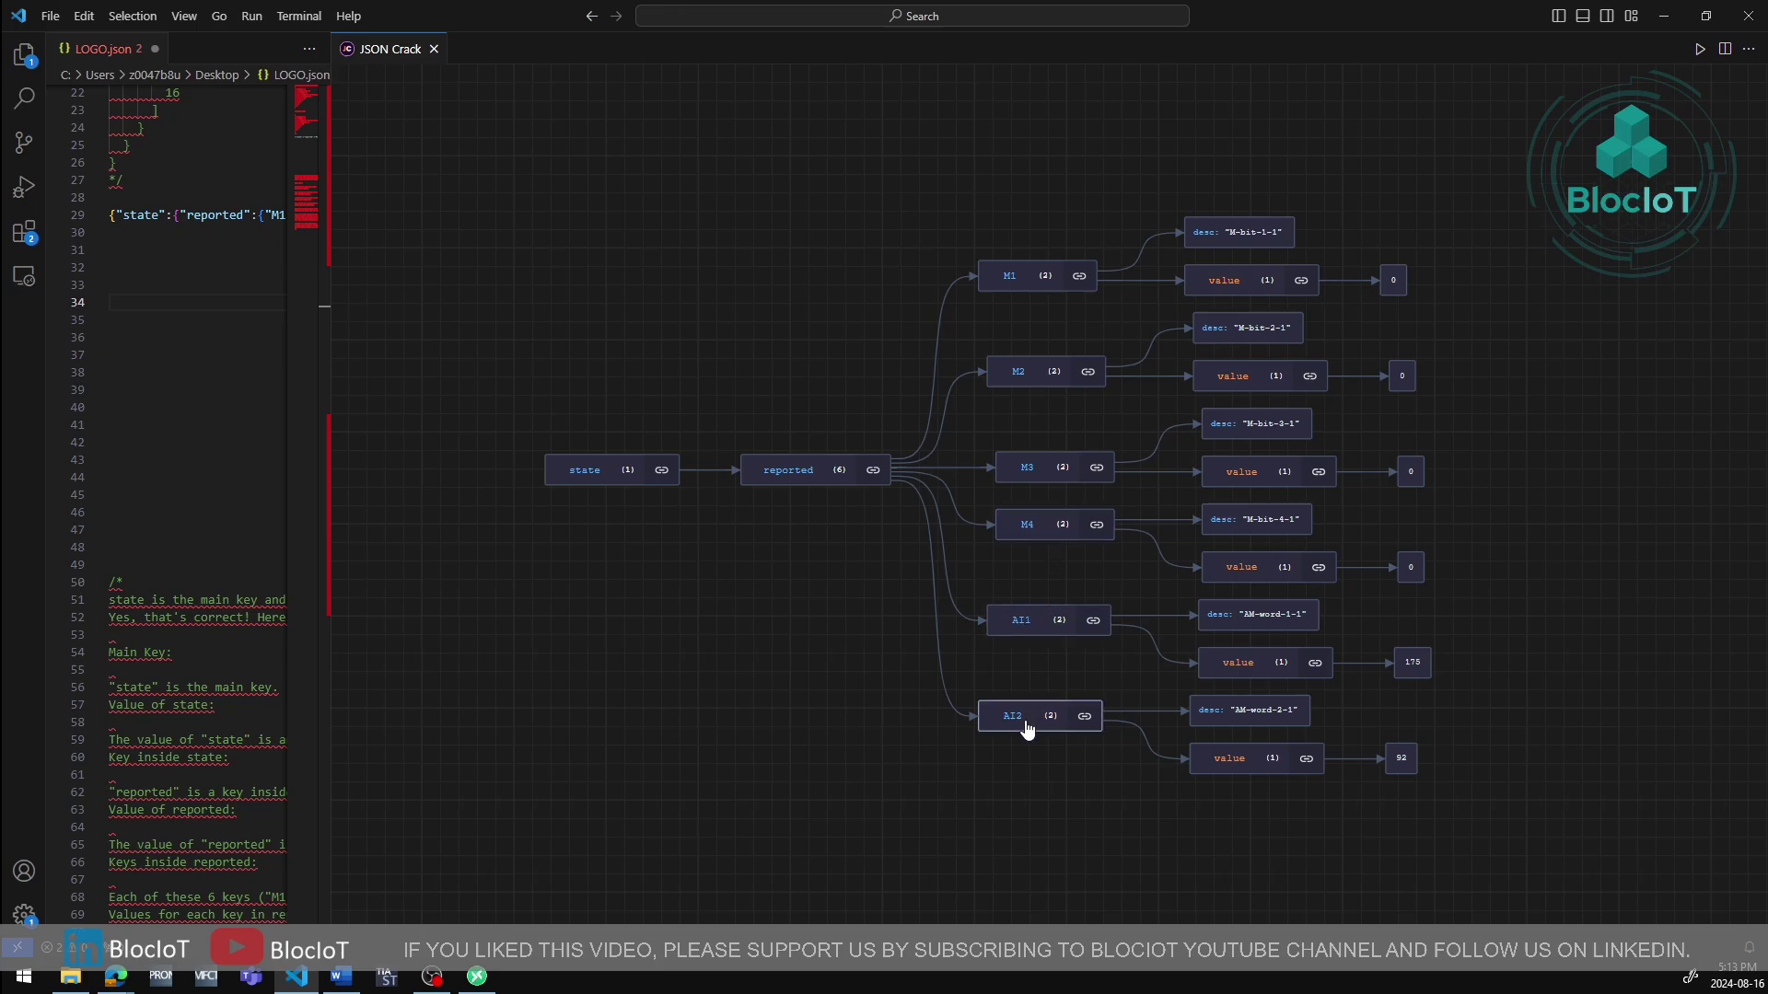
scroll(1021, 390, right, 2)
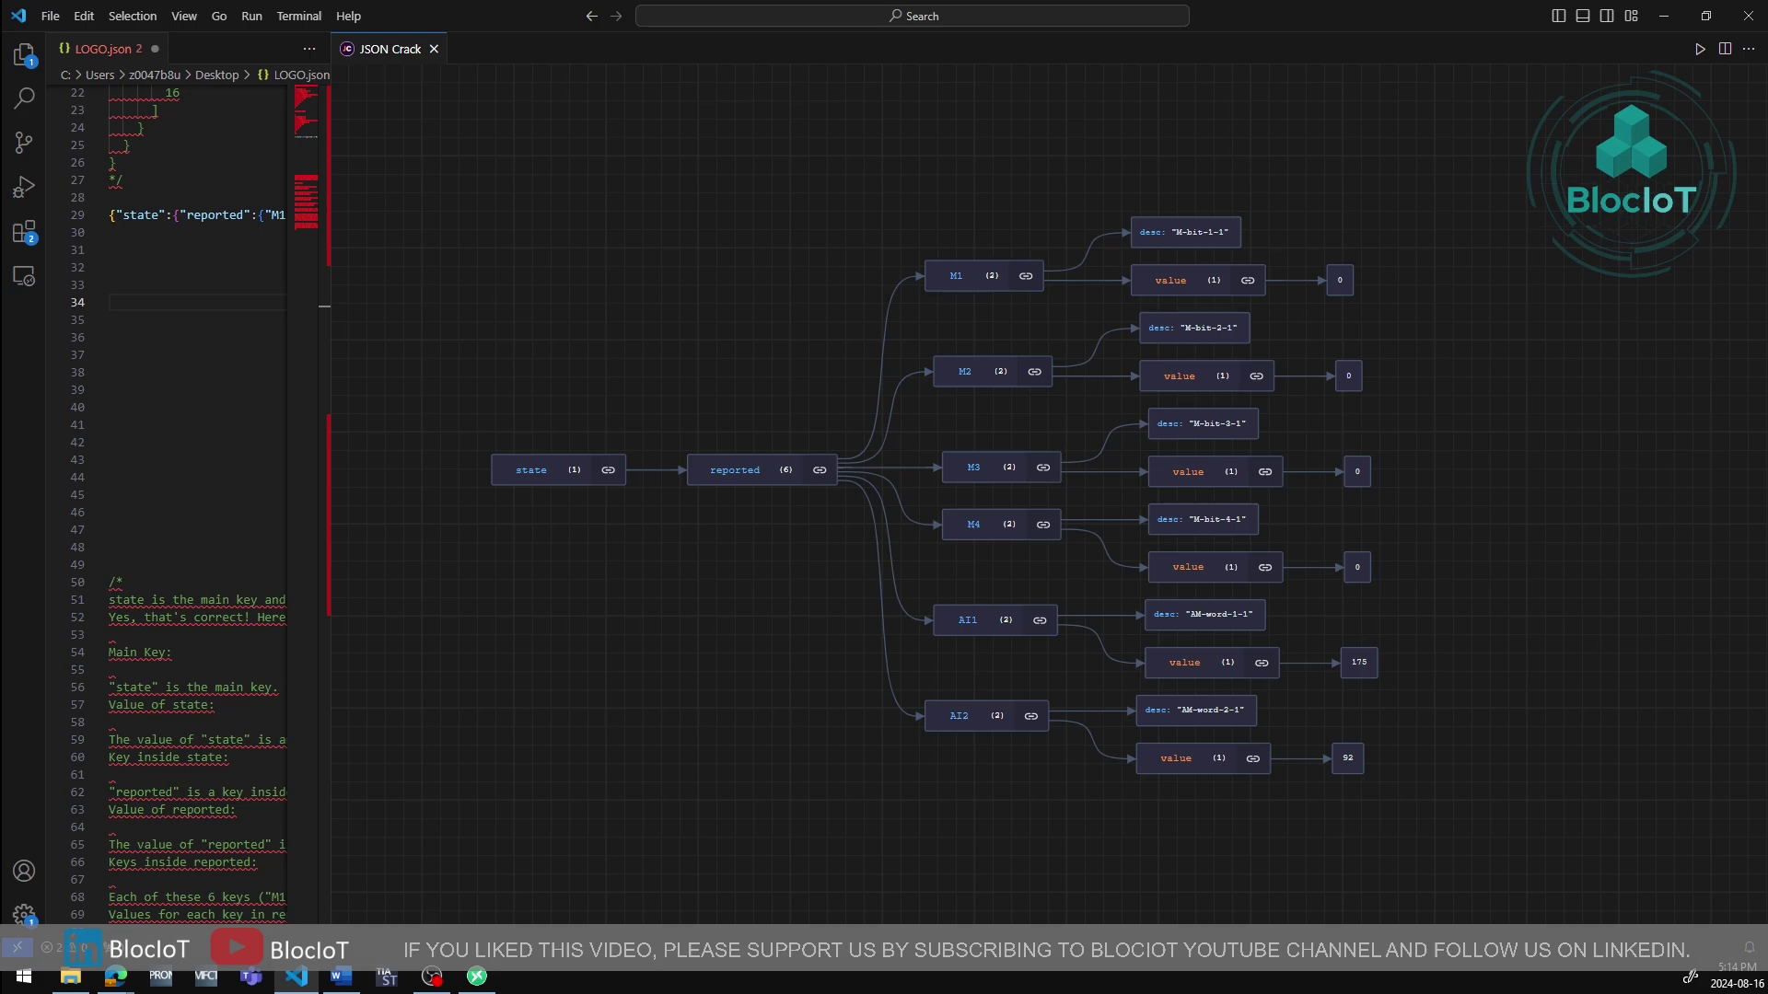
key(alt+Tab)
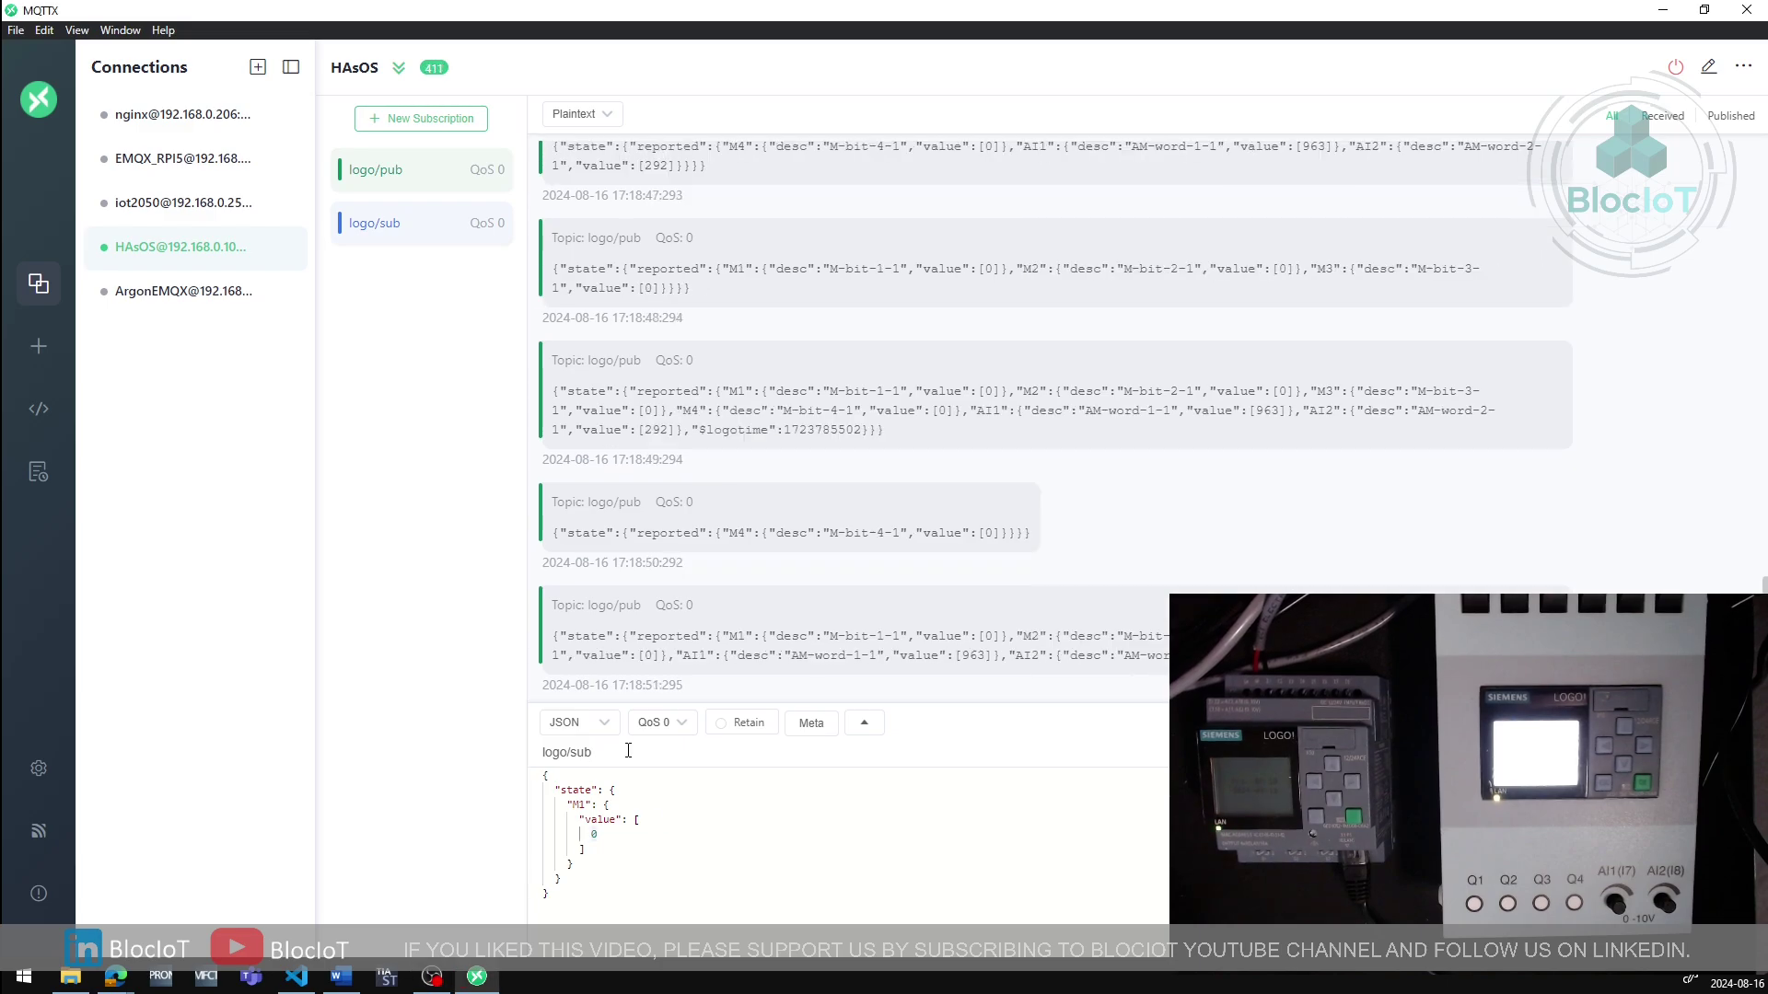
drag(633, 753, 524, 748)
click(630, 801)
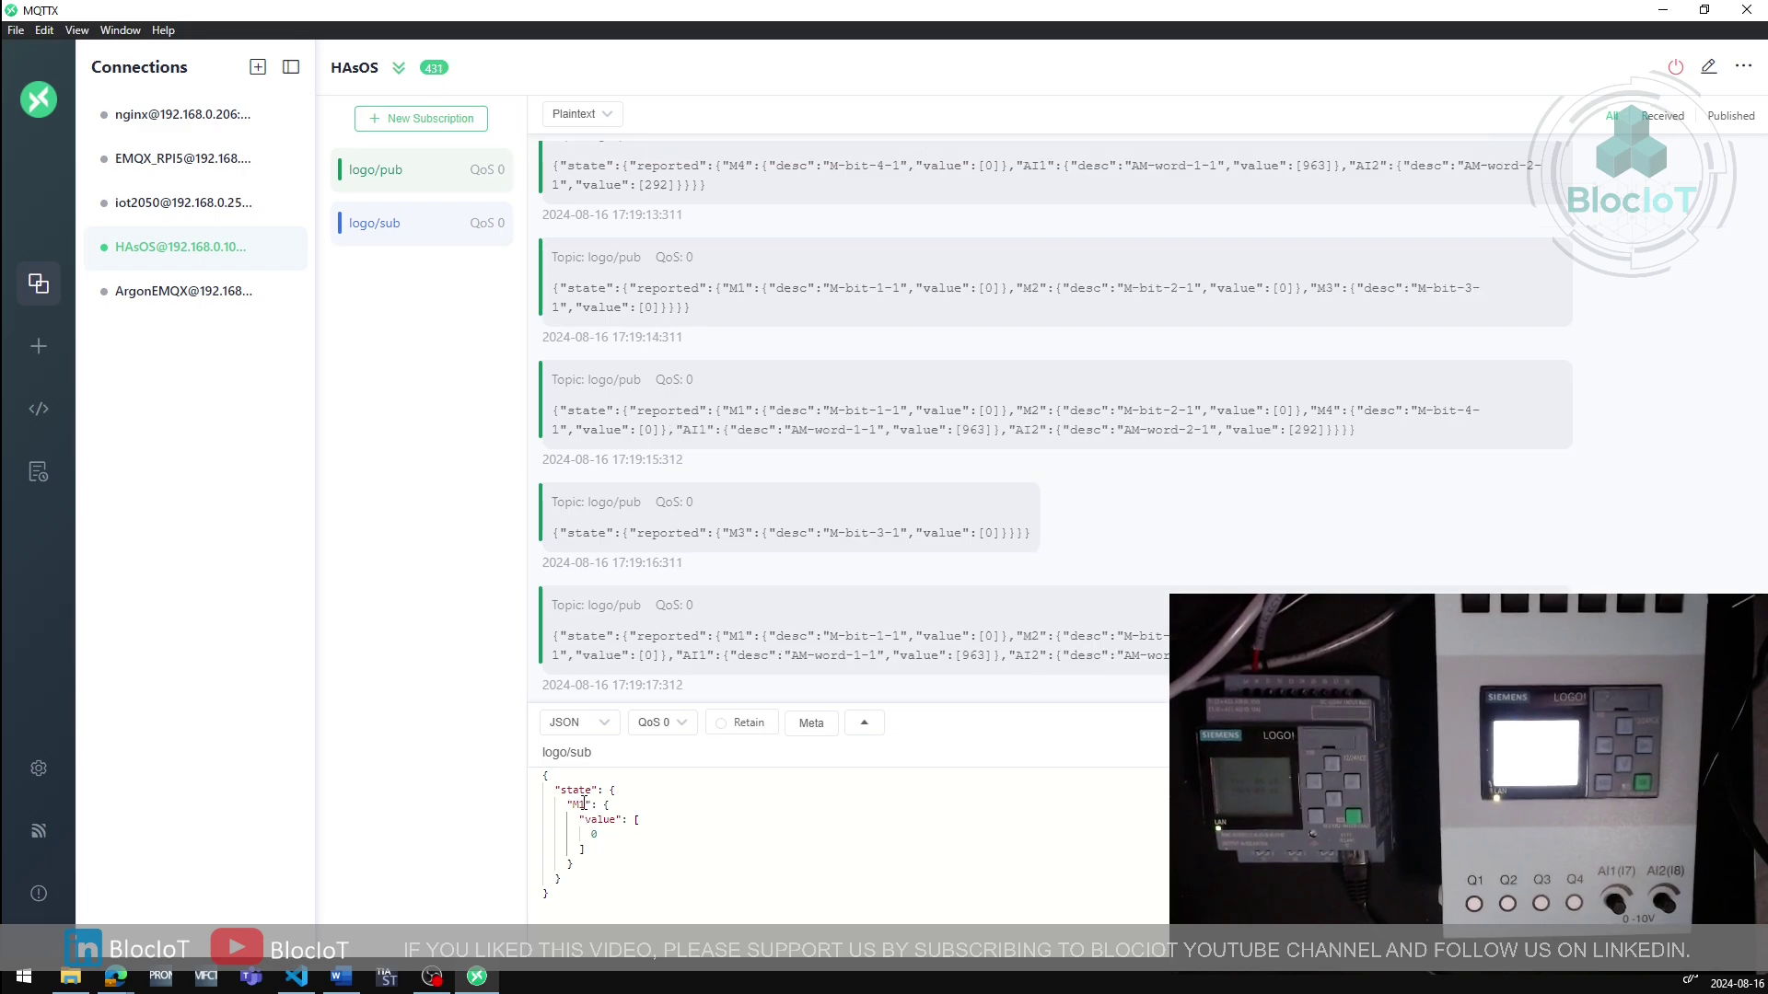
Publish M1 as 1, then 0, then 1 again on logo/sub to toggle Q1
click(597, 835)
key(BackSpace)
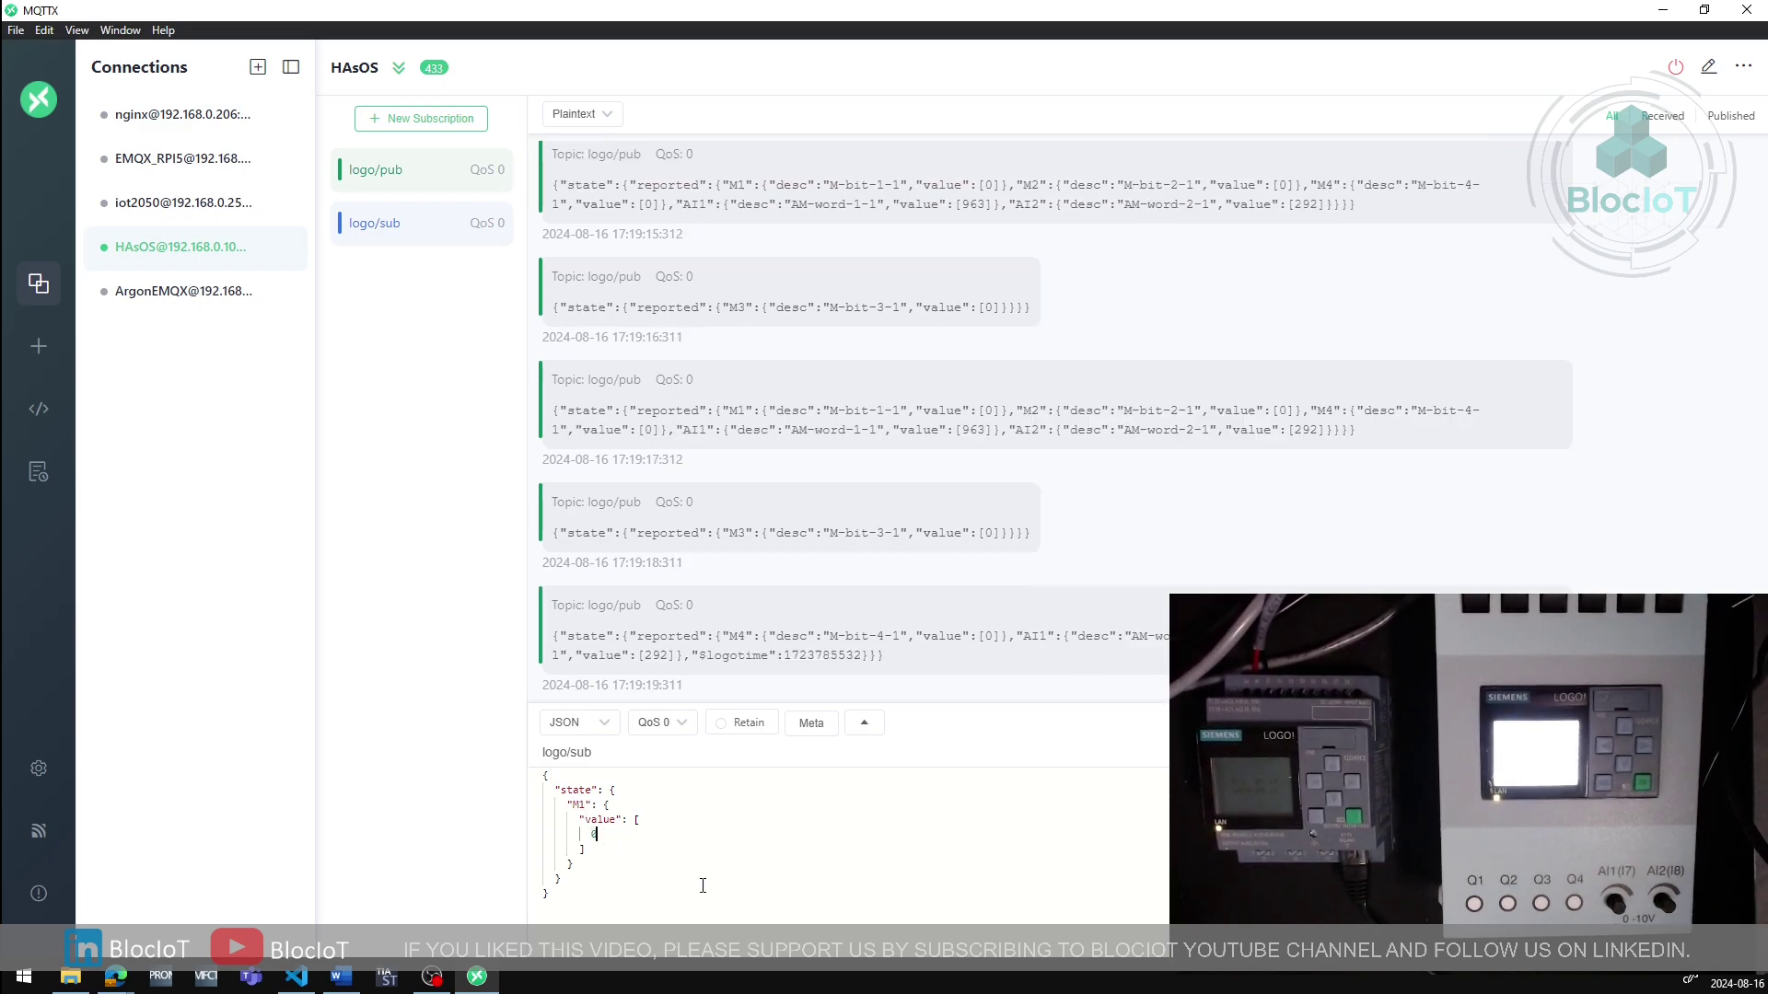
text(1)
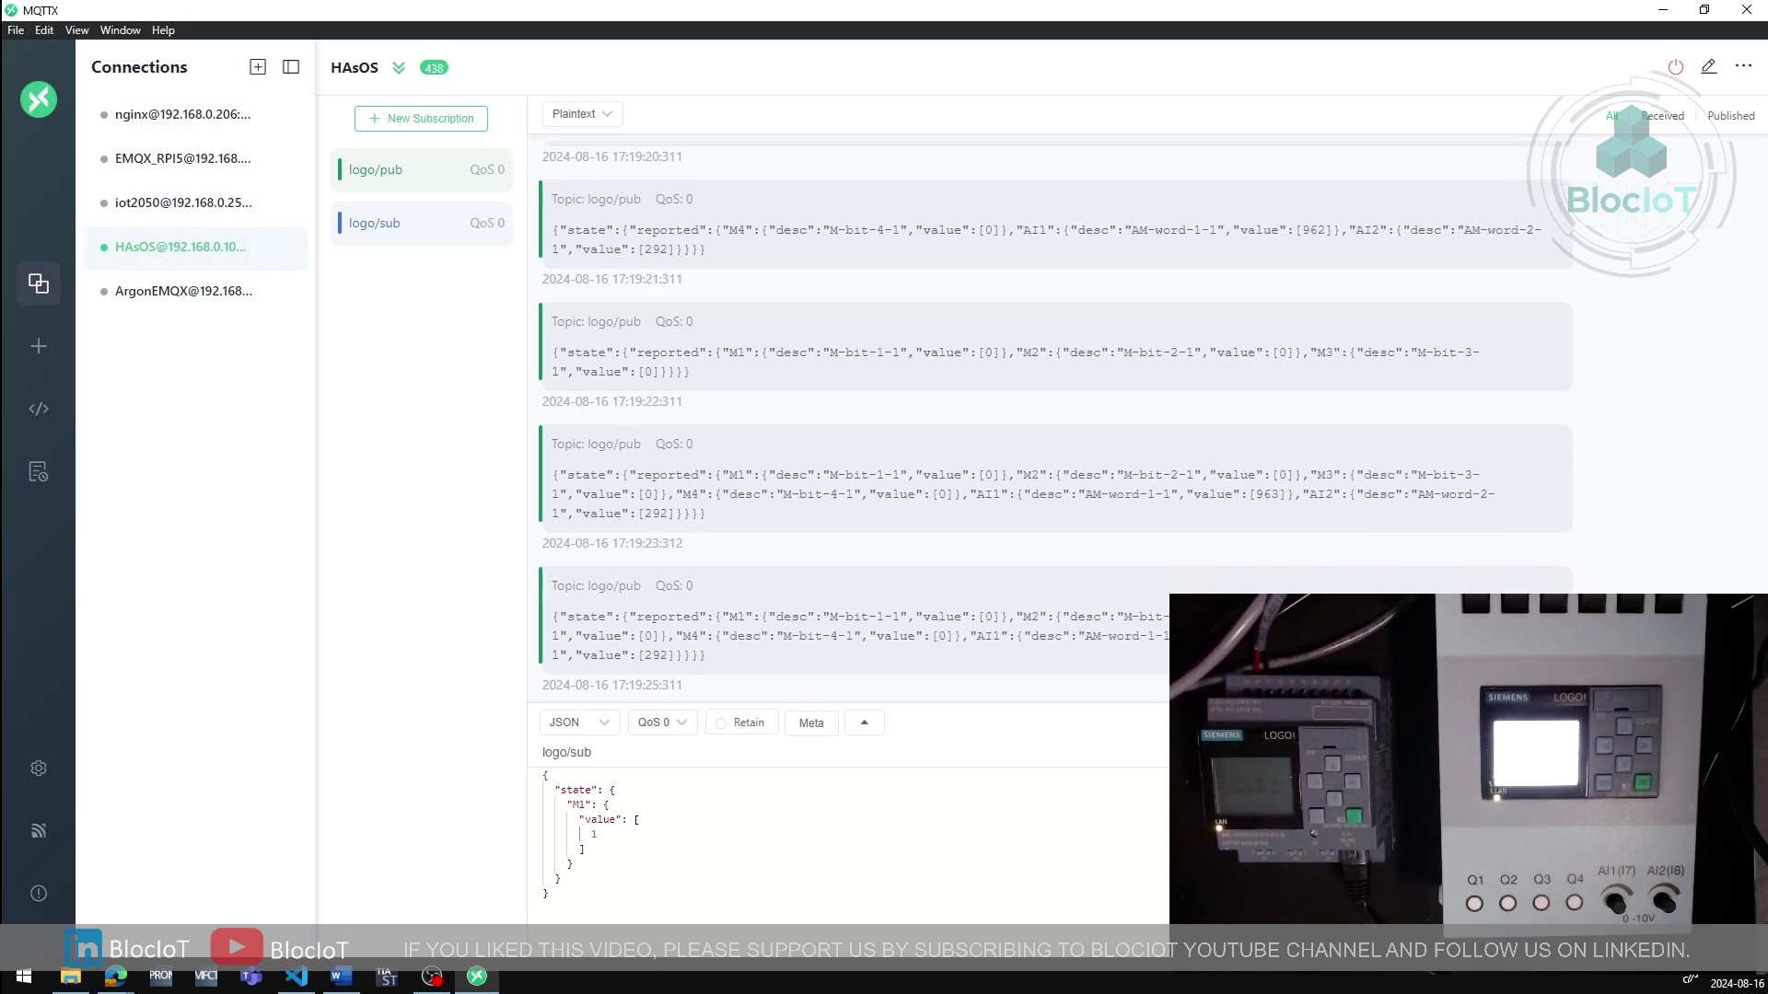
key(ctrl+Return)
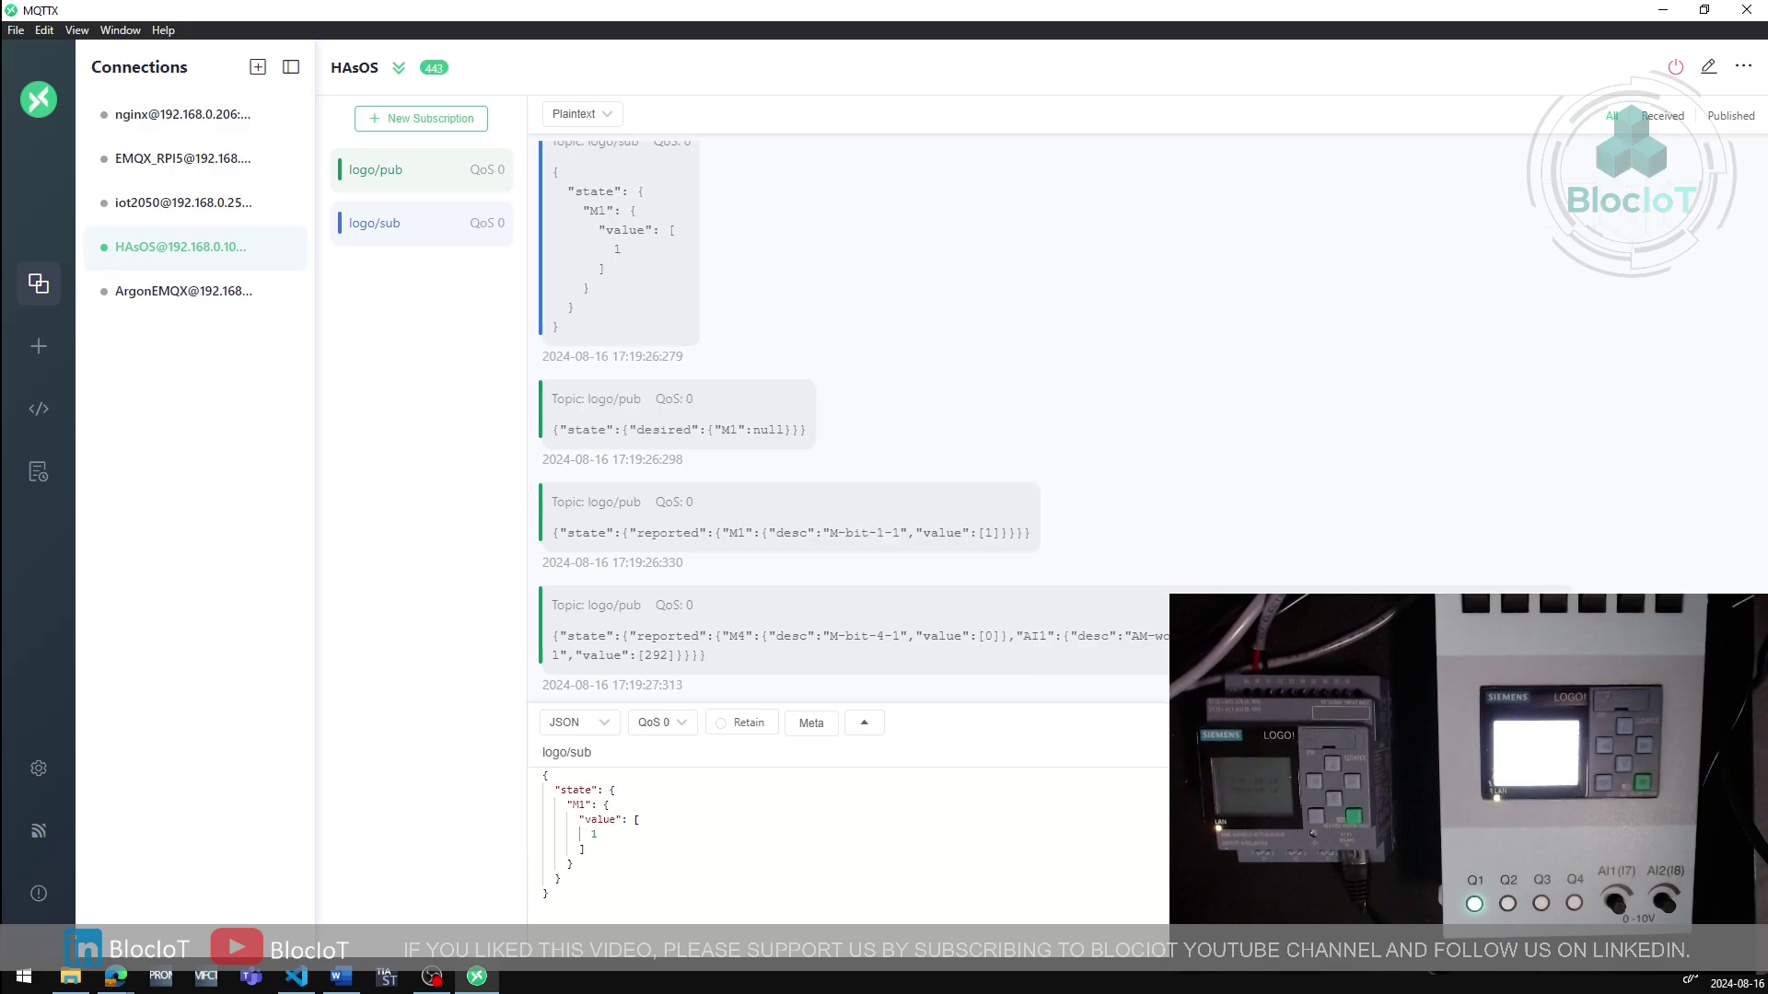
click(605, 835)
key(BackSpace)
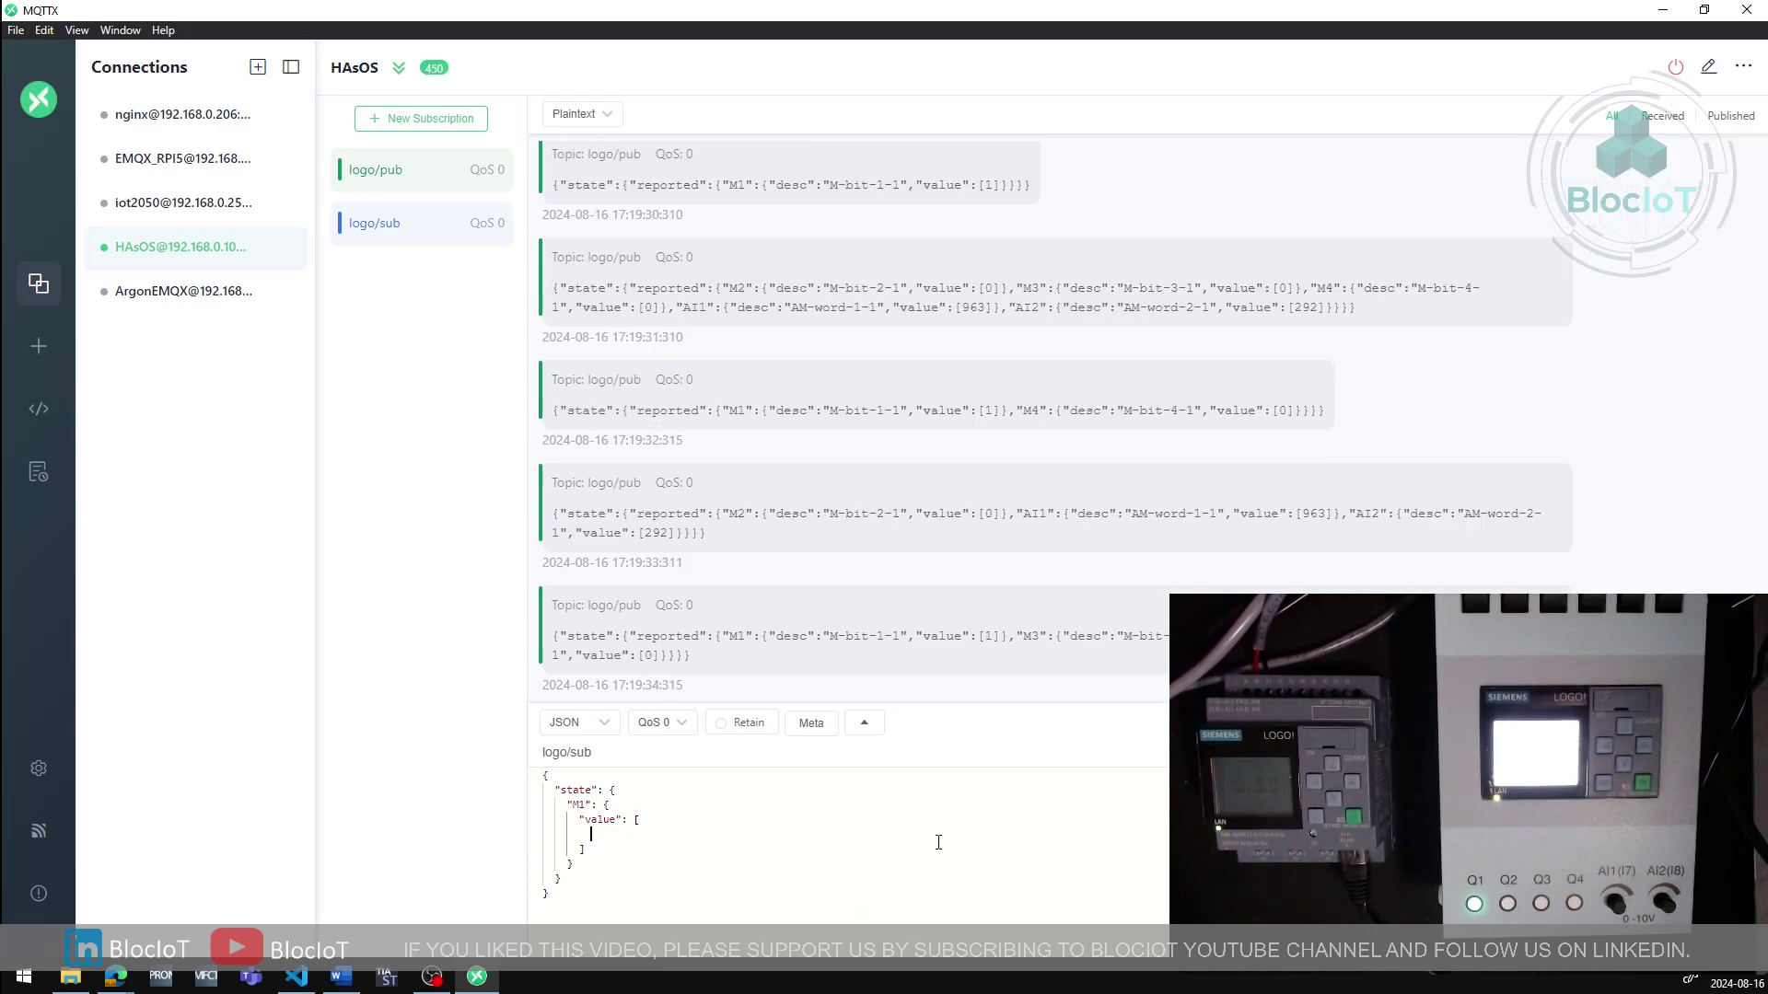
text(0)
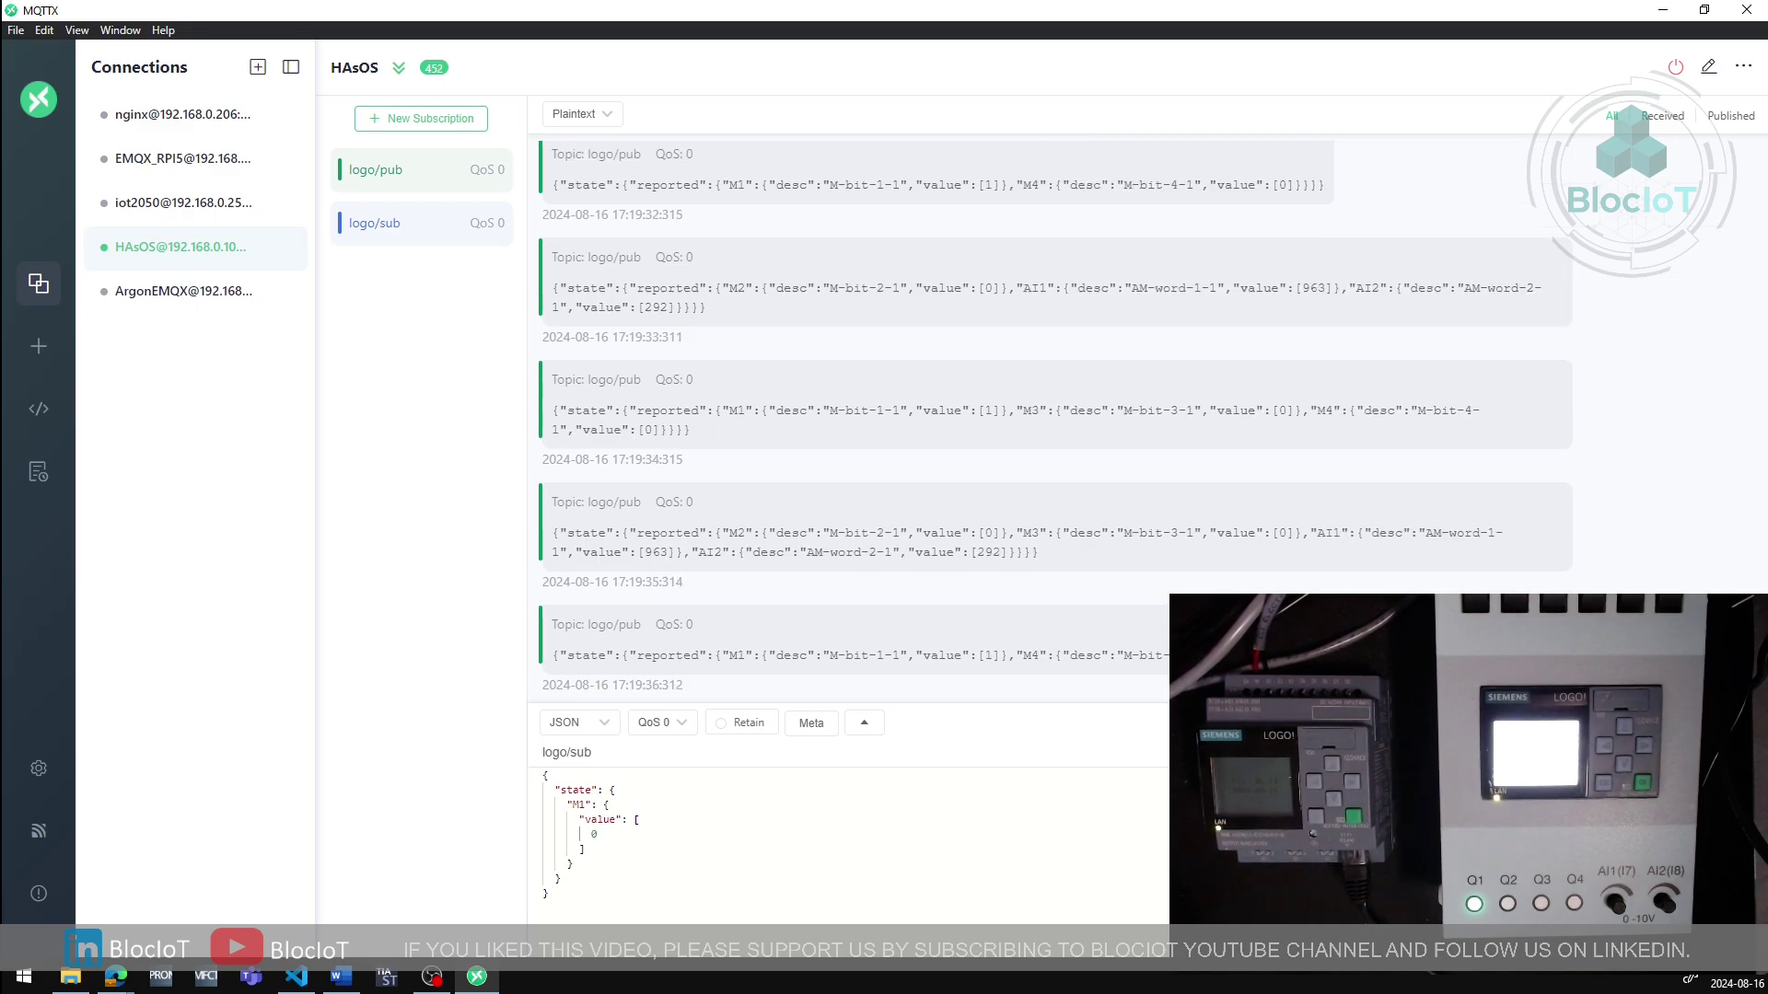
key(ctrl+Return)
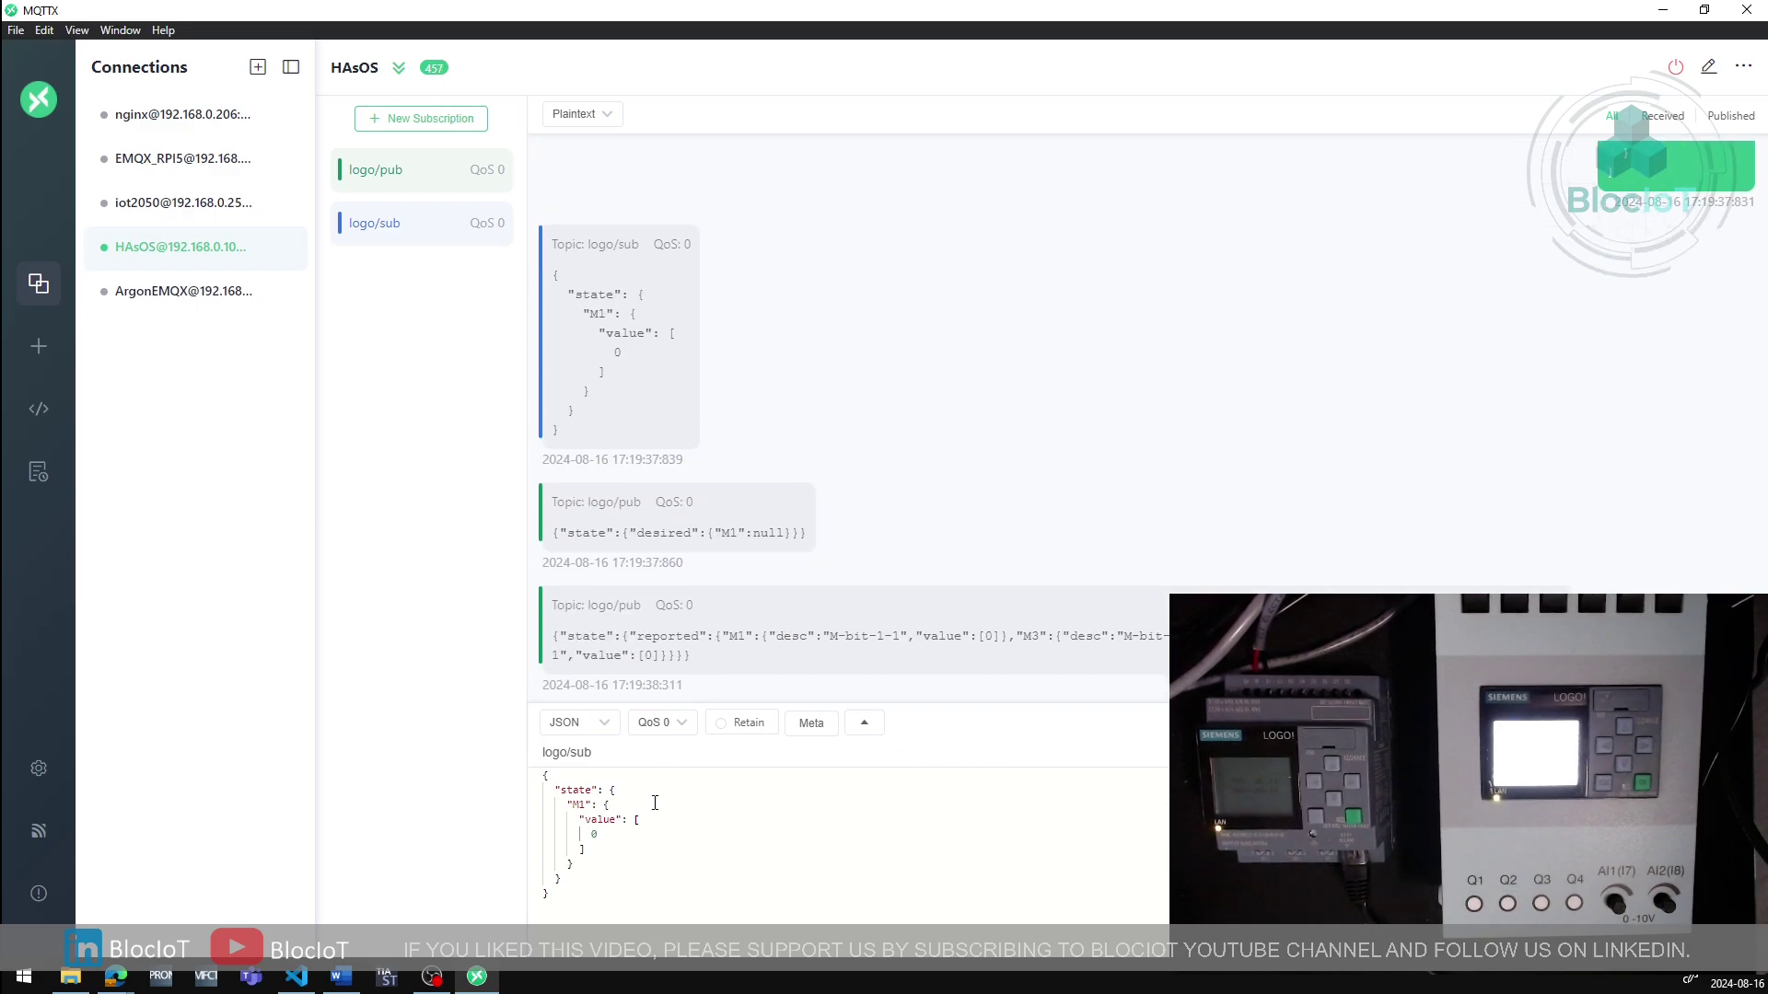
key(BackSpace)
text(1)
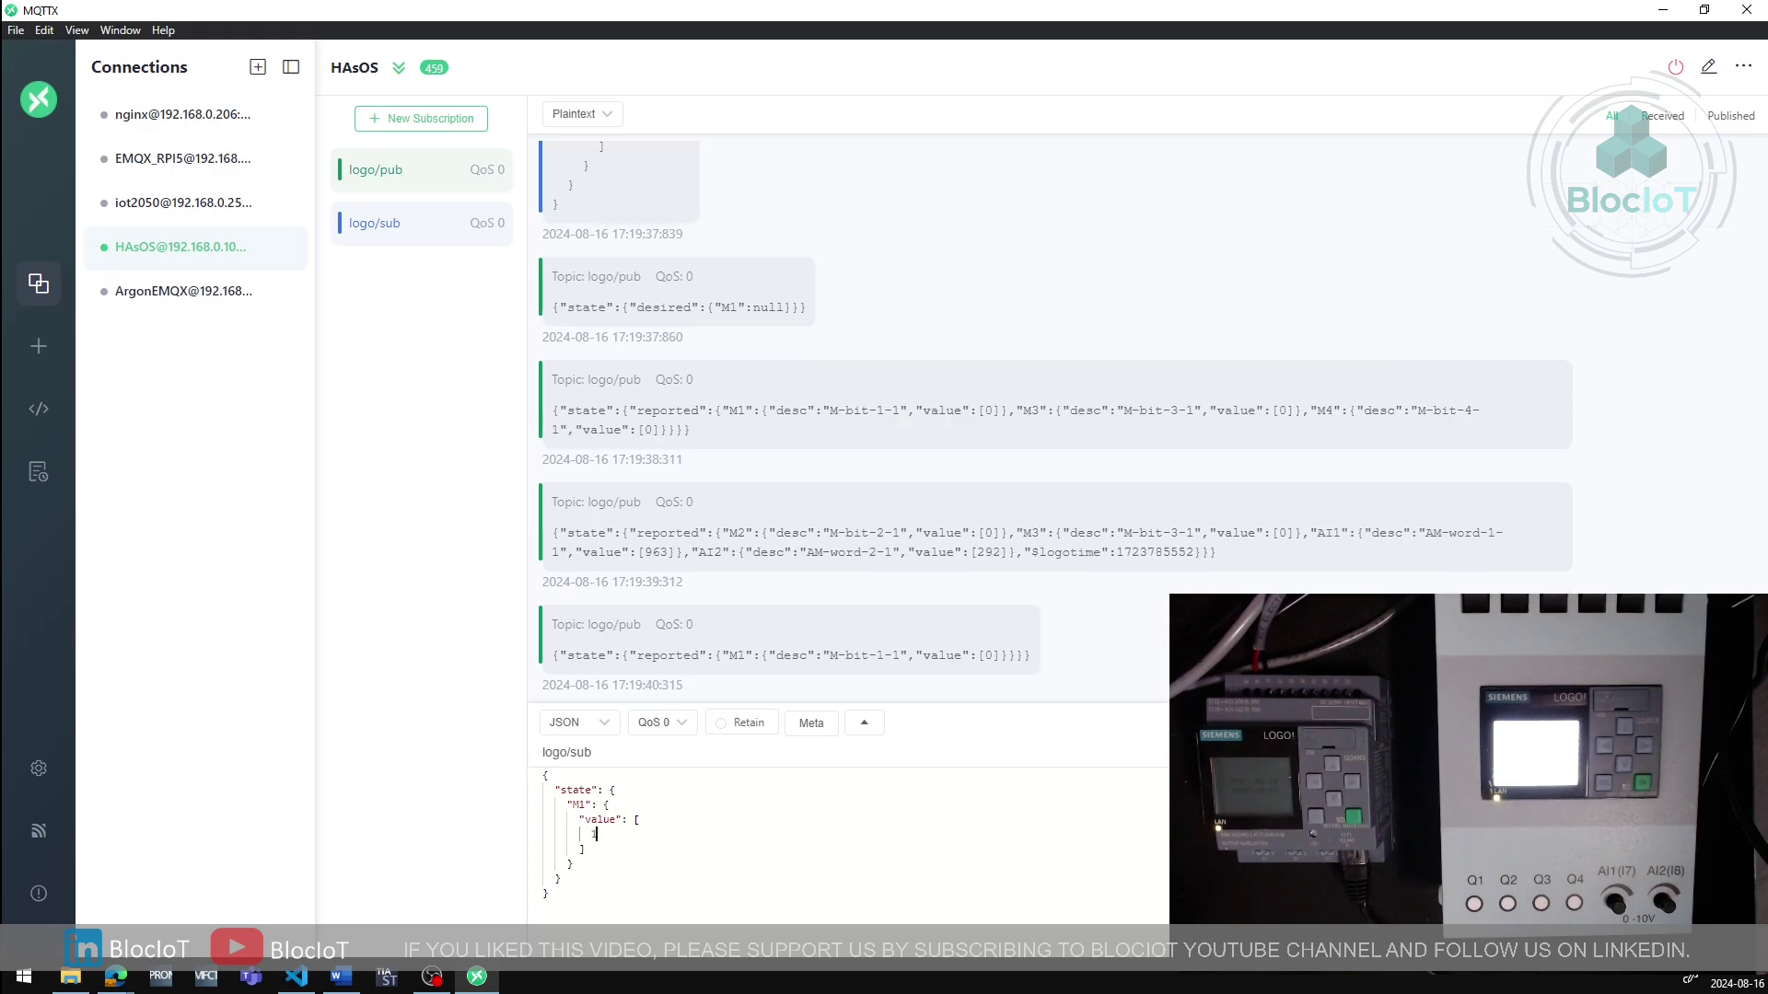
key(ctrl+Return)
Publish M2, M3 and M4 set to 1 in turn so Q2–Q4 switch on
click(584, 805)
key(BackSpace)
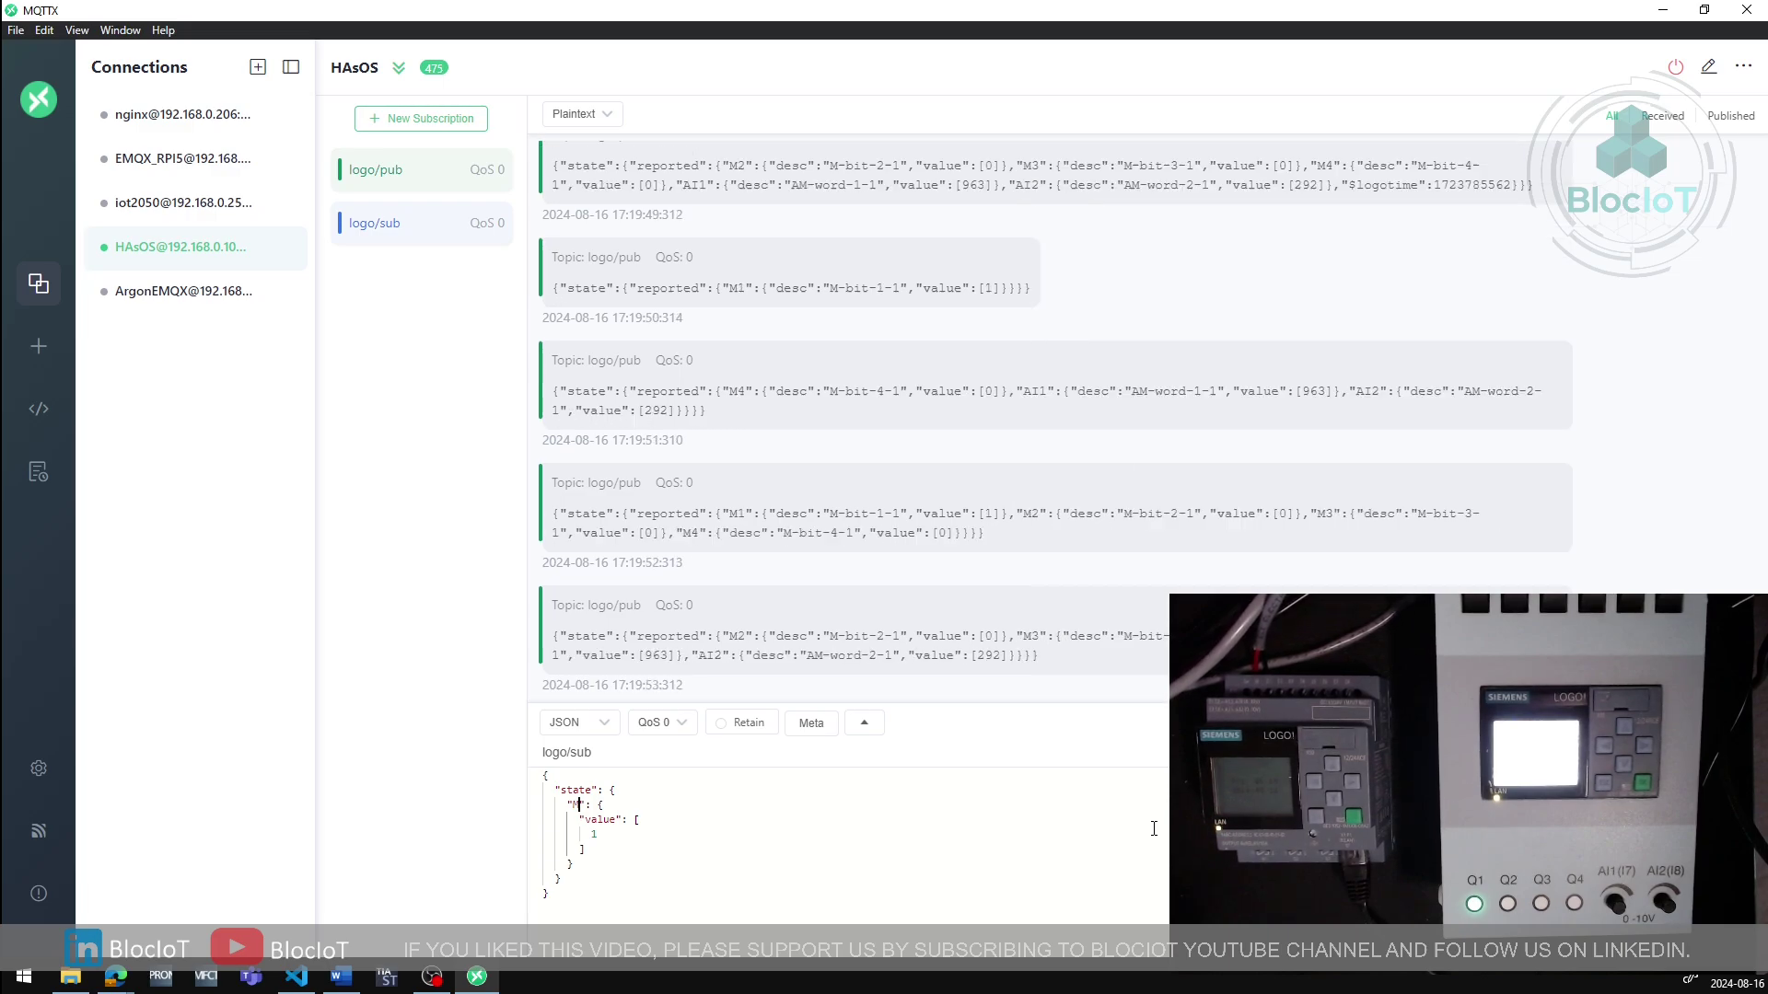
text(2)
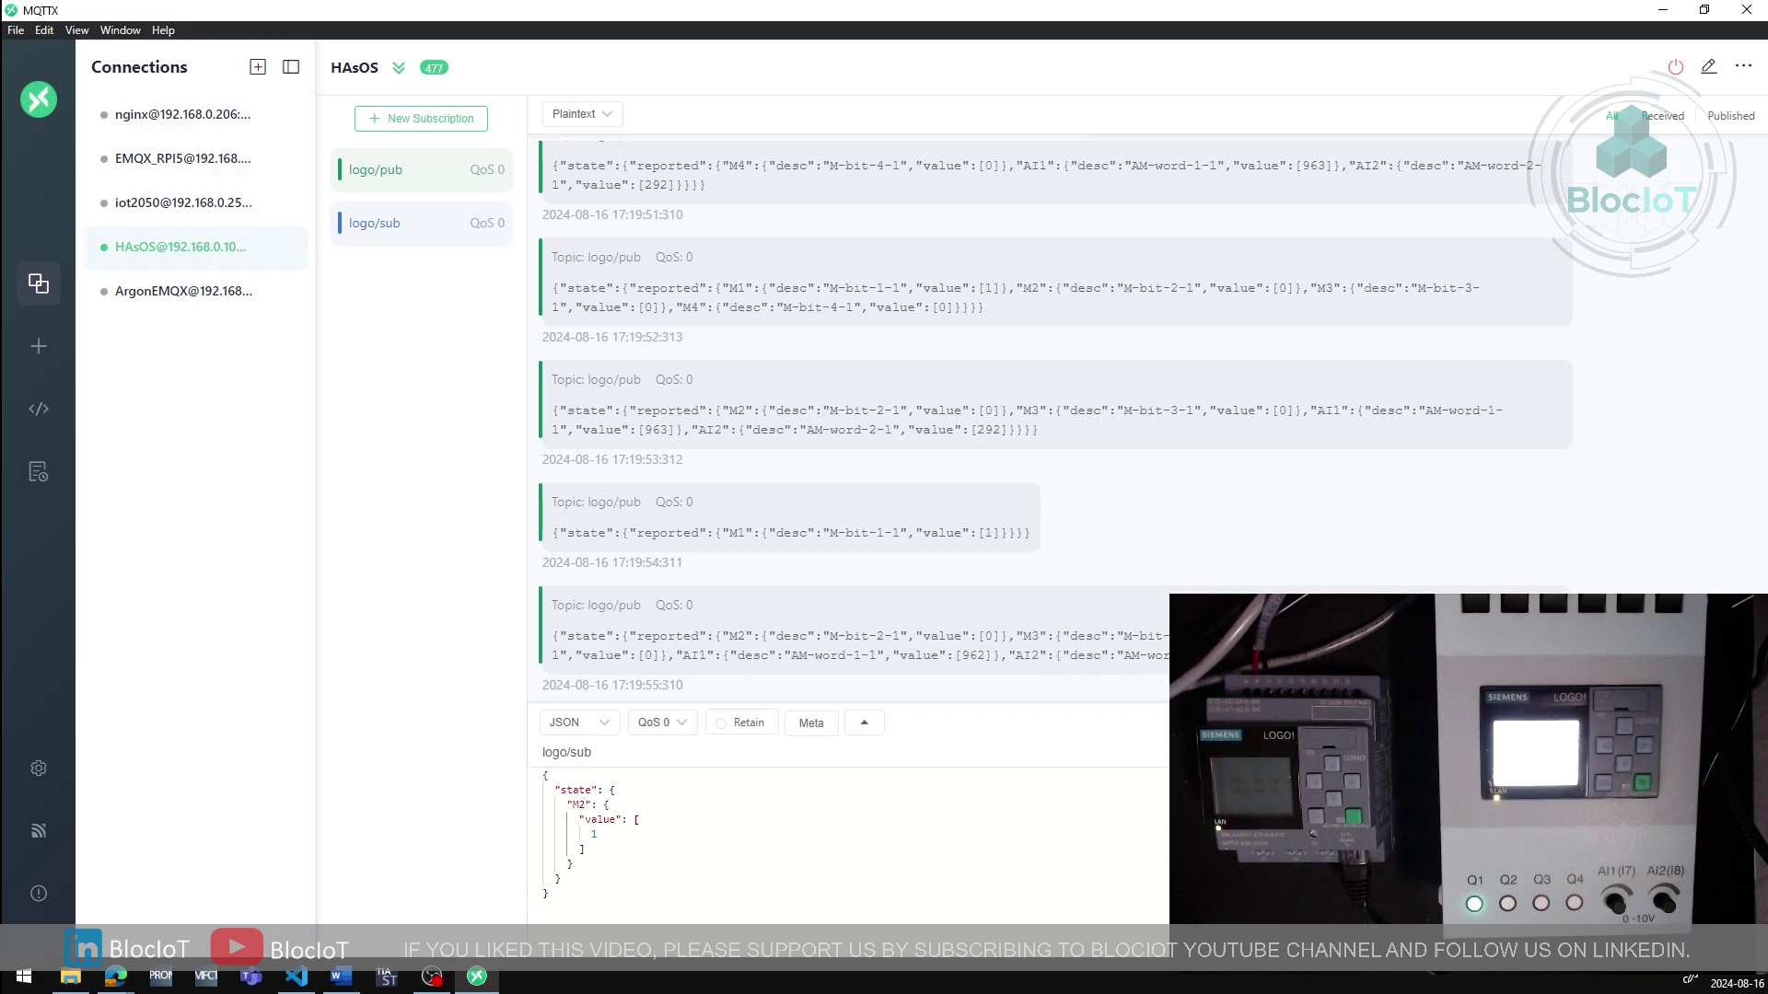
key(ctrl+Return)
key(BackSpace)
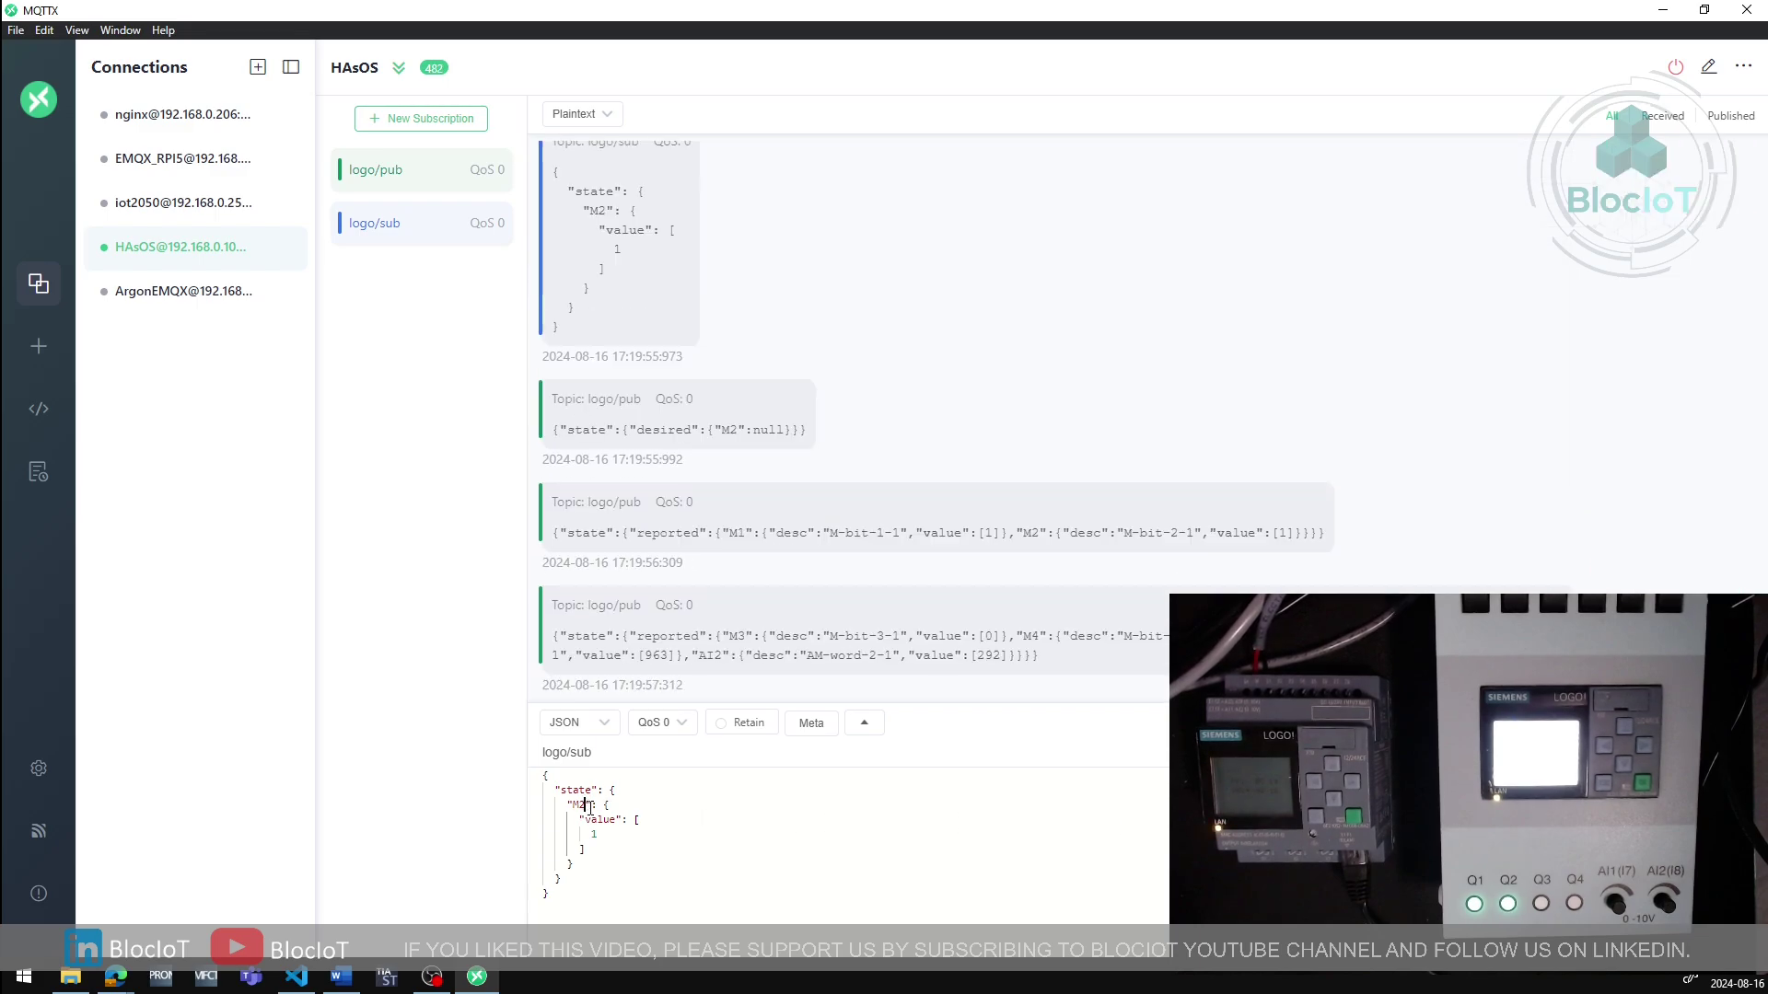
text(3)
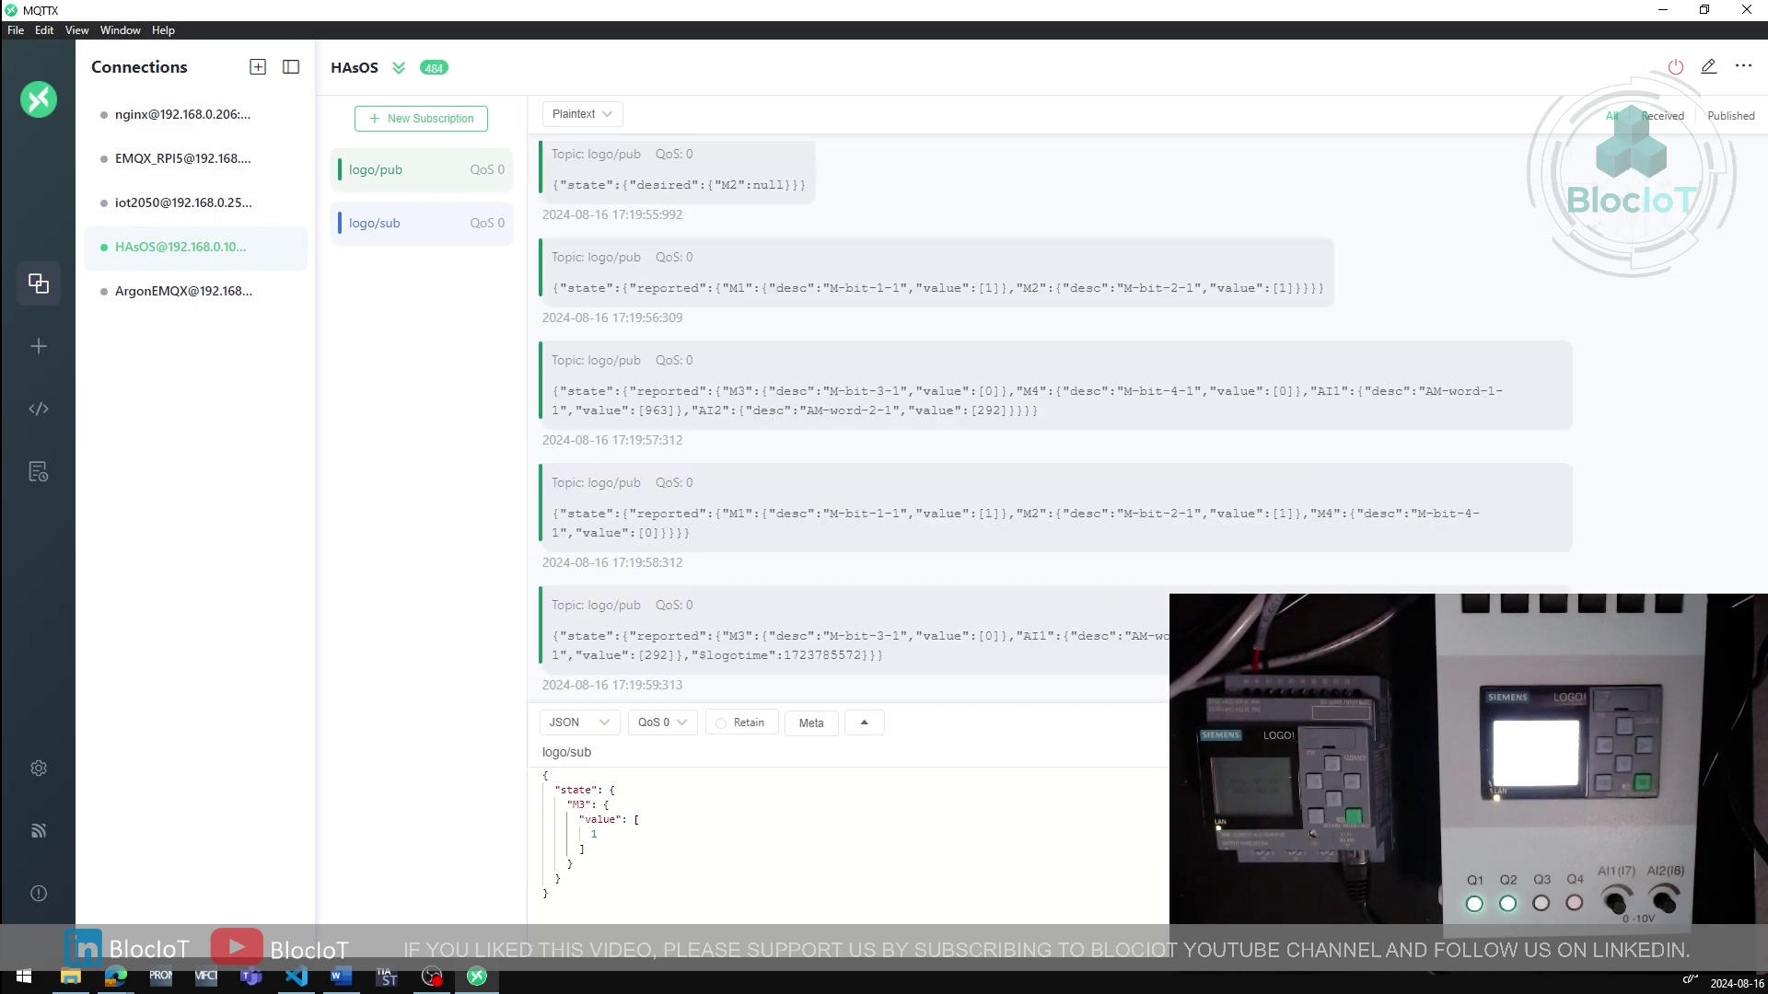
key(ctrl+Return)
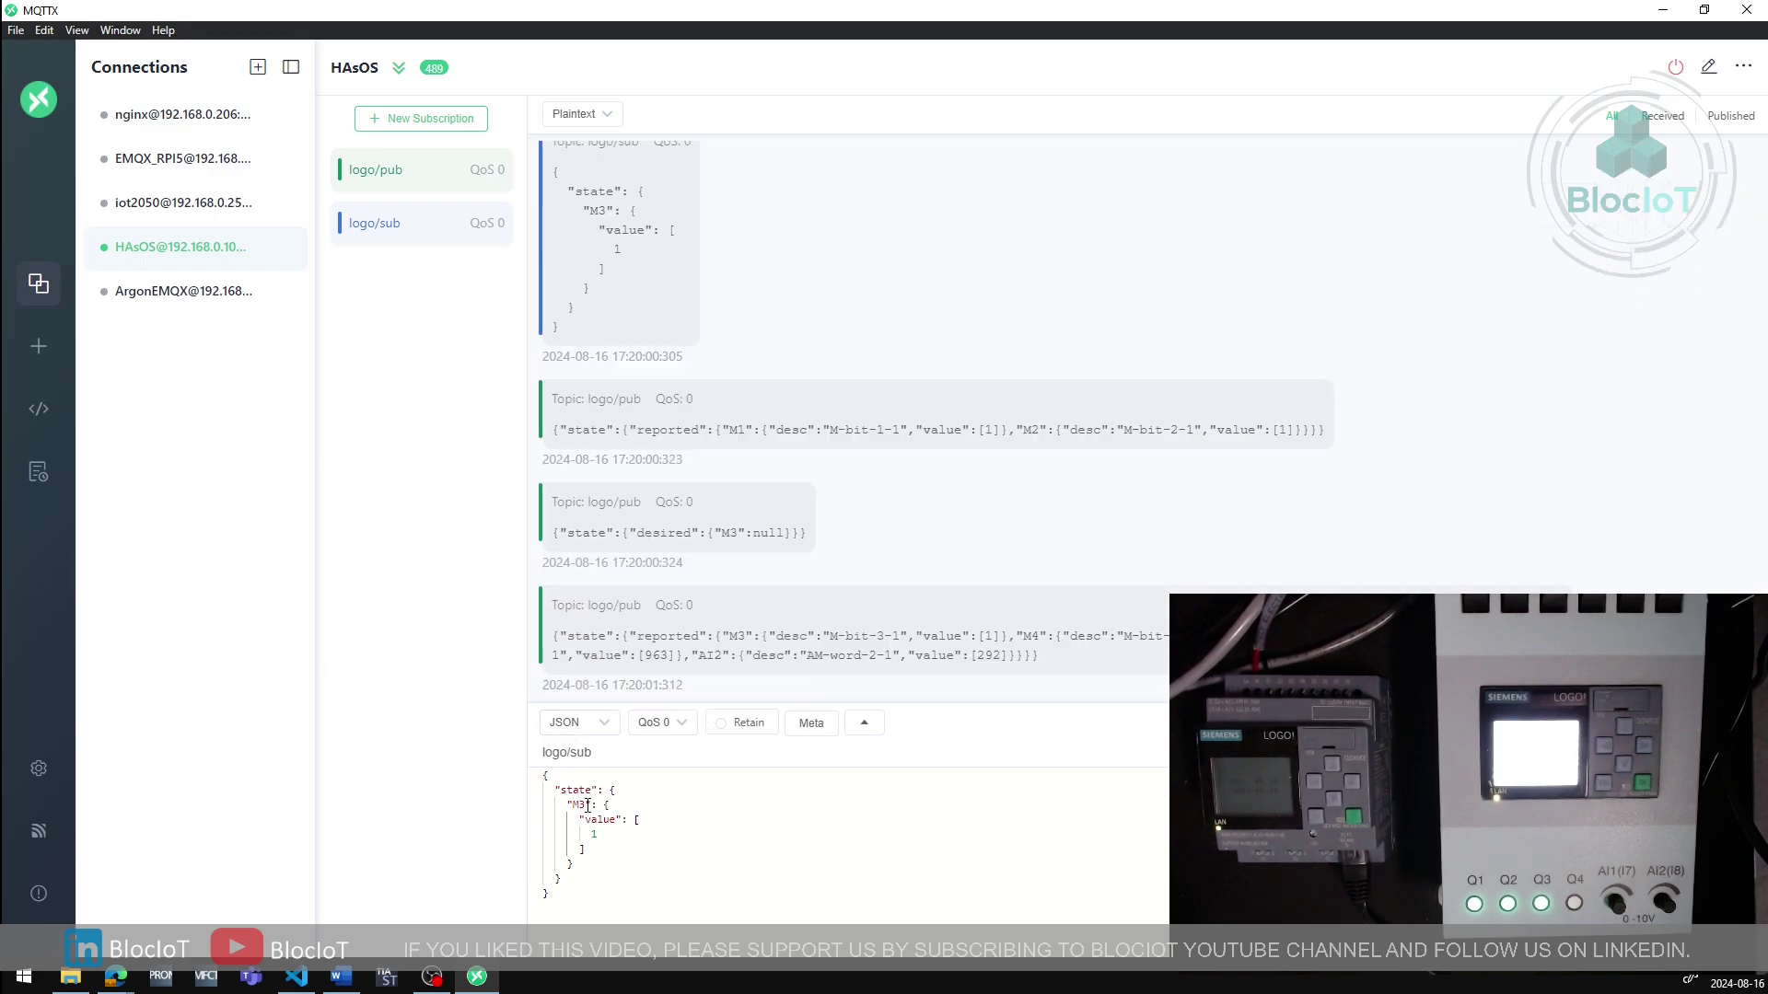
key(BackSpace)
text(4)
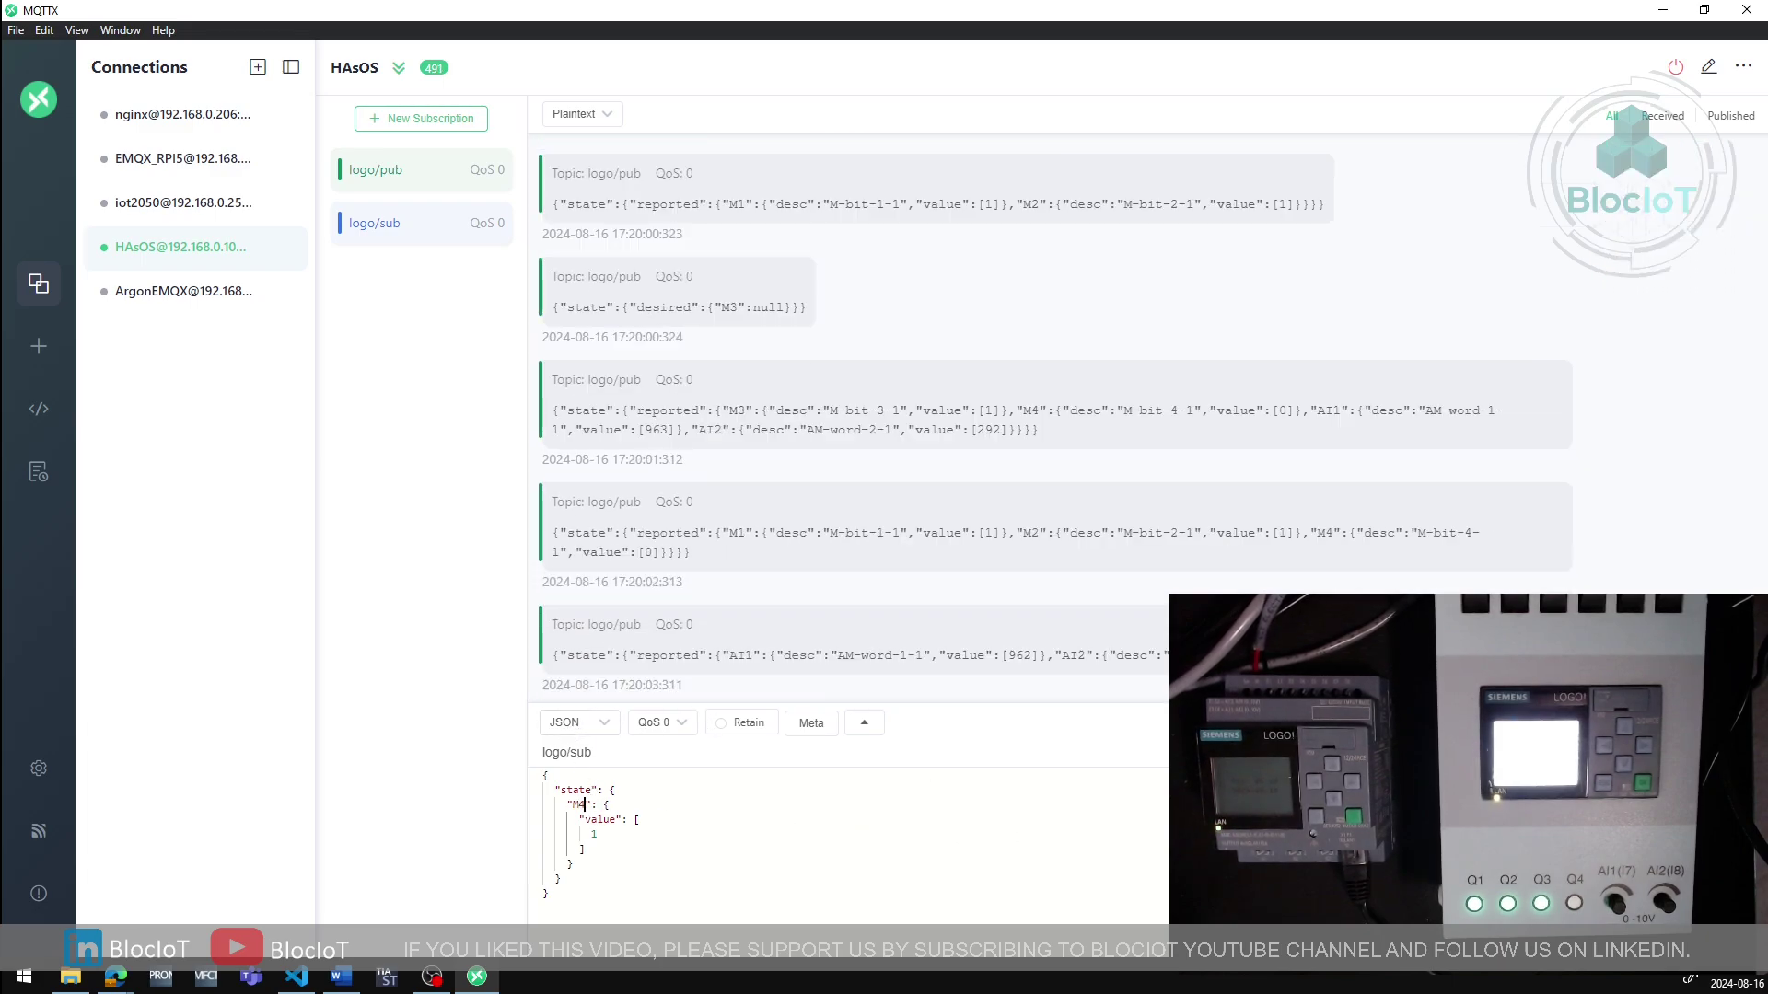
key(ctrl+Return)
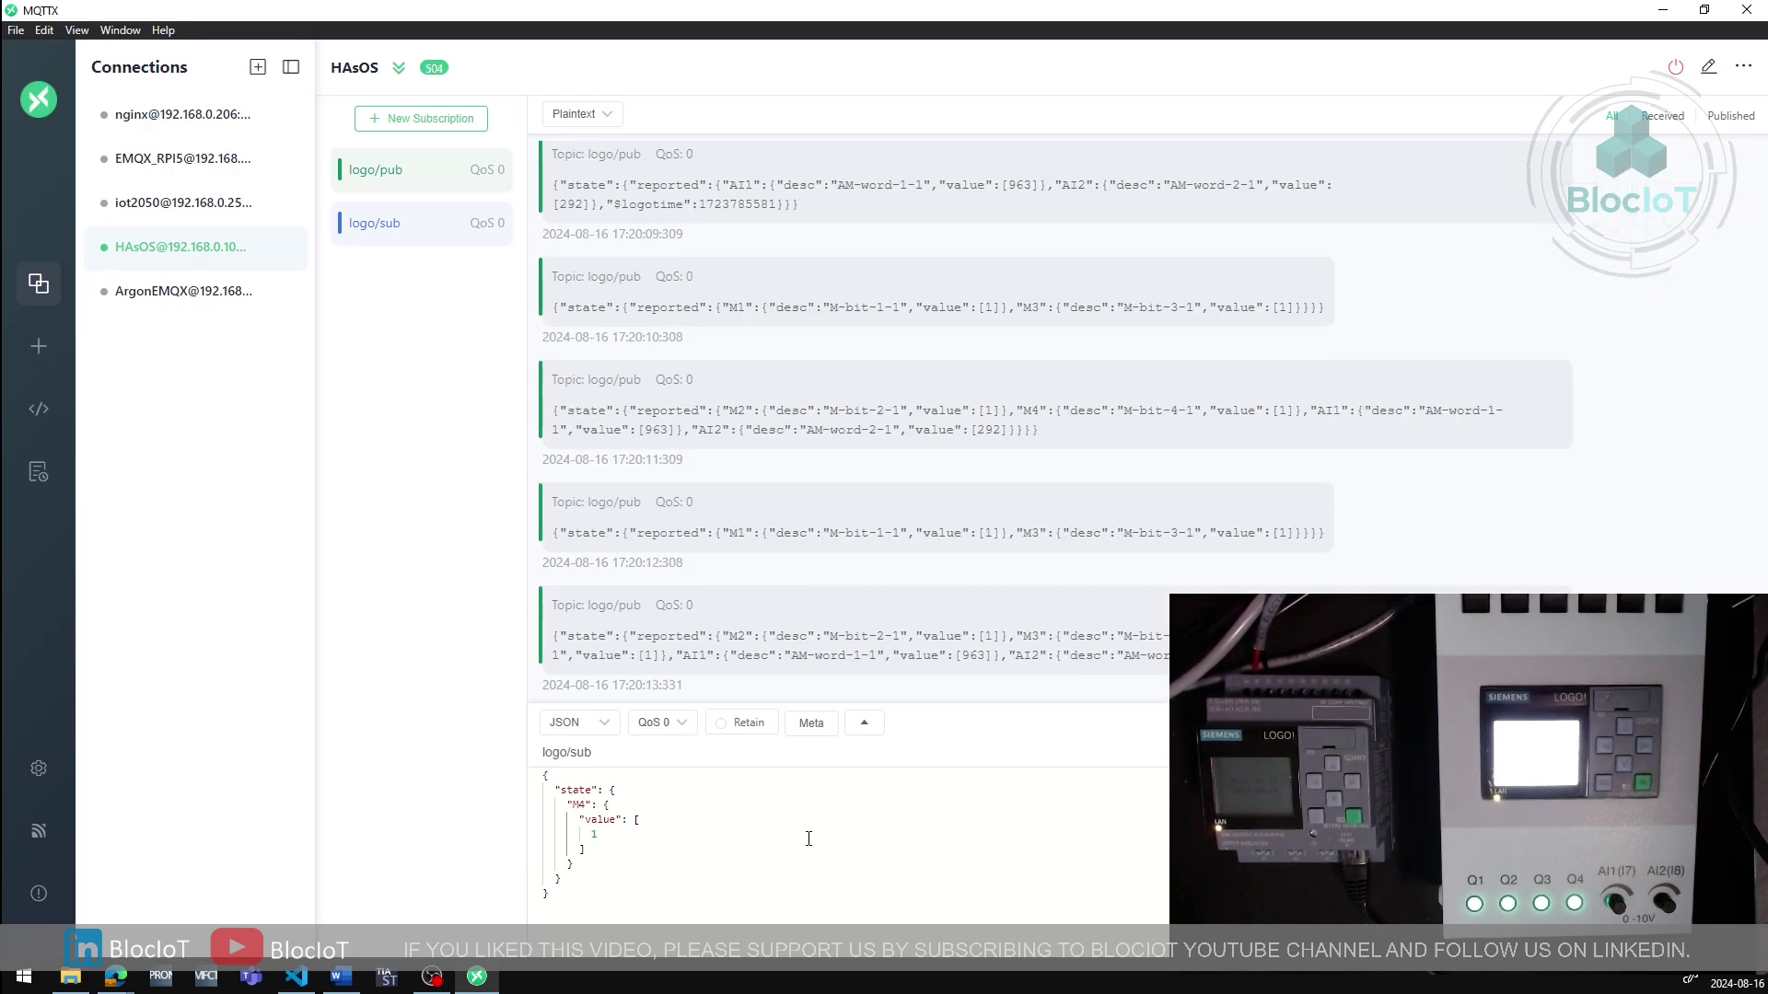
Publish M4 with value 0 to turn Q4 off
click(608, 833)
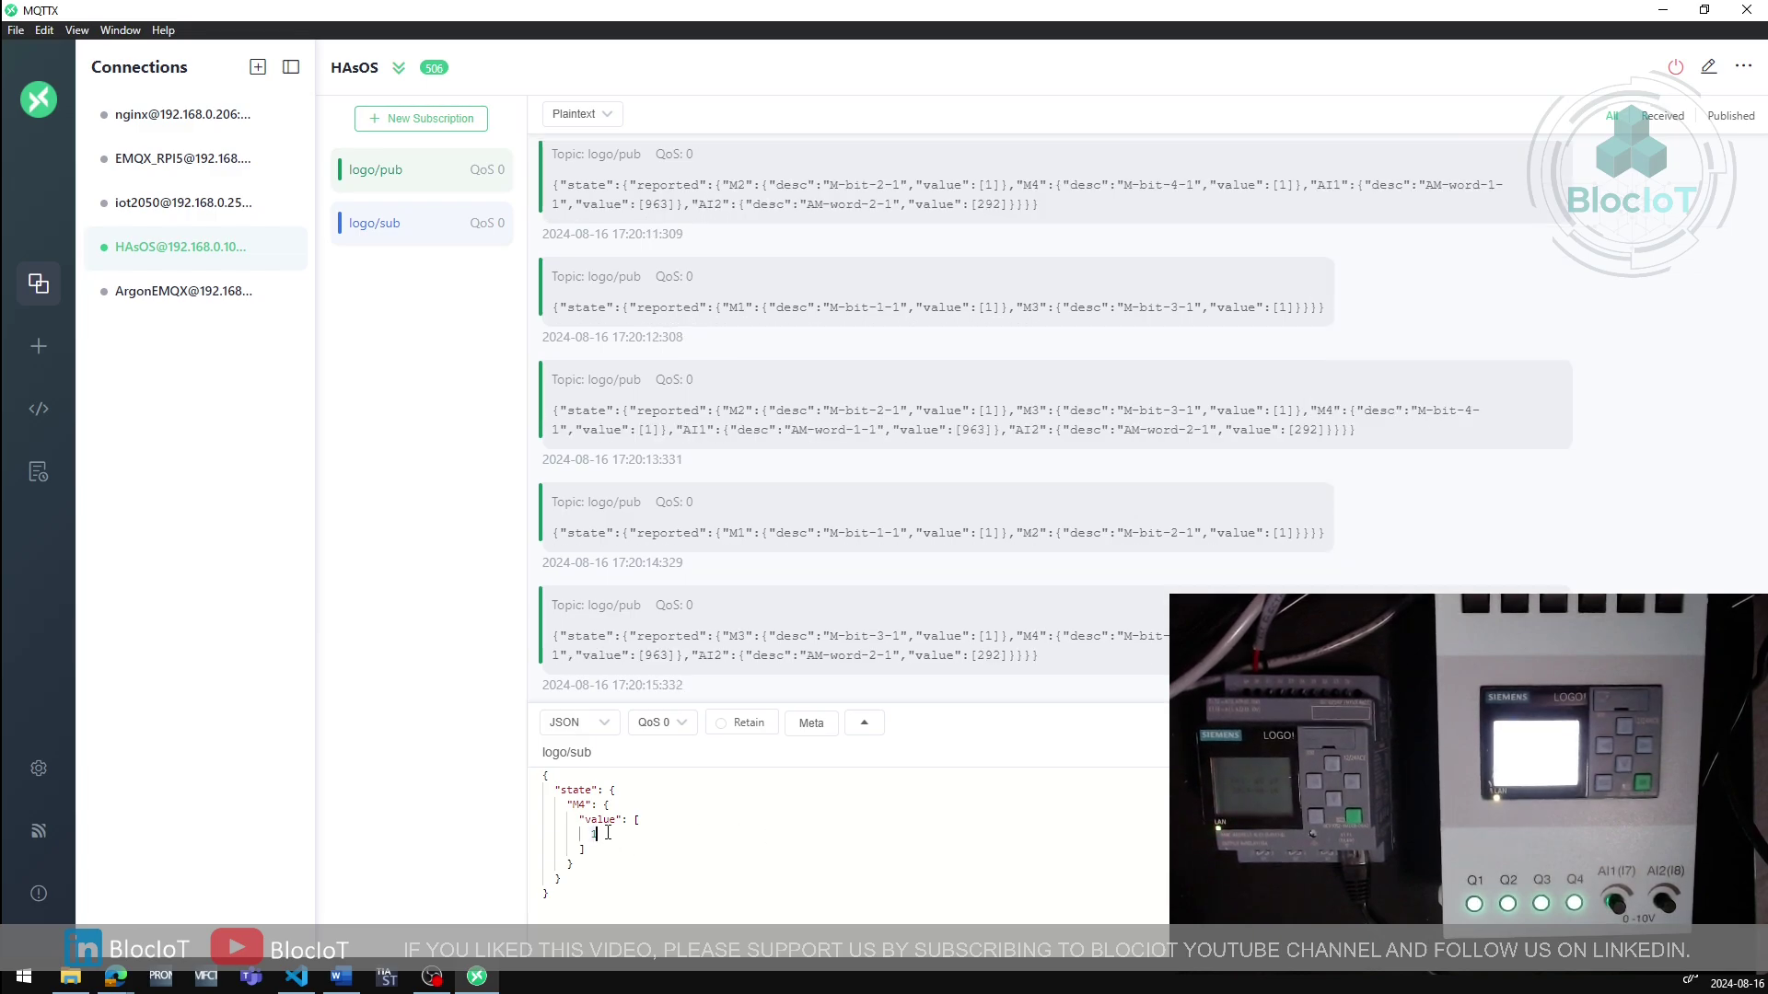
key(BackSpace)
text(0)
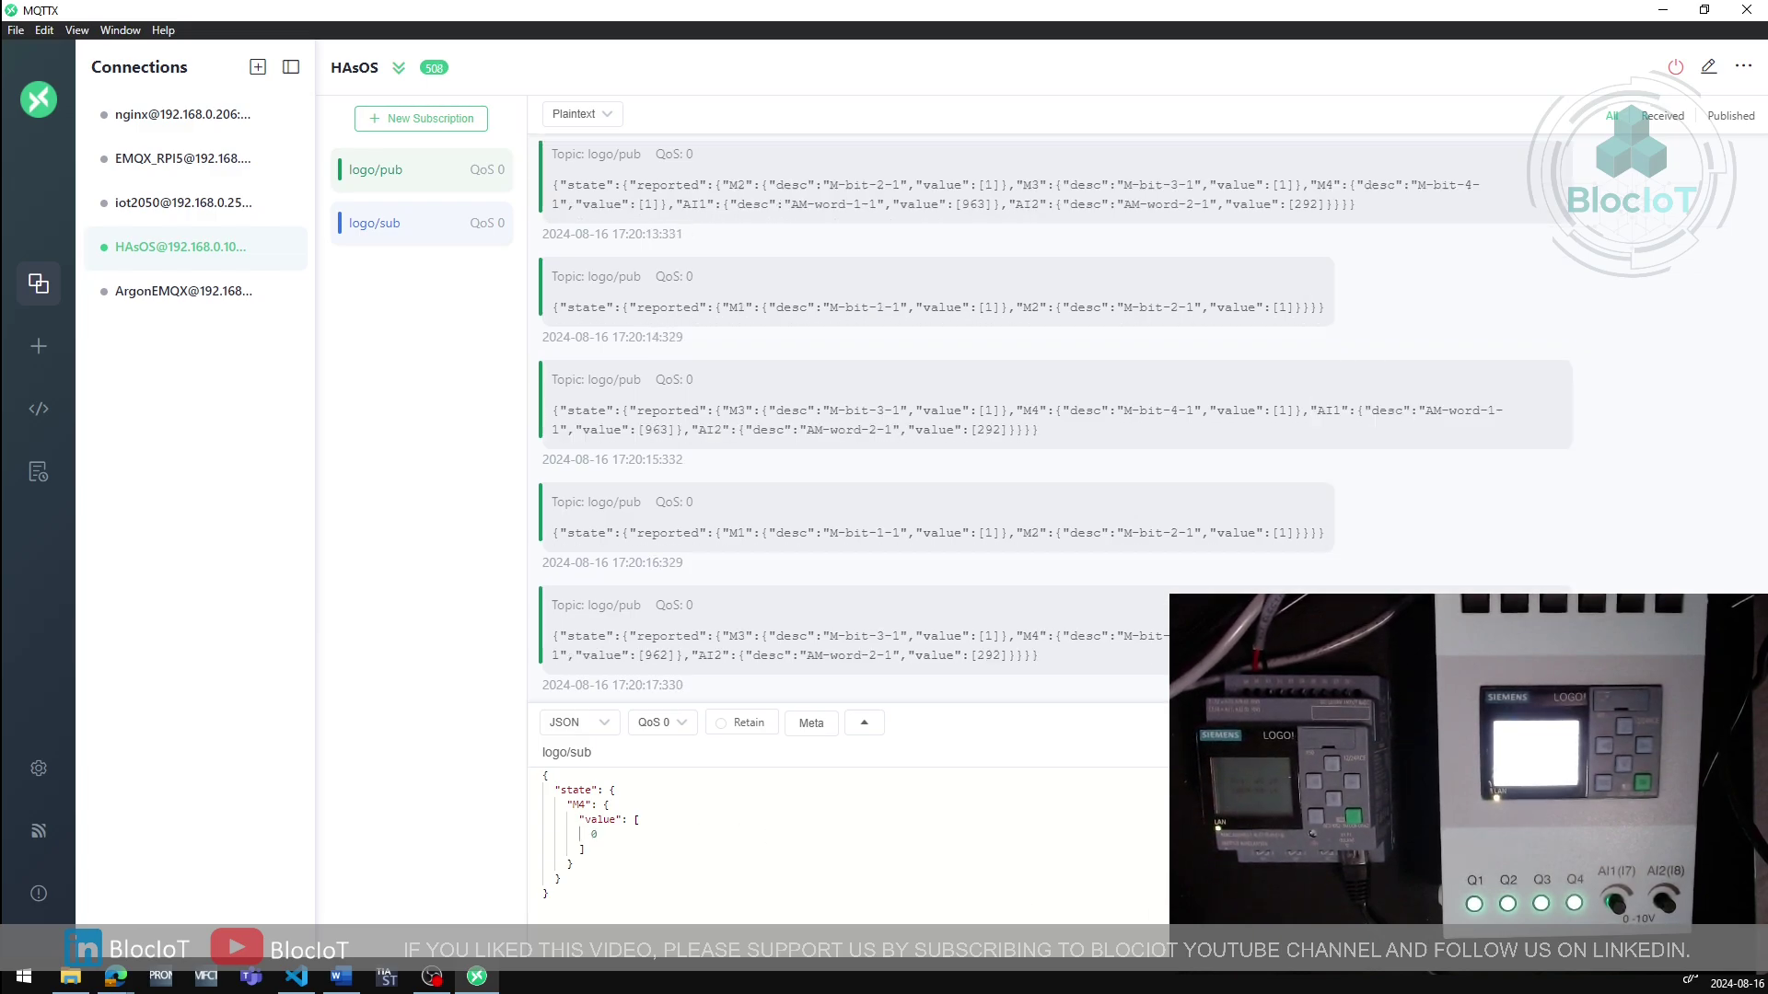
key(ctrl+Return)
Publish M3, M2 and M1 at 0 in turn to switch Q3–Q1 off
click(583, 804)
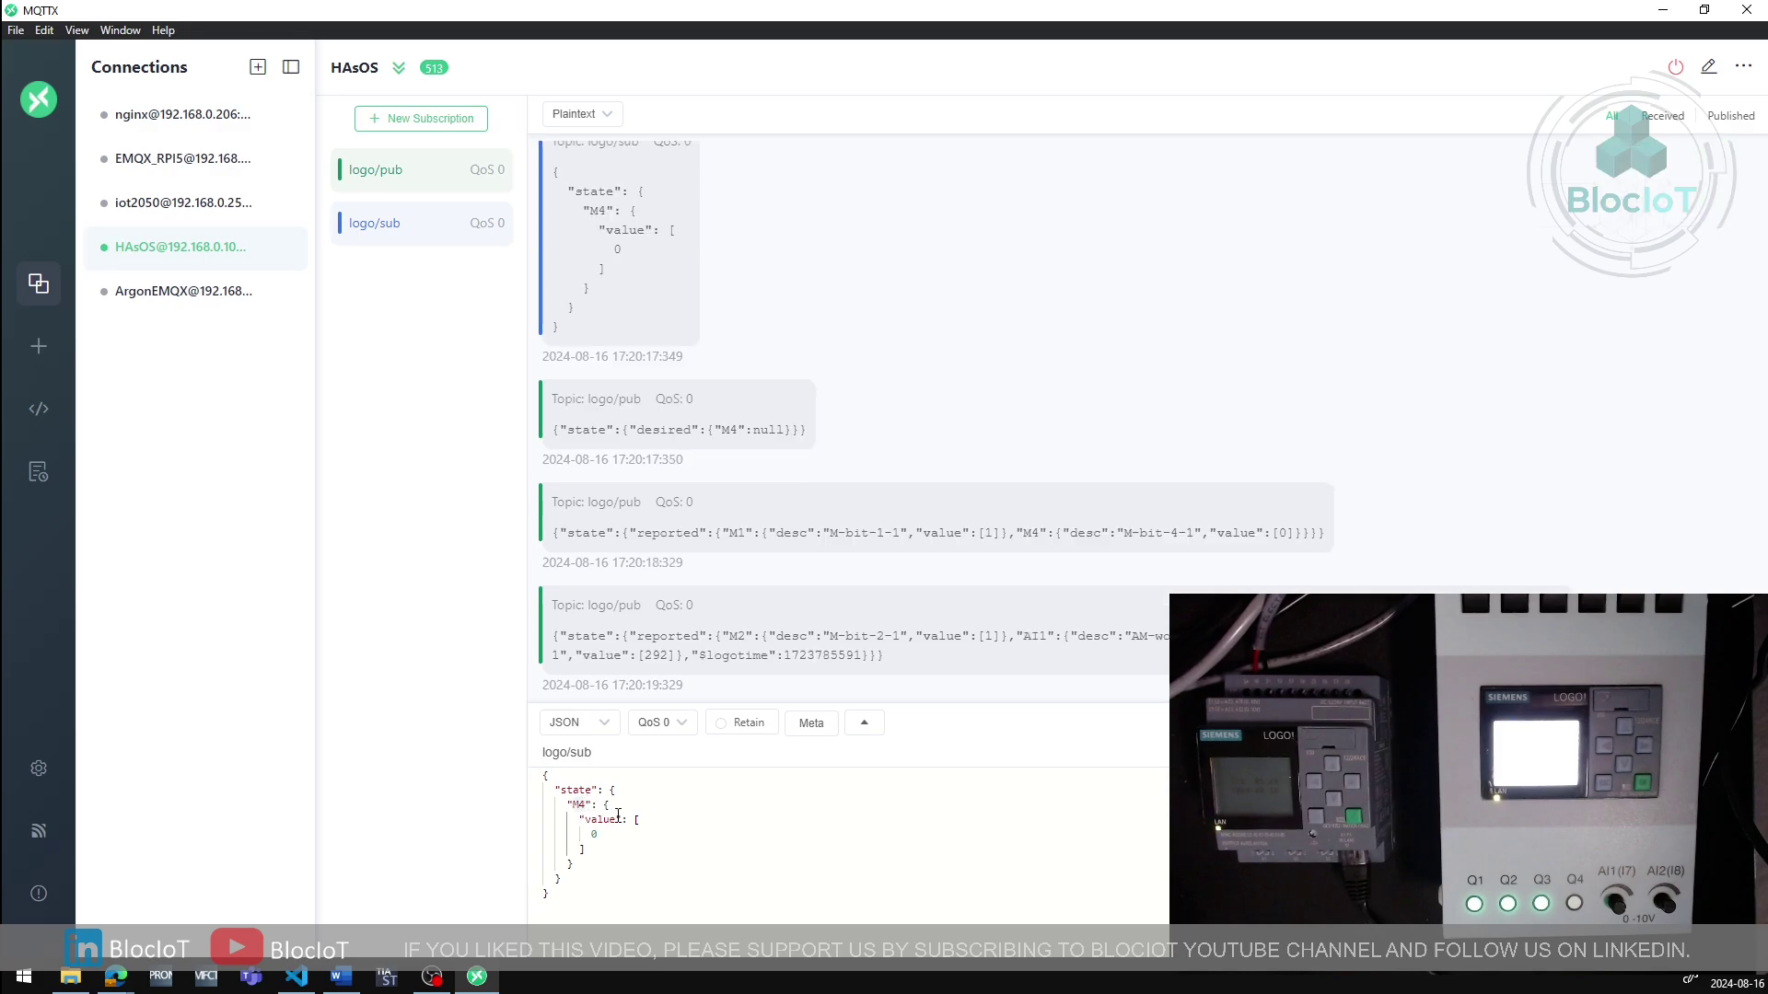
key(BackSpace)
text(3)
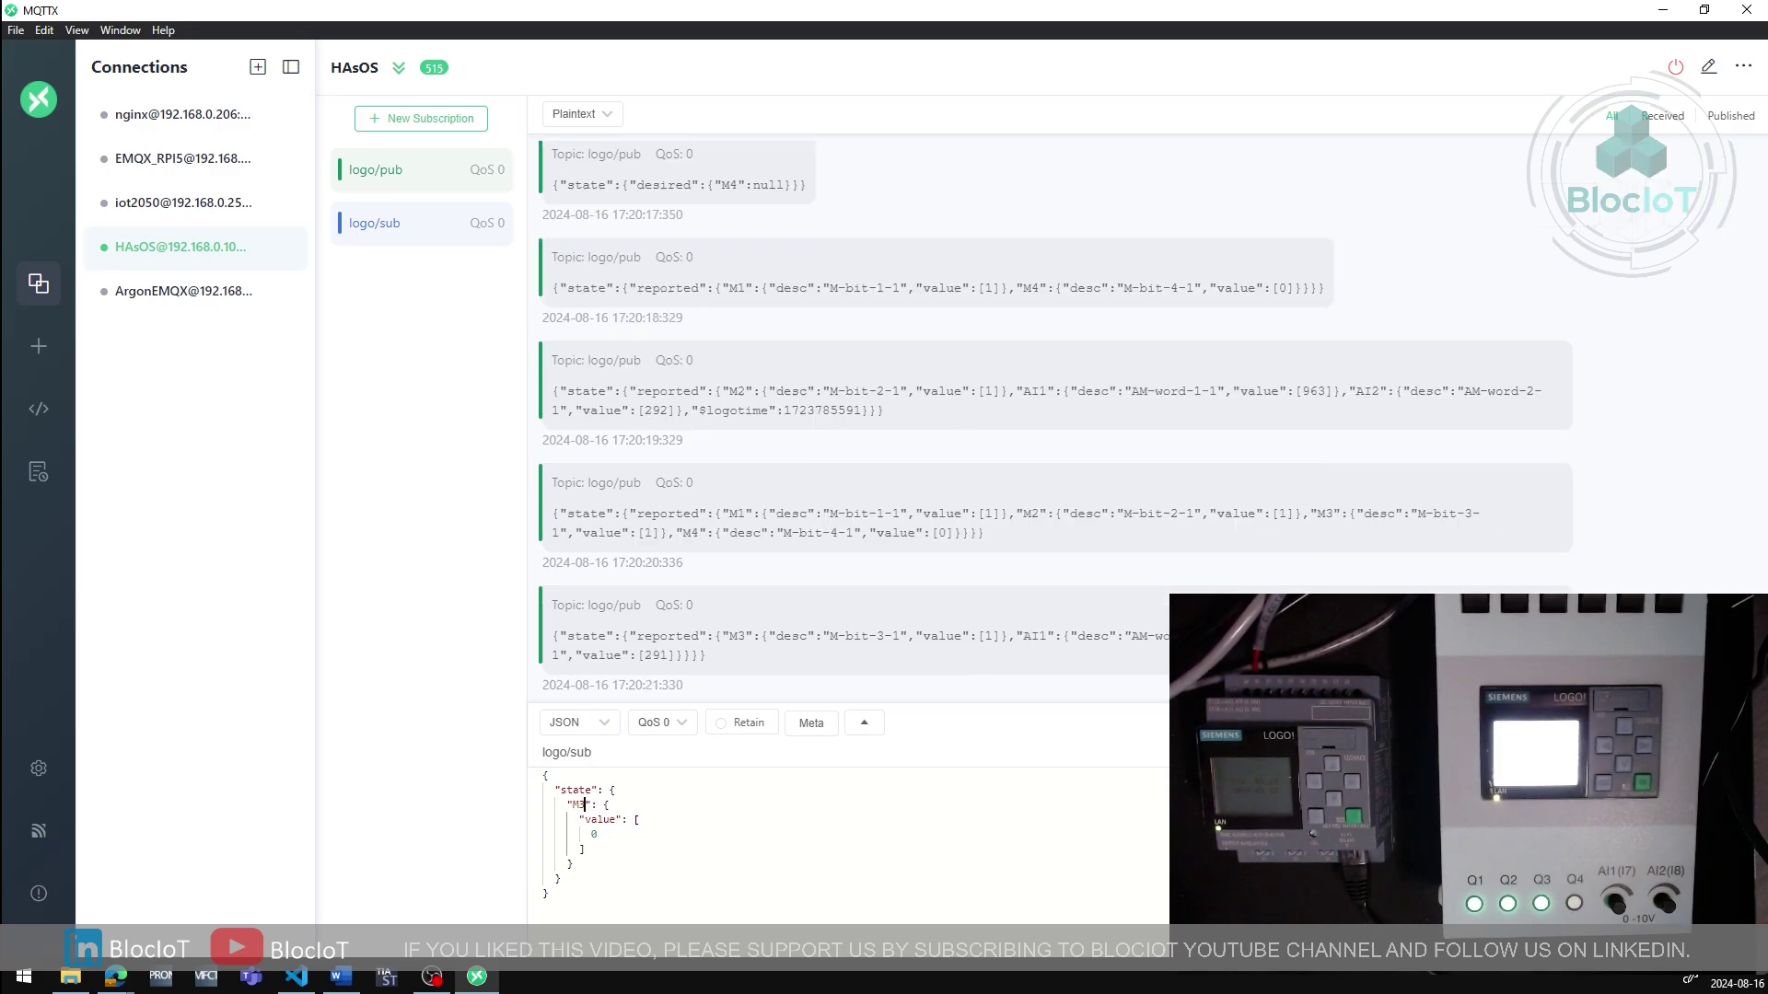
key(ctrl+Return)
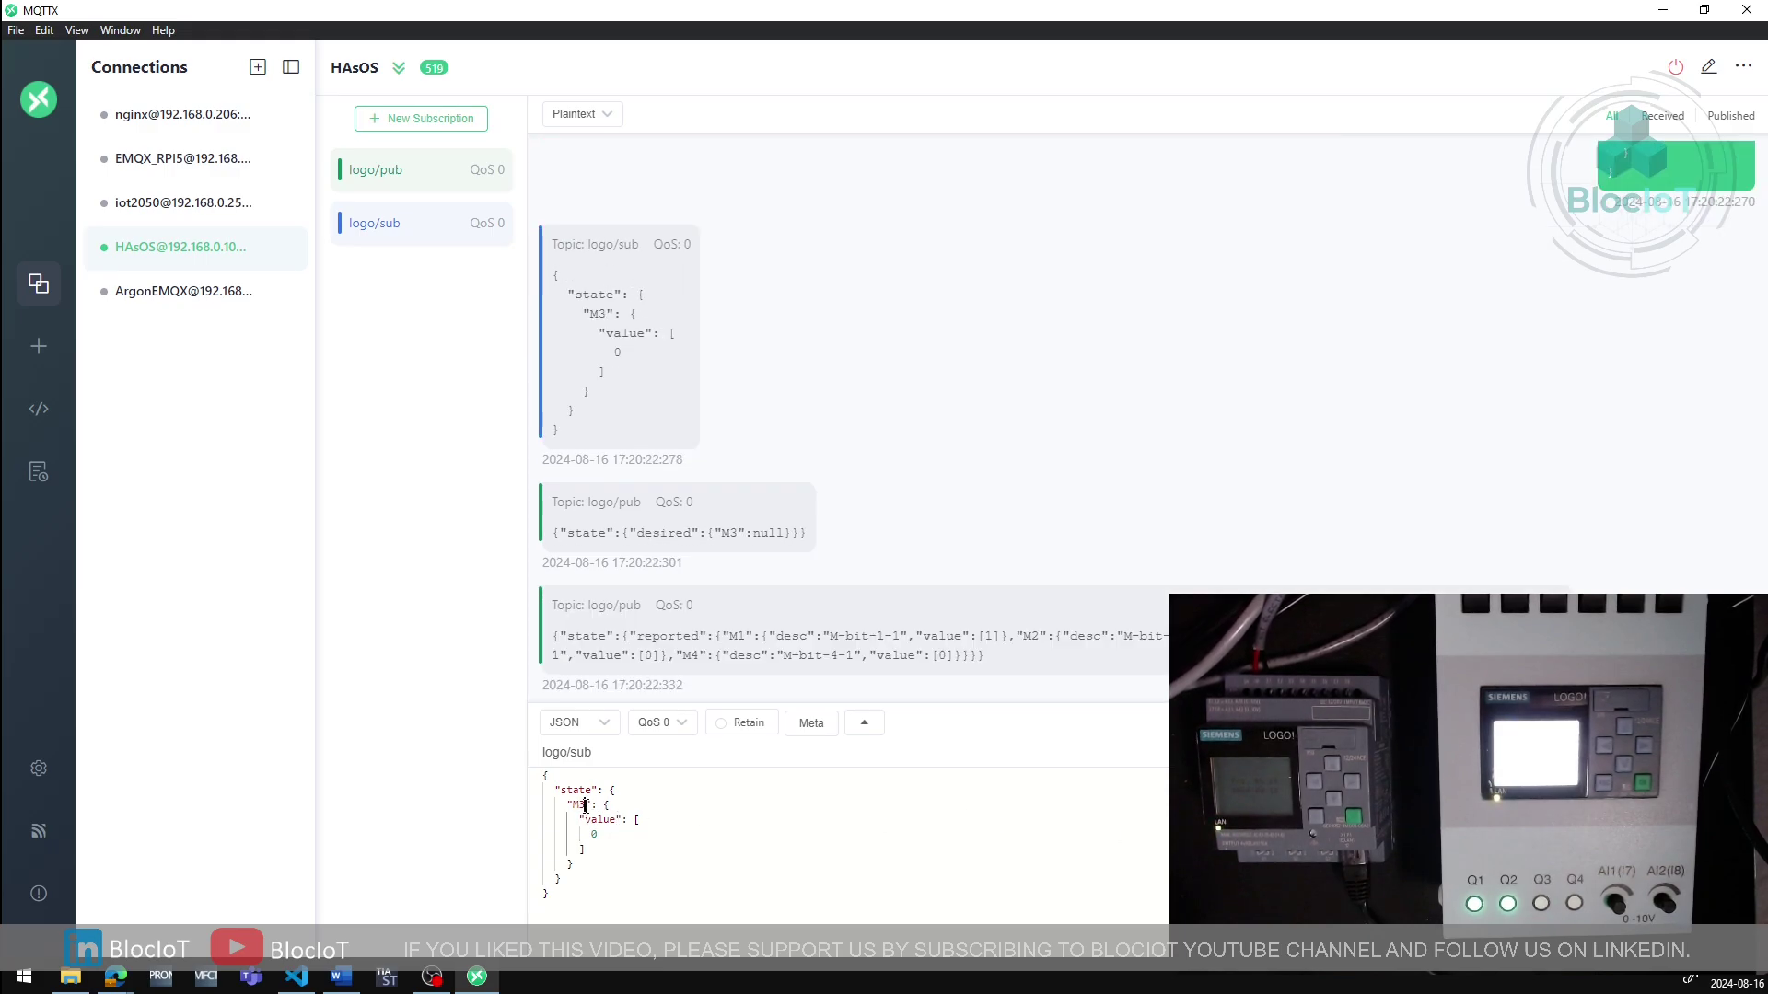
key(BackSpace)
text(2)
key(ctrl+Return)
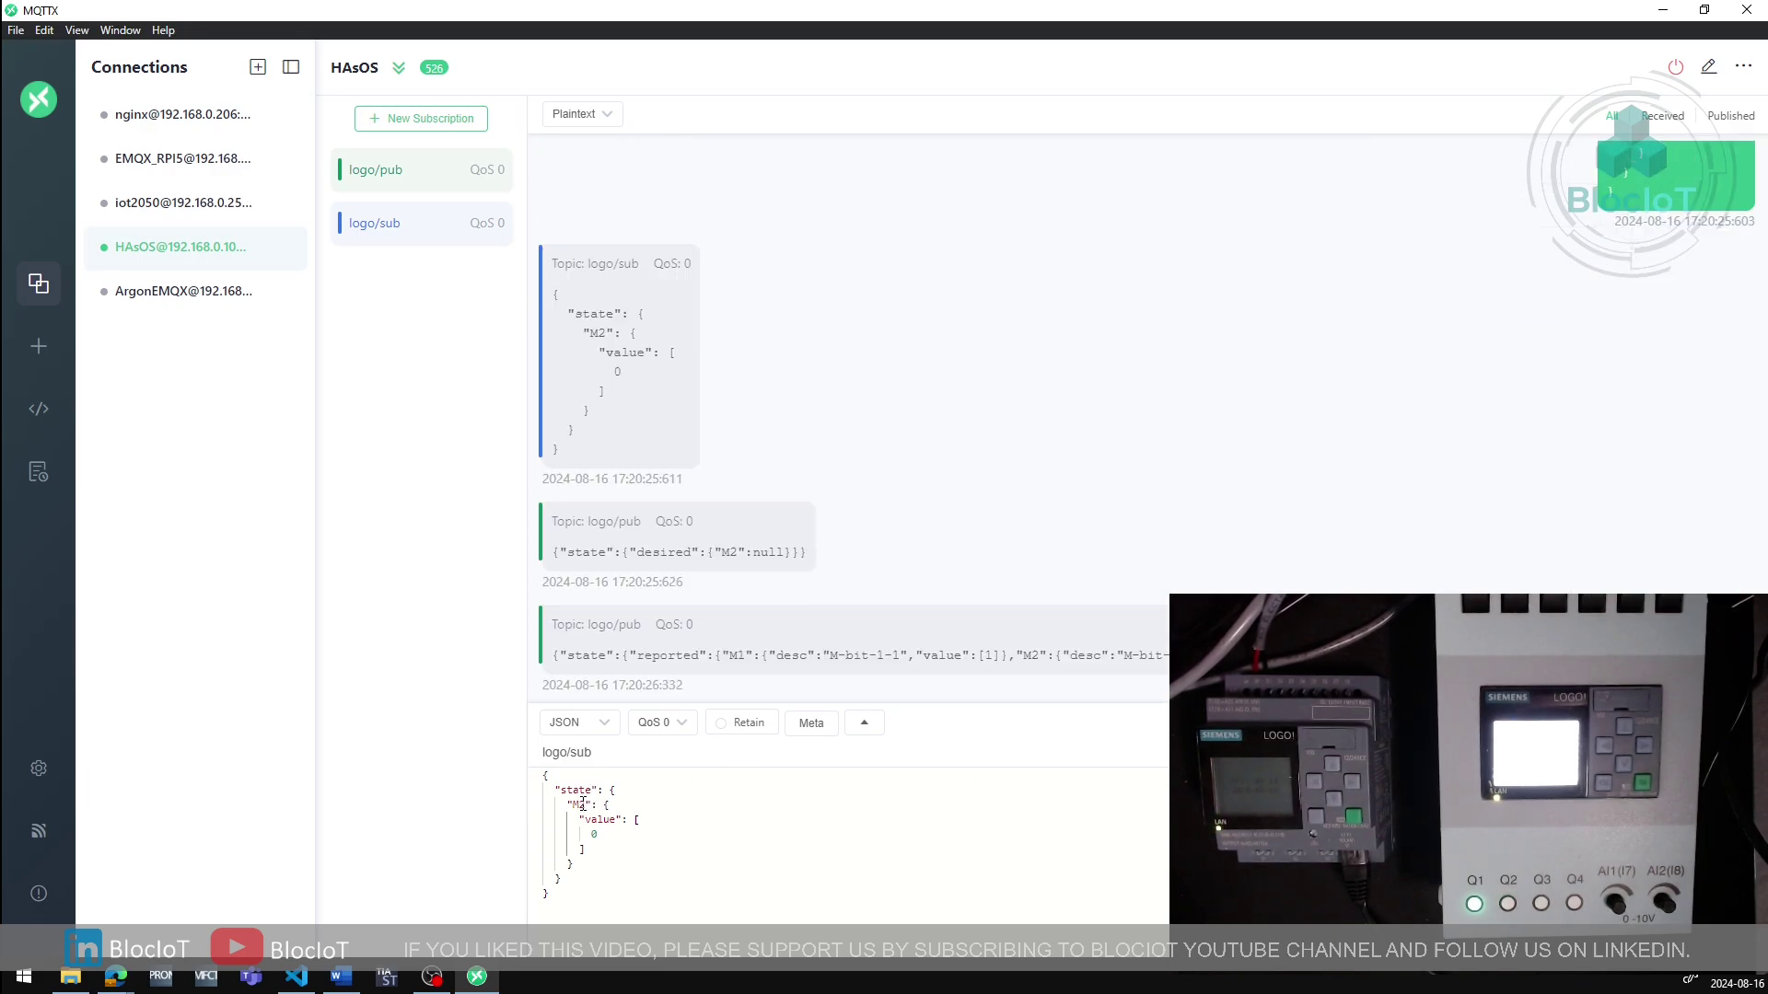
key(BackSpace)
text(1)
key(ctrl+Return)
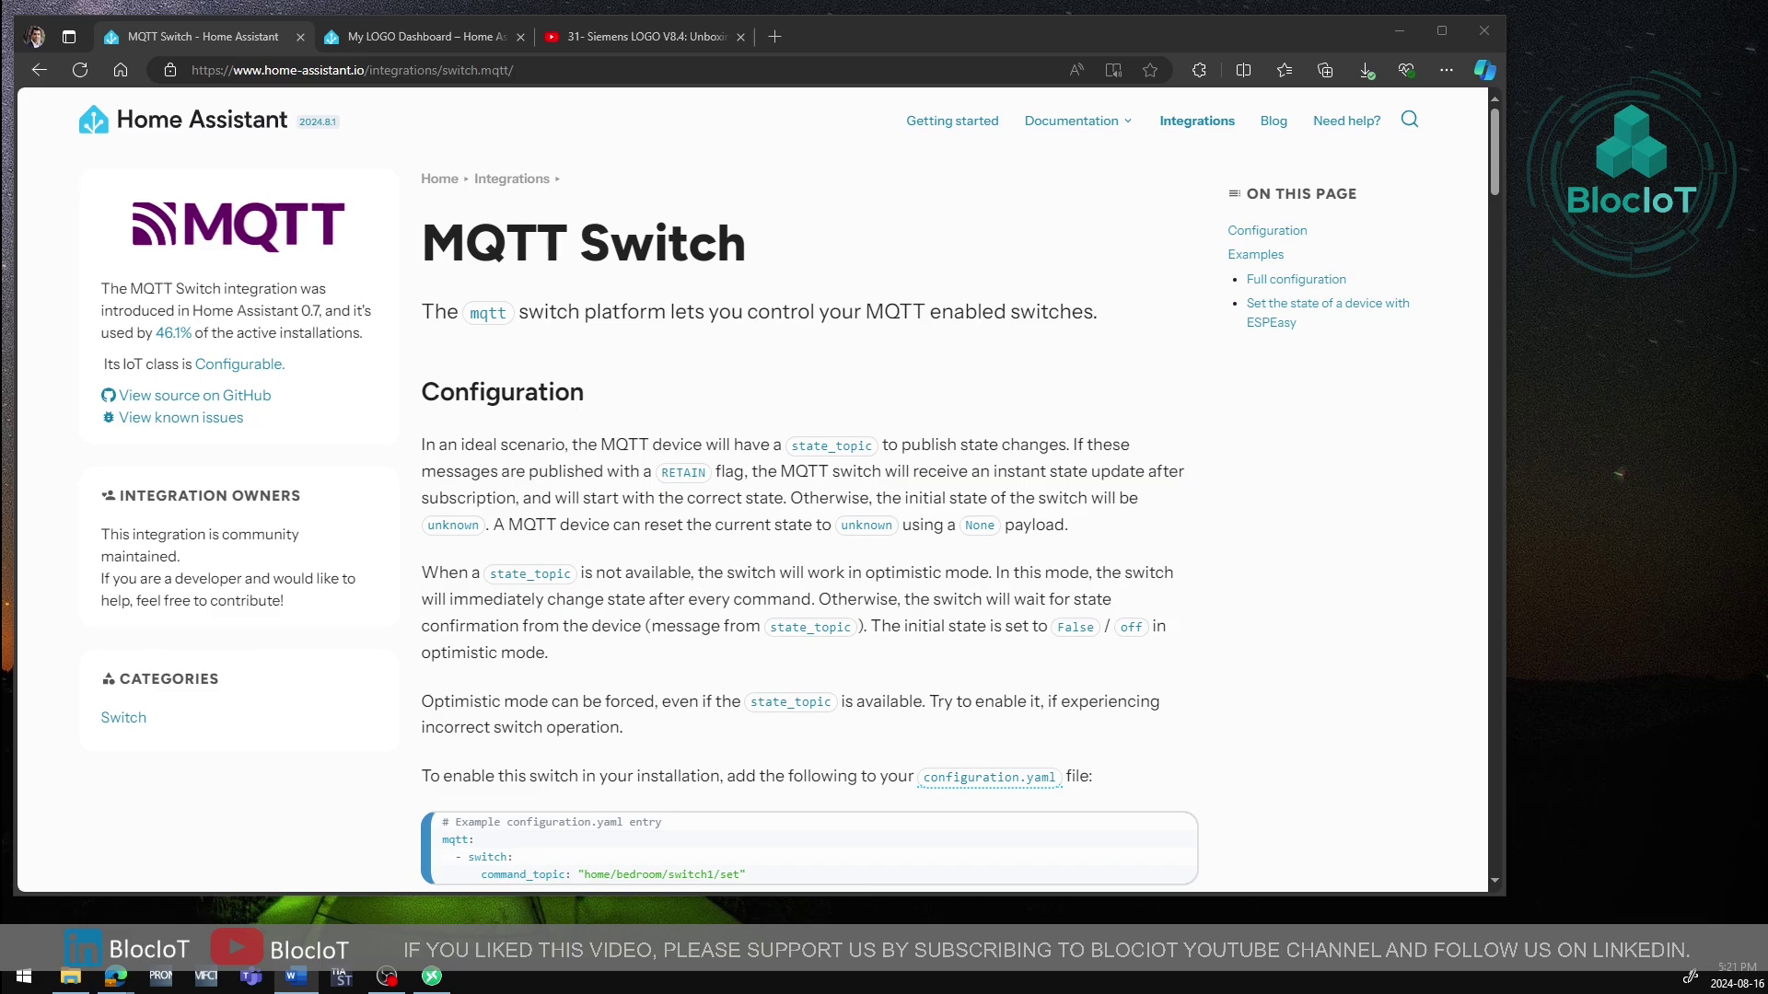
Scroll through the Configuration section of the MQTT Switch documentation page
scroll(821, 697, down, 1)
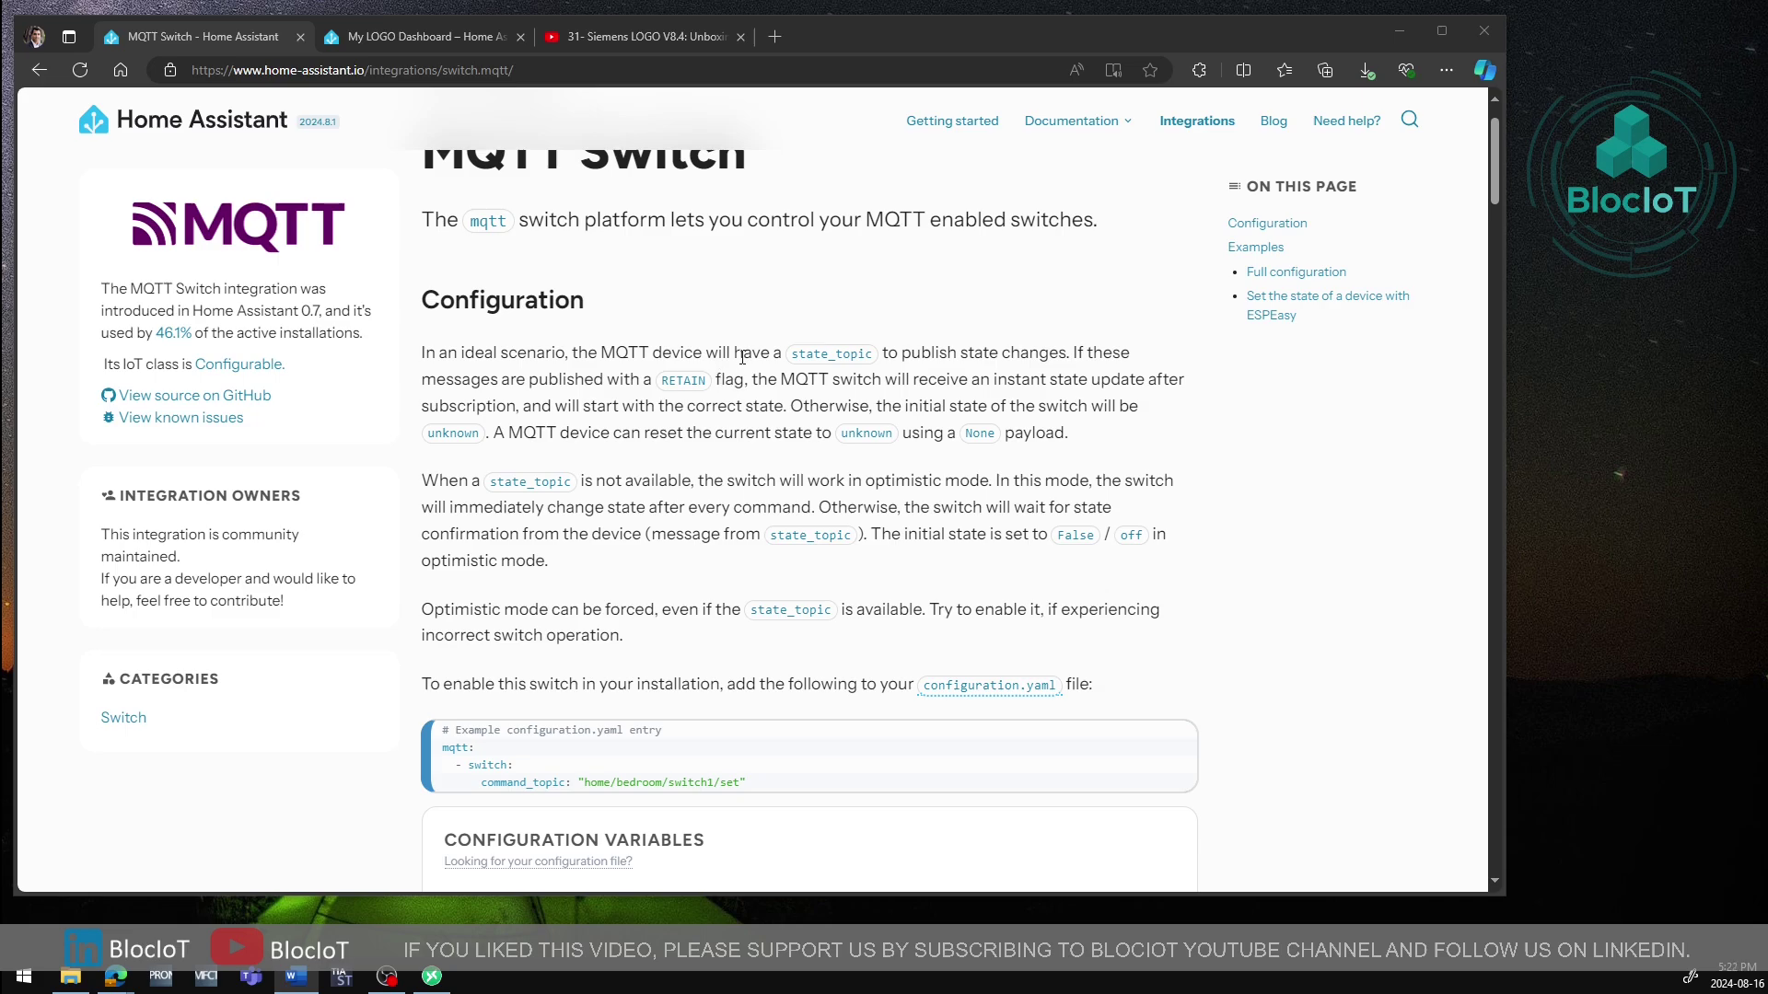
scroll(742, 346, down, 1)
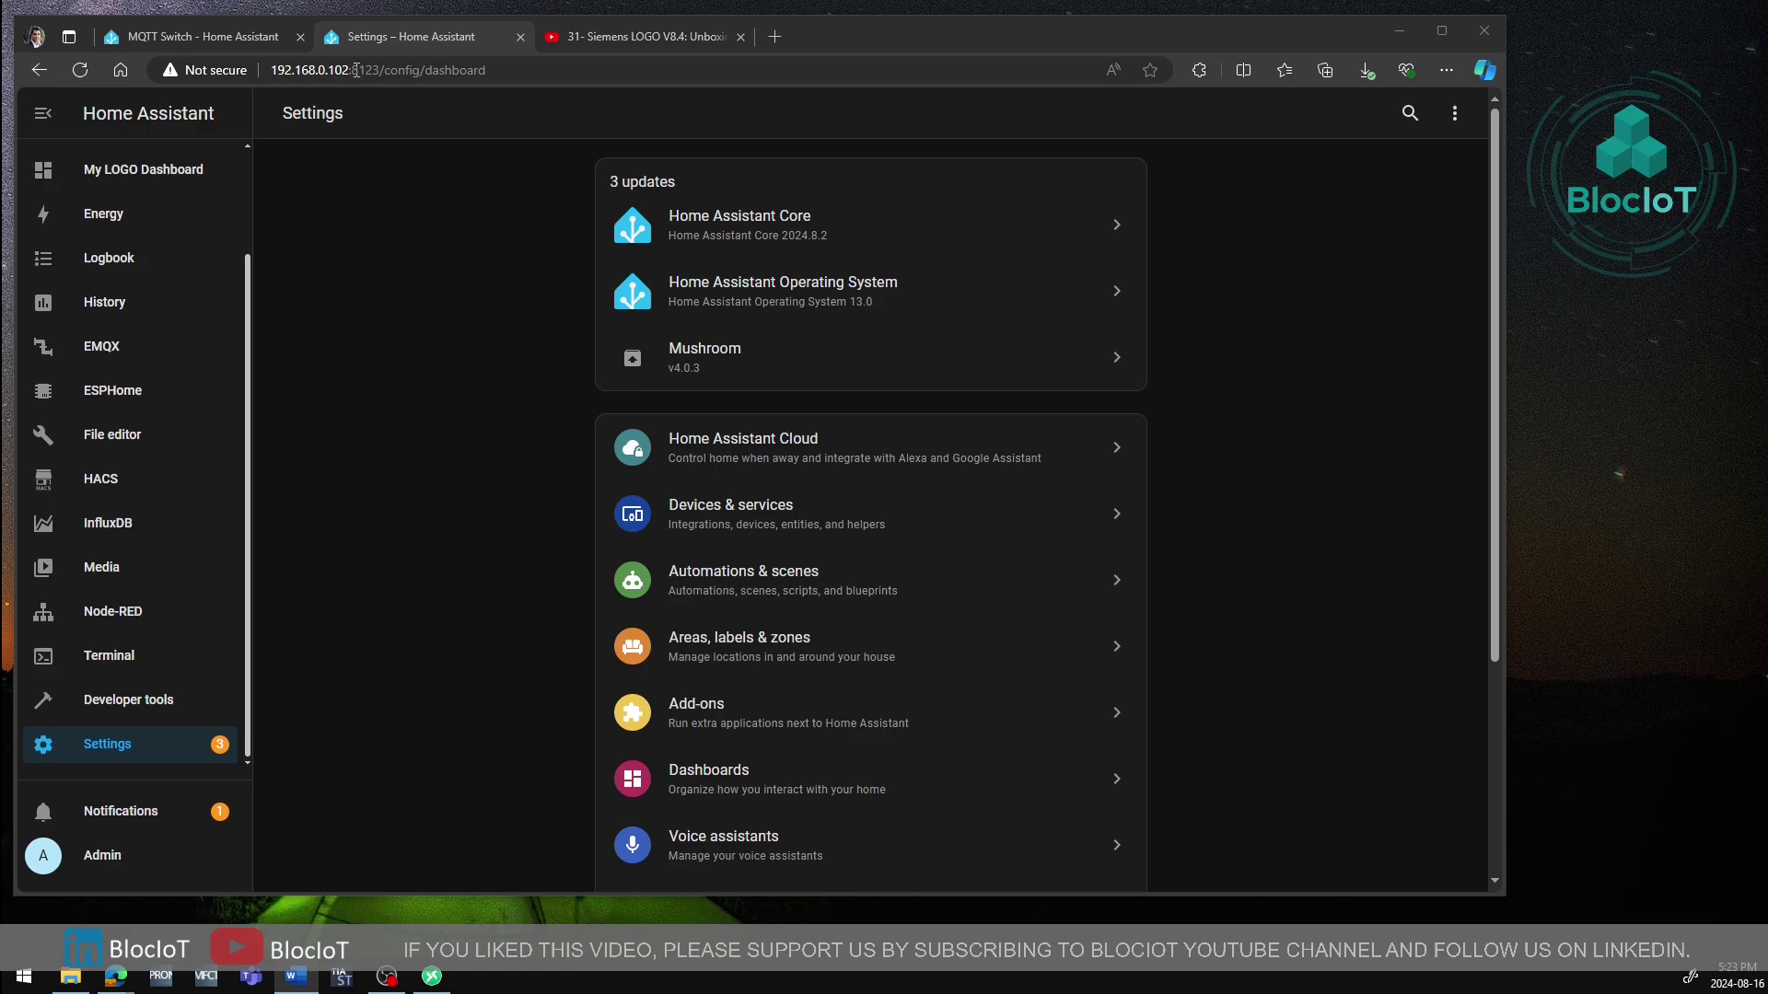
Highlight the 192.168.0.102:8123 host in the Home Assistant page address
click(356, 70)
click(367, 71)
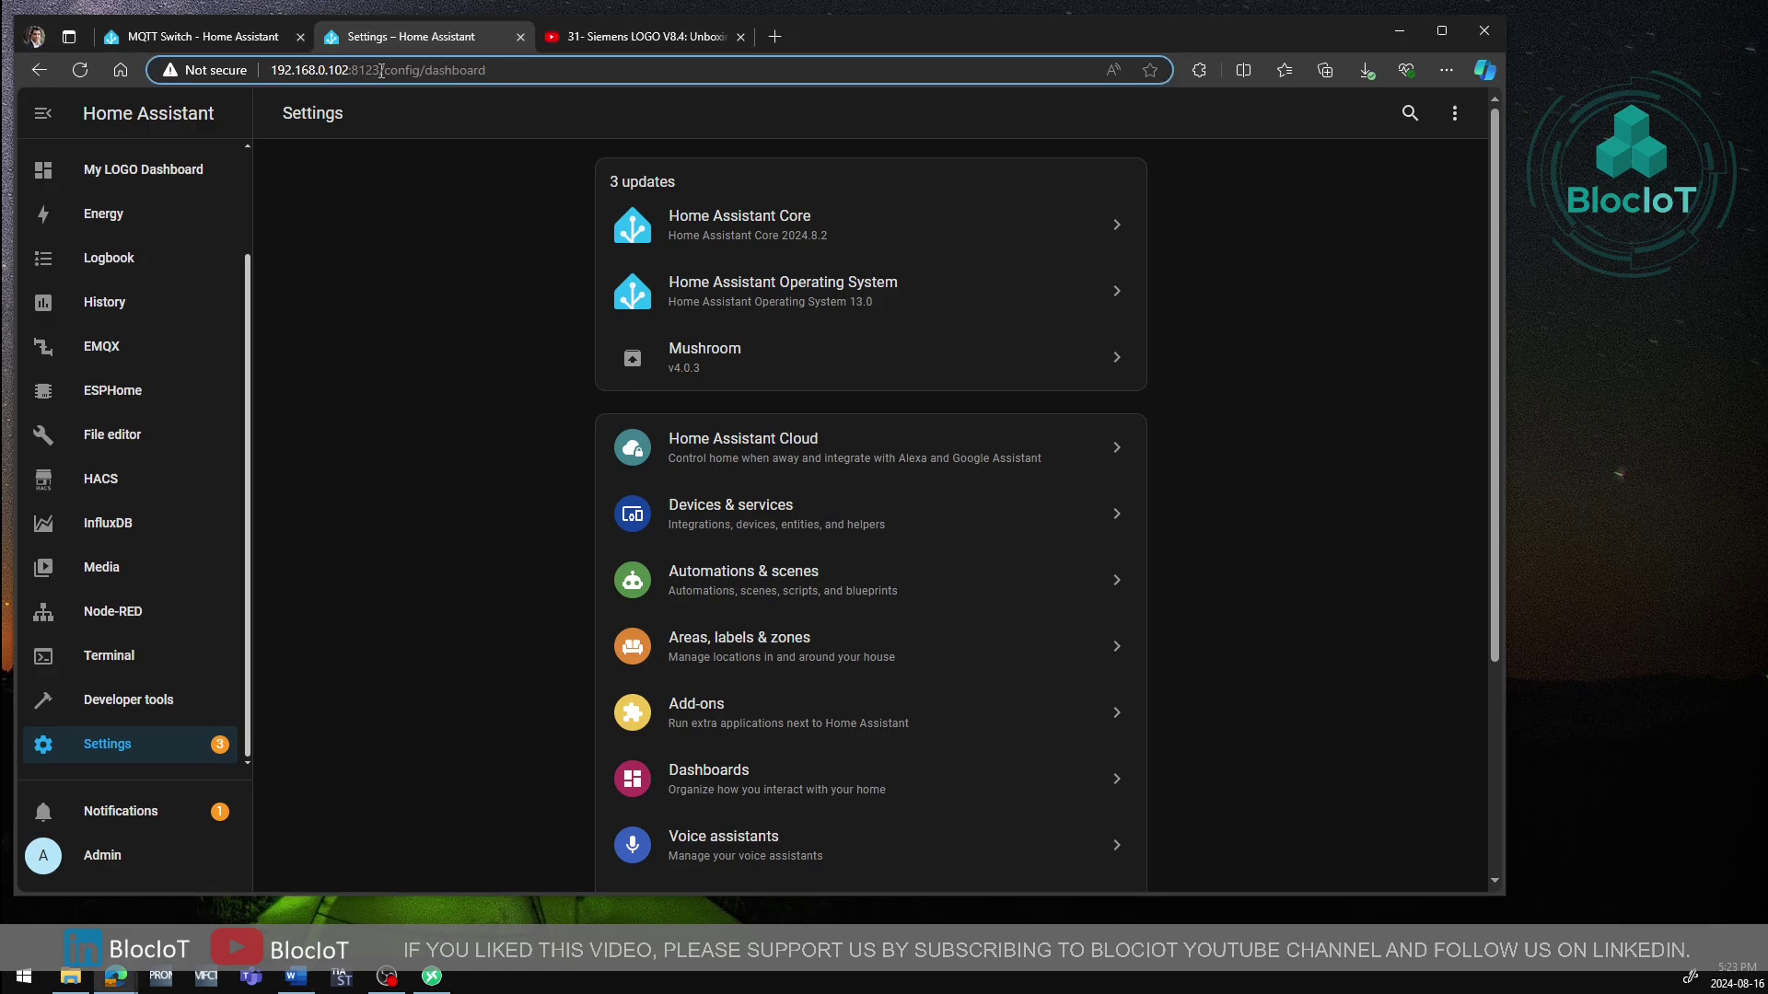
drag(381, 71, 273, 68)
click(493, 441)
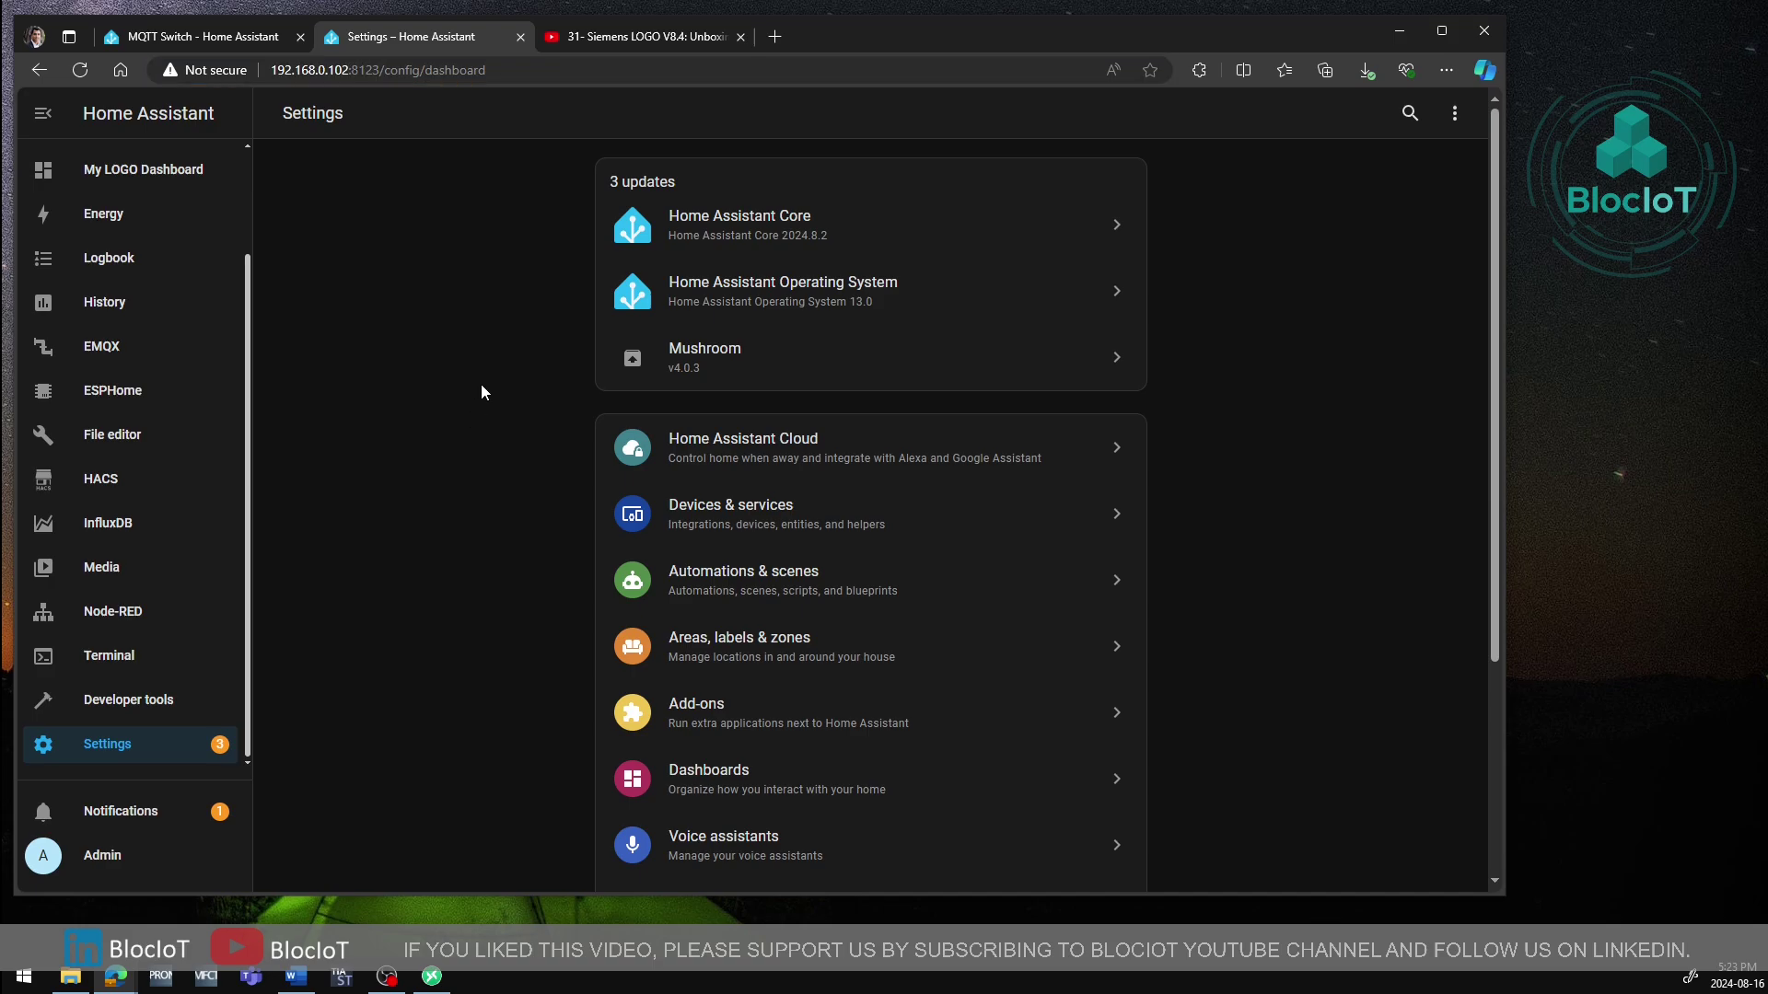
Open mqtt.yaml in the File editor and highlight the sensor block on lines 1–13
scroll(197, 615, up, 3)
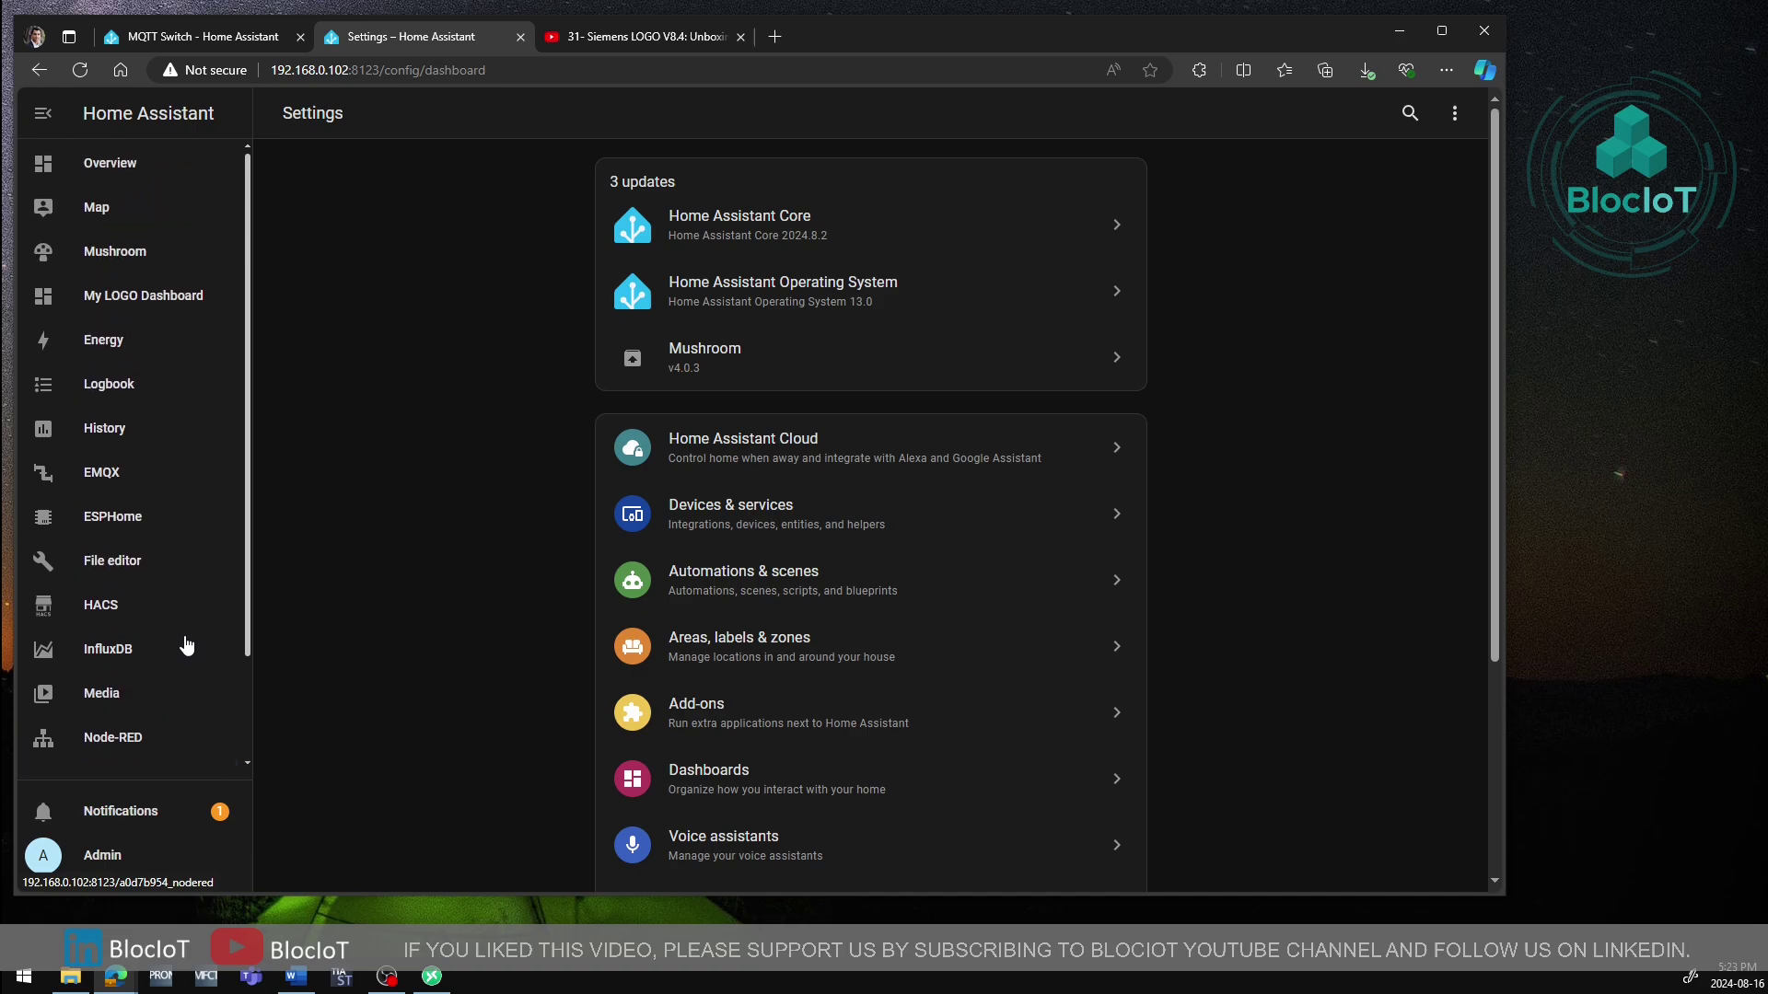
scroll(187, 657, down, 3)
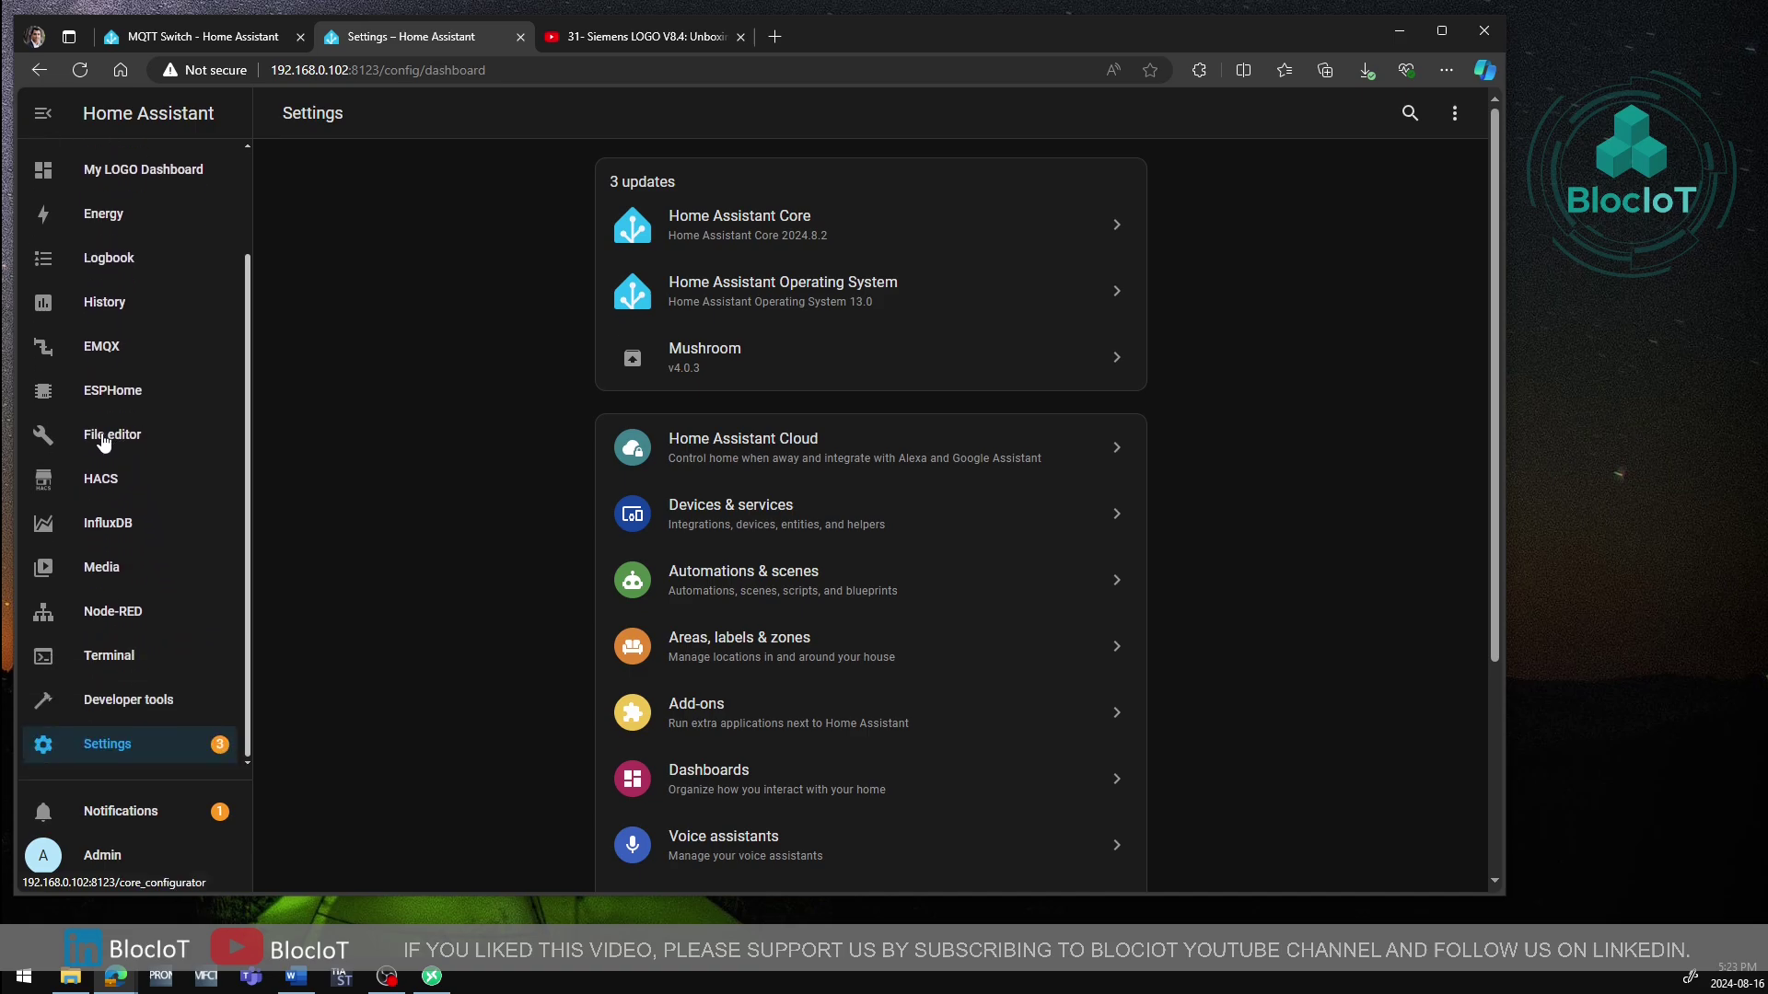
click(104, 442)
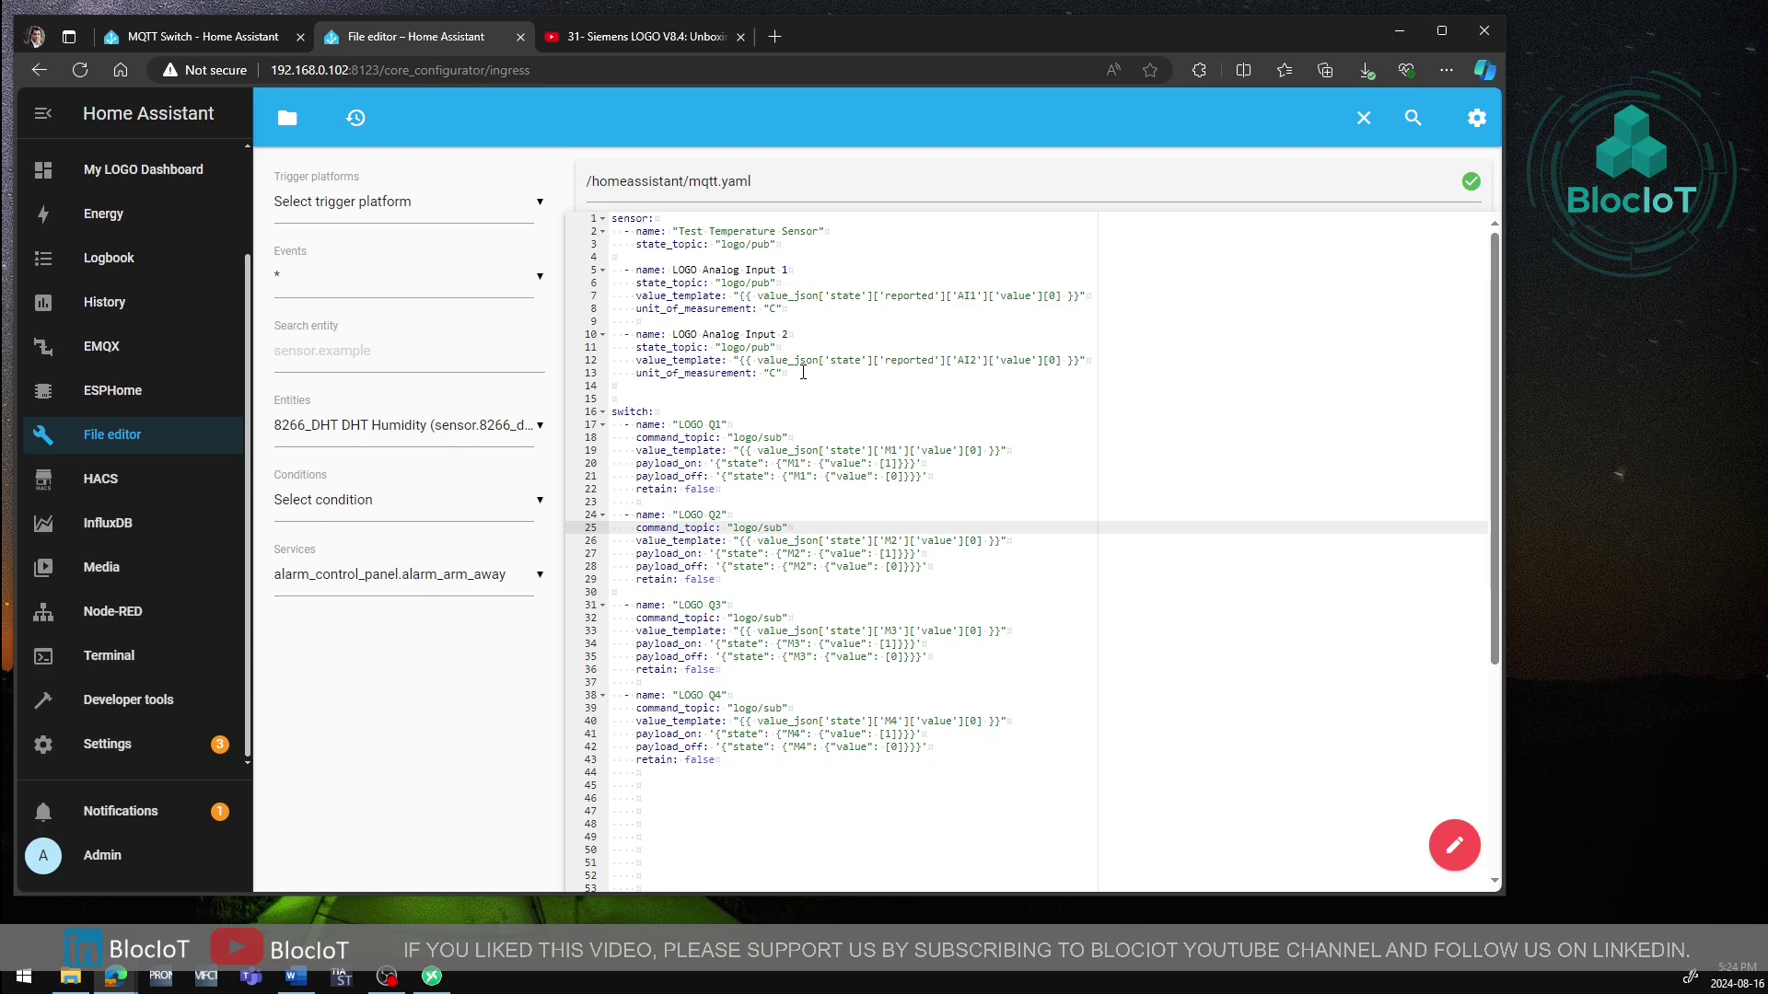
drag(803, 373, 612, 218)
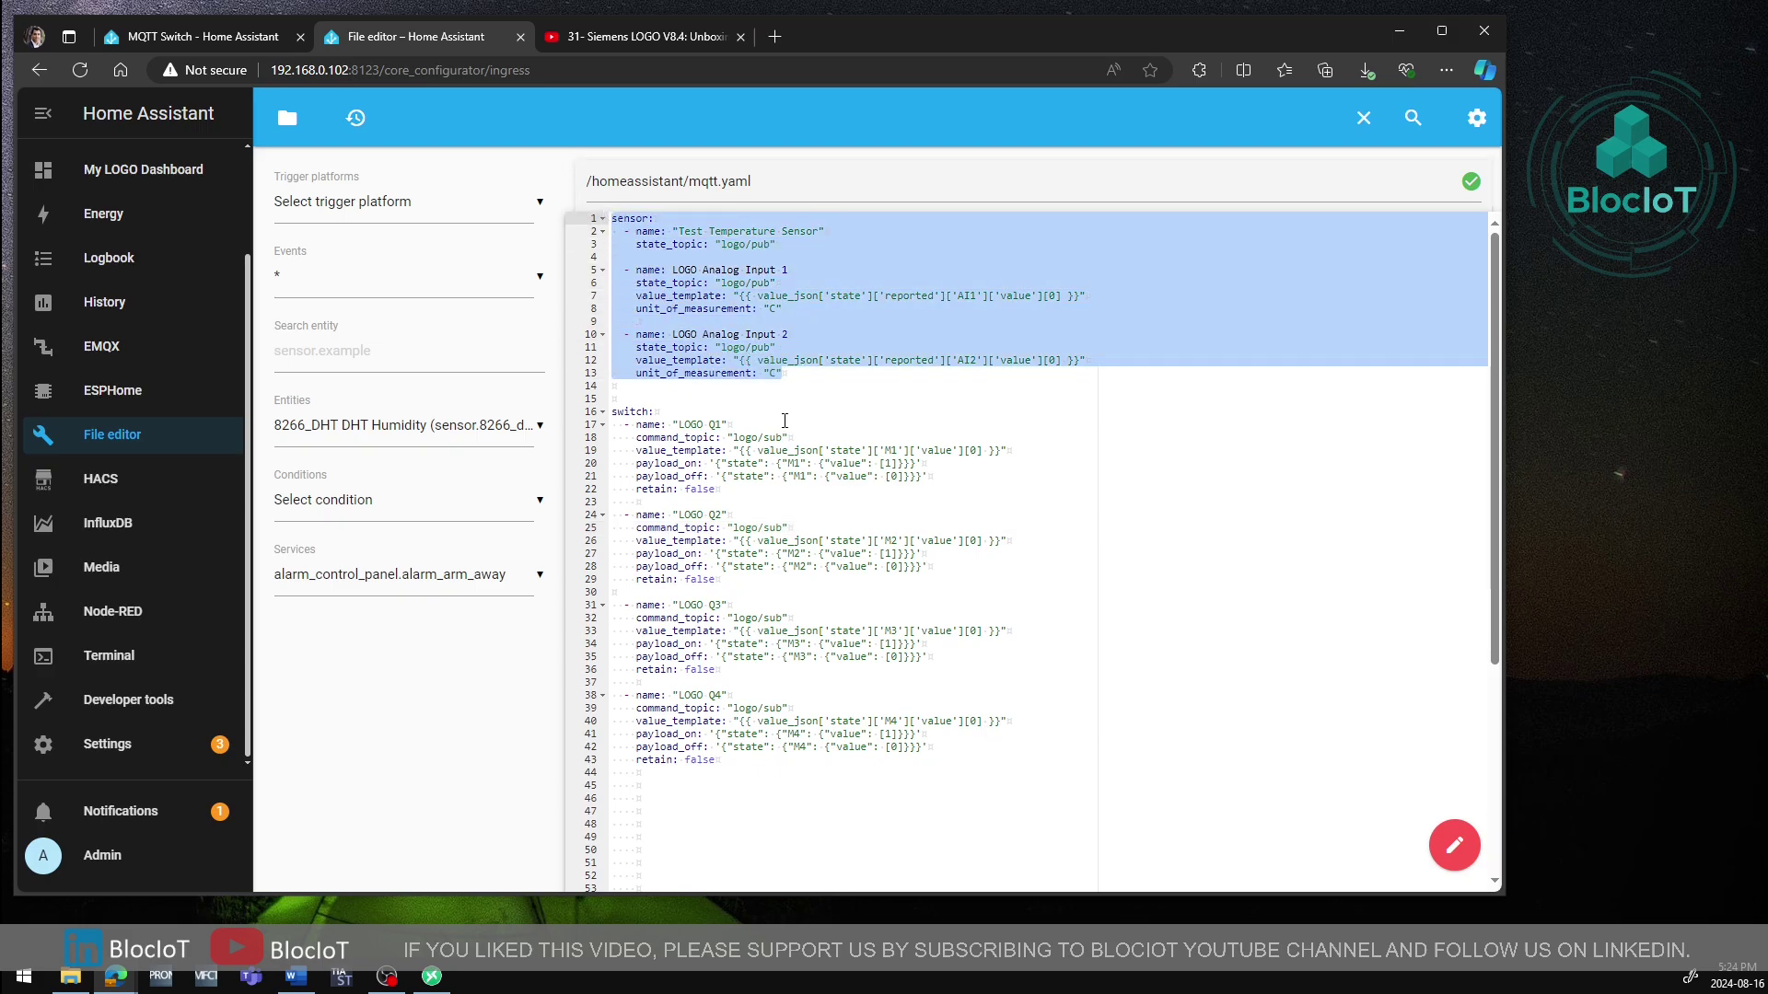
click(829, 417)
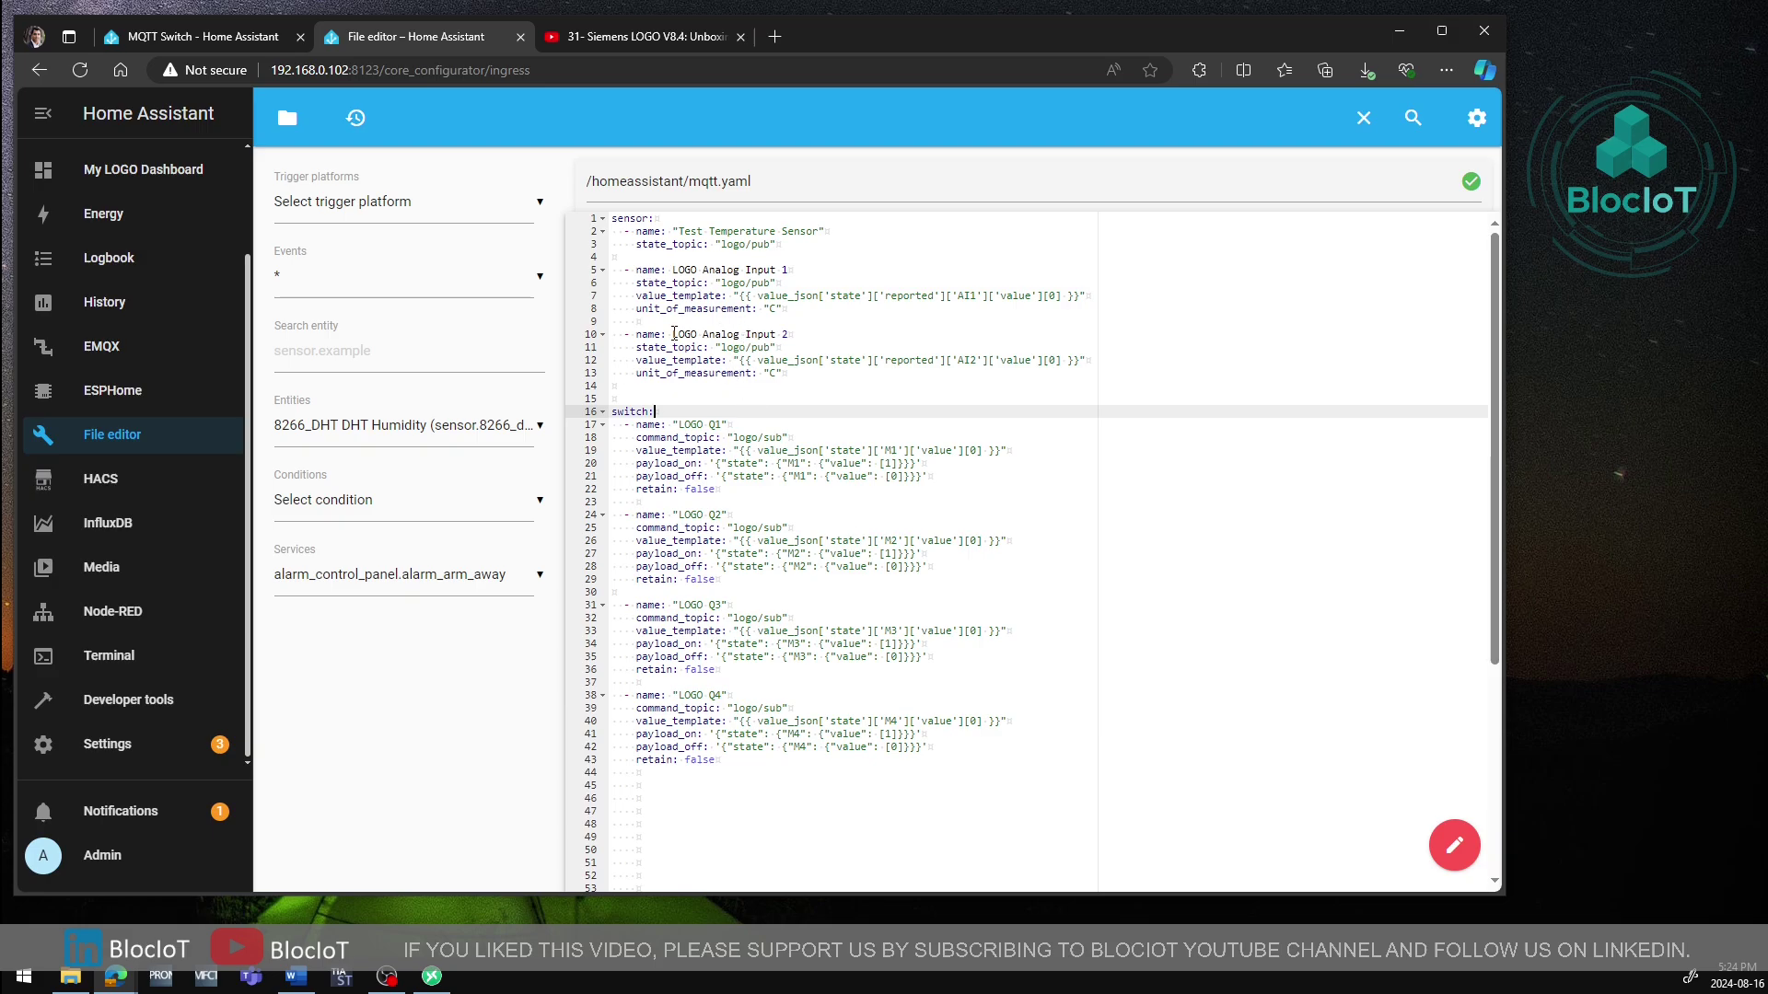
click(203, 36)
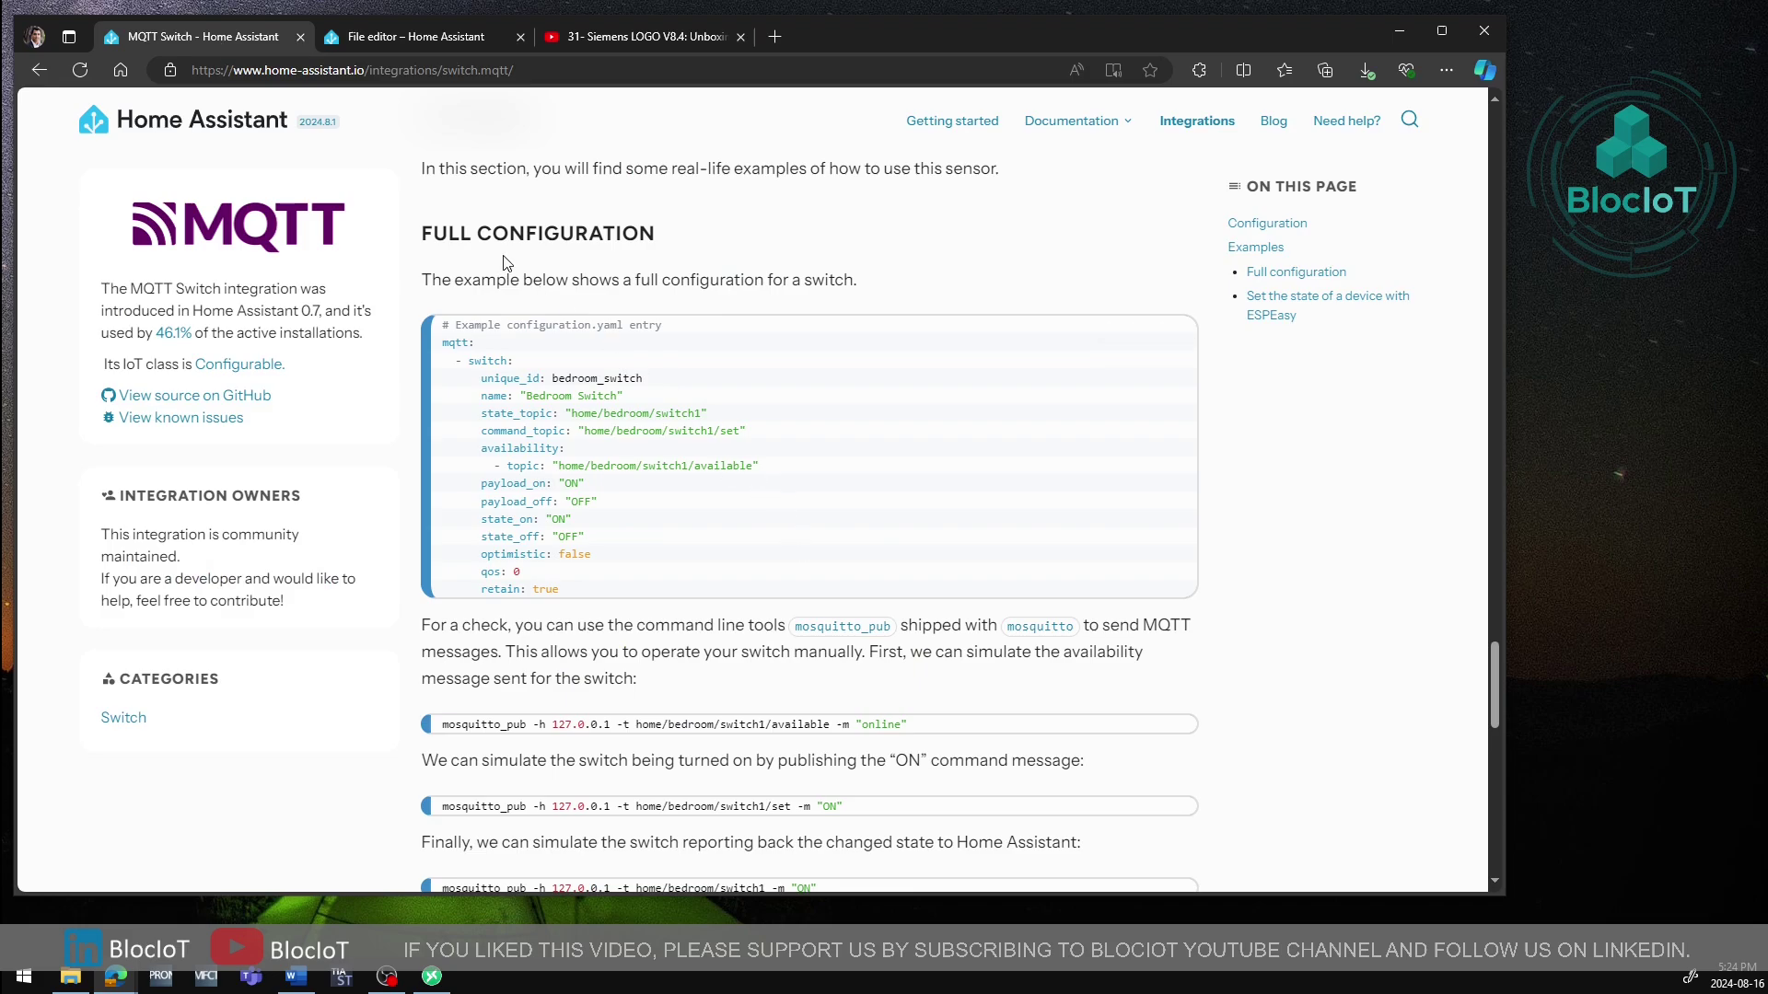
click(401, 35)
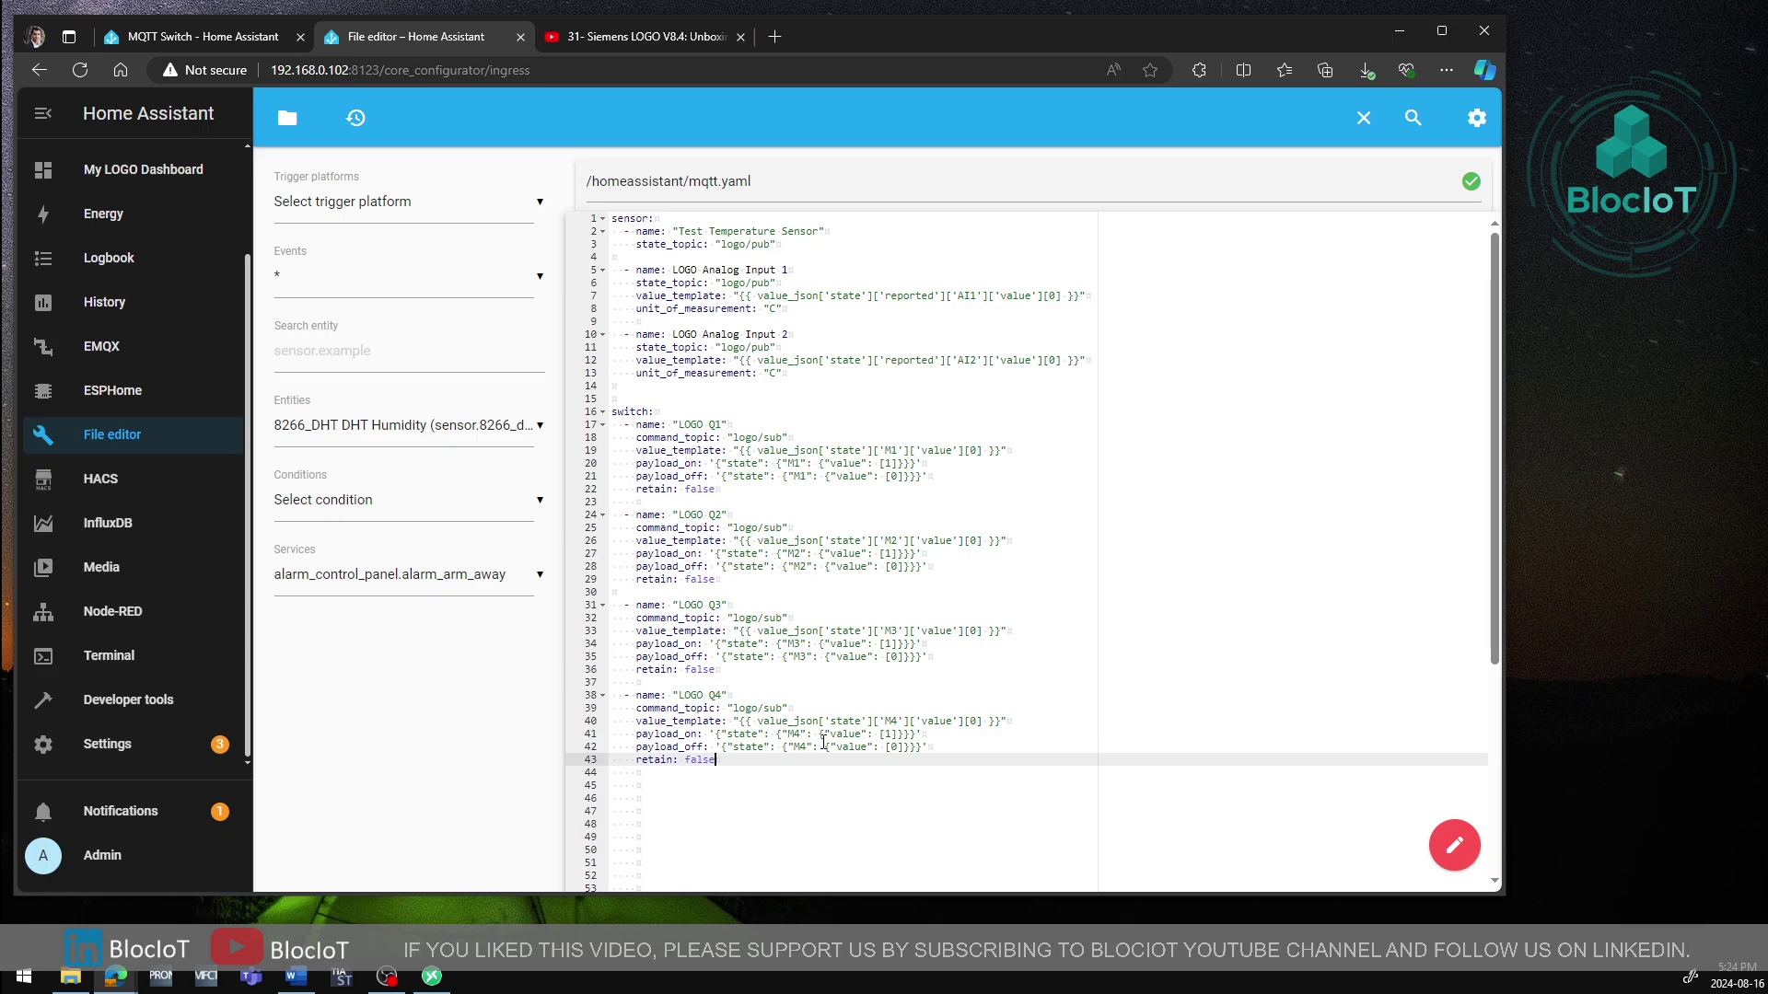
click(727, 493)
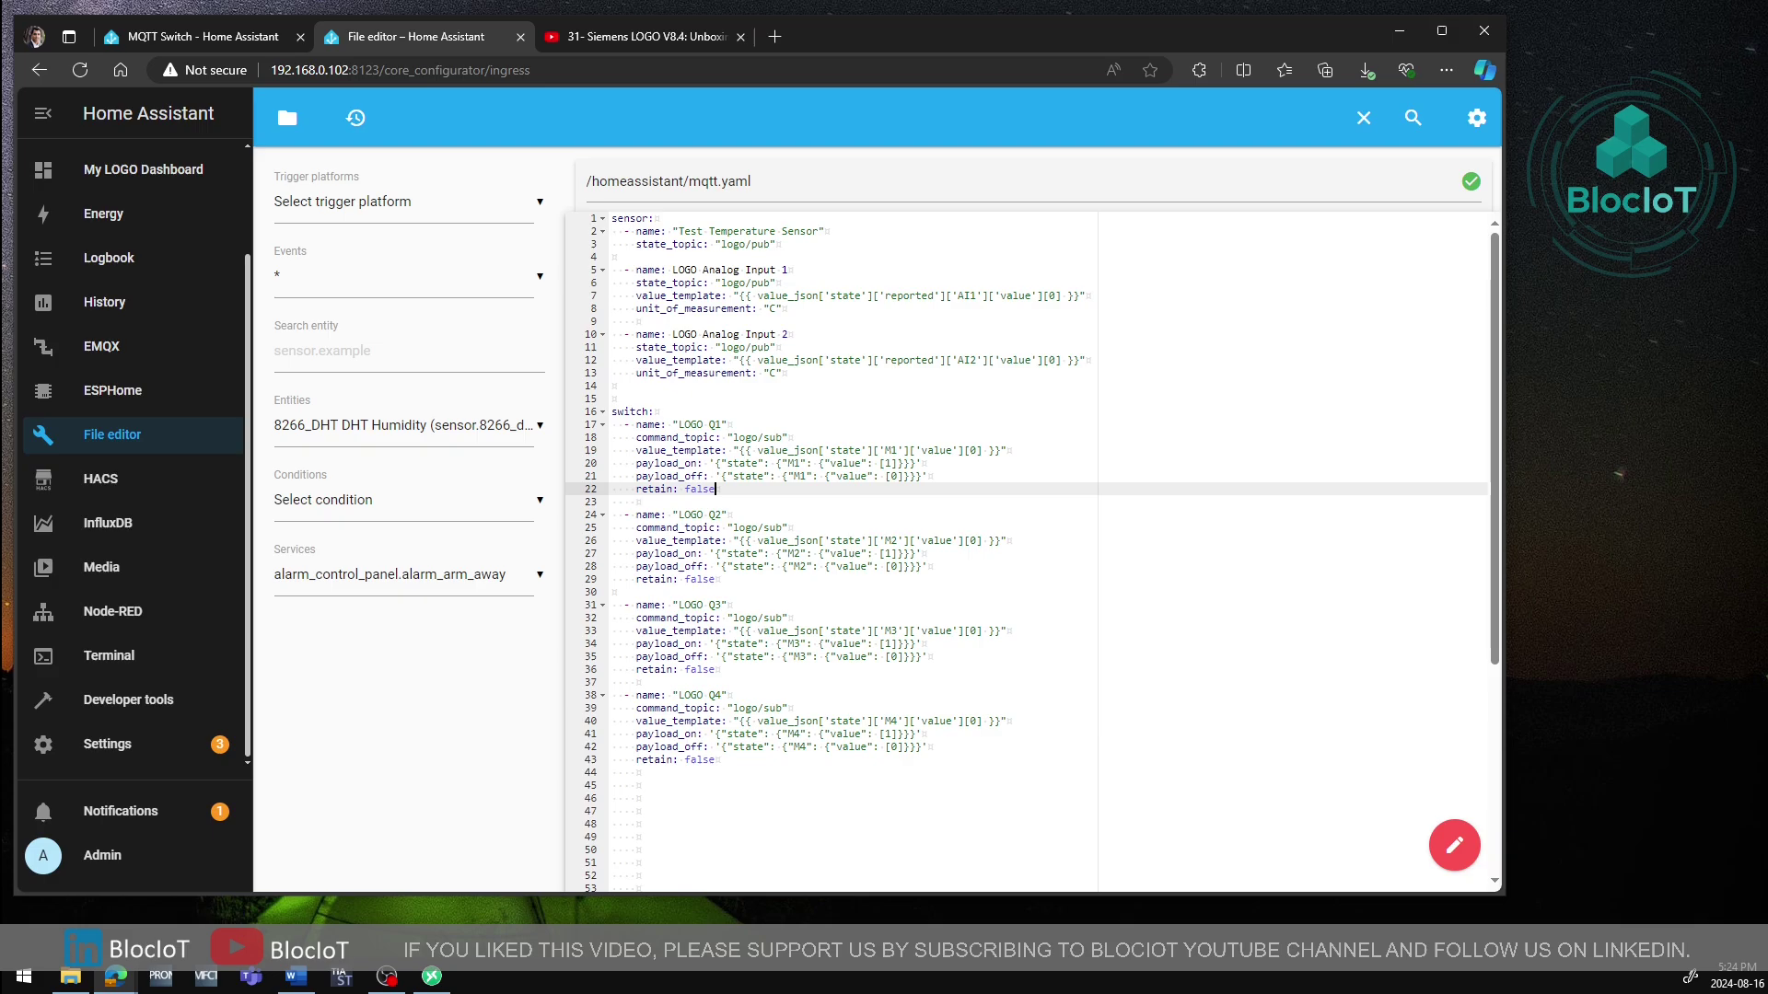
Switch to MQTTX and highlight the full logo/sub JSON payload in the publish editor
key(alt+Tab)
key(Down)
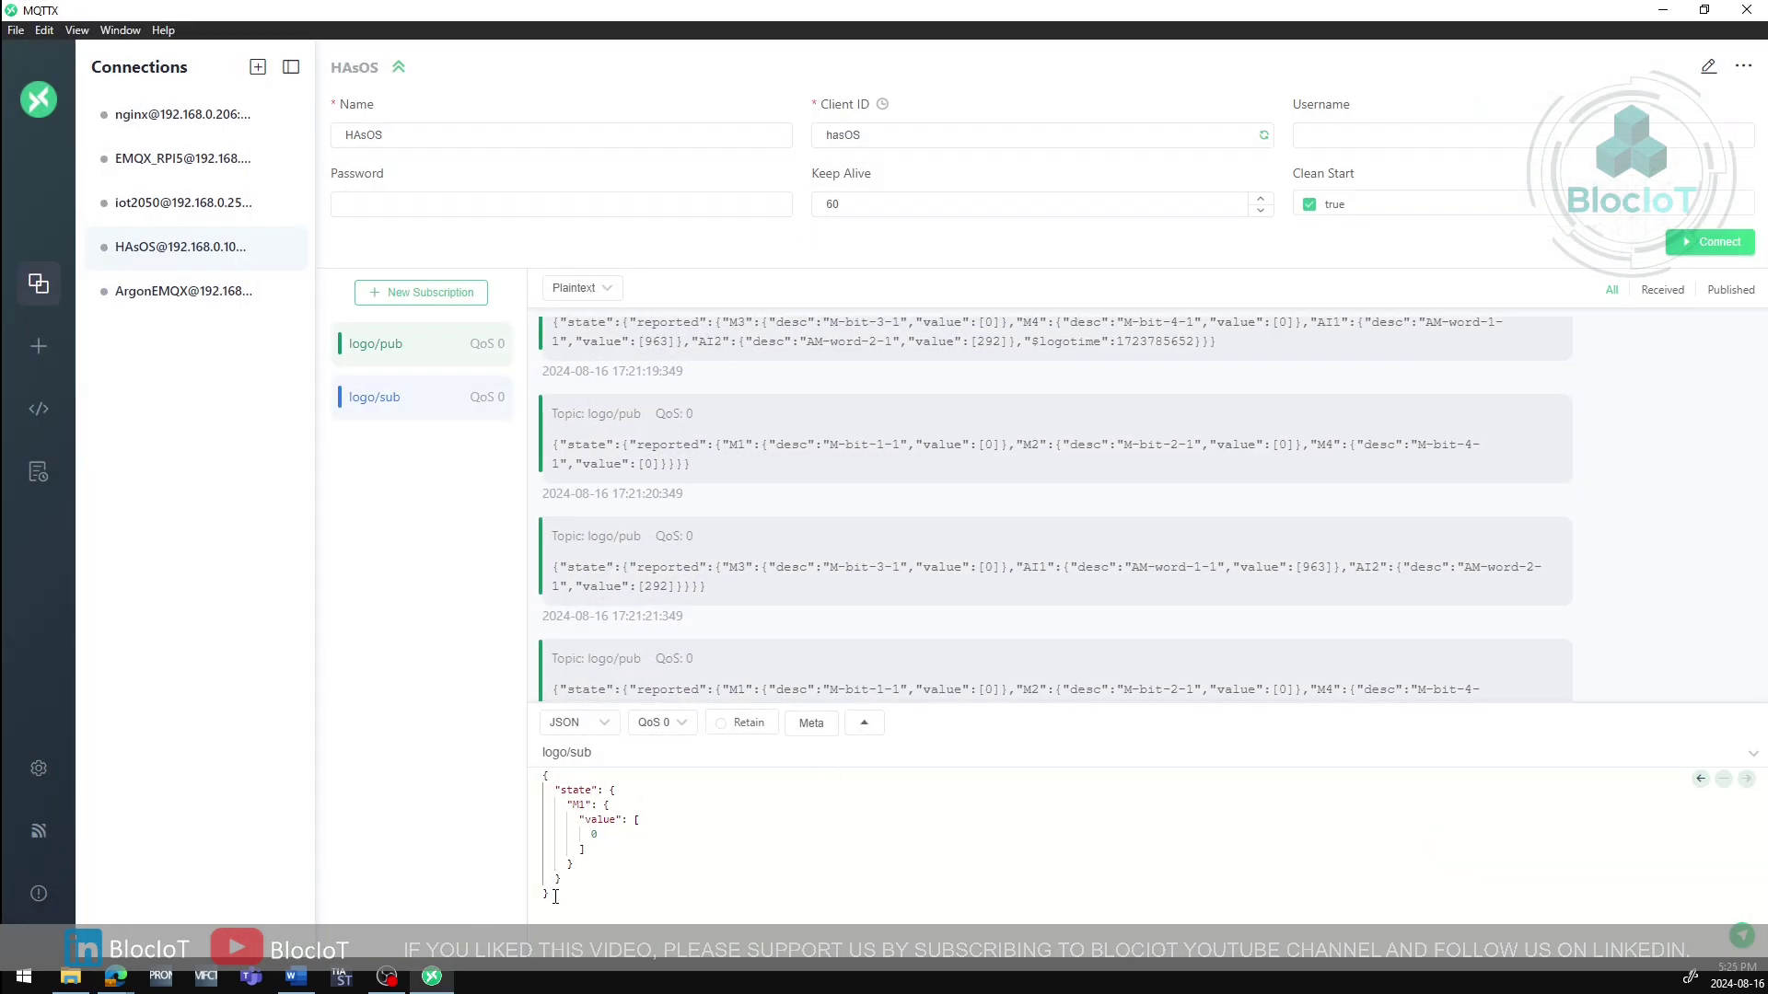
drag(555, 896, 540, 777)
click(641, 865)
Return to mqtt.yaml and review the switch heading, LOGO Q4 name and LOGO Q1 command_topic
click(1660, 18)
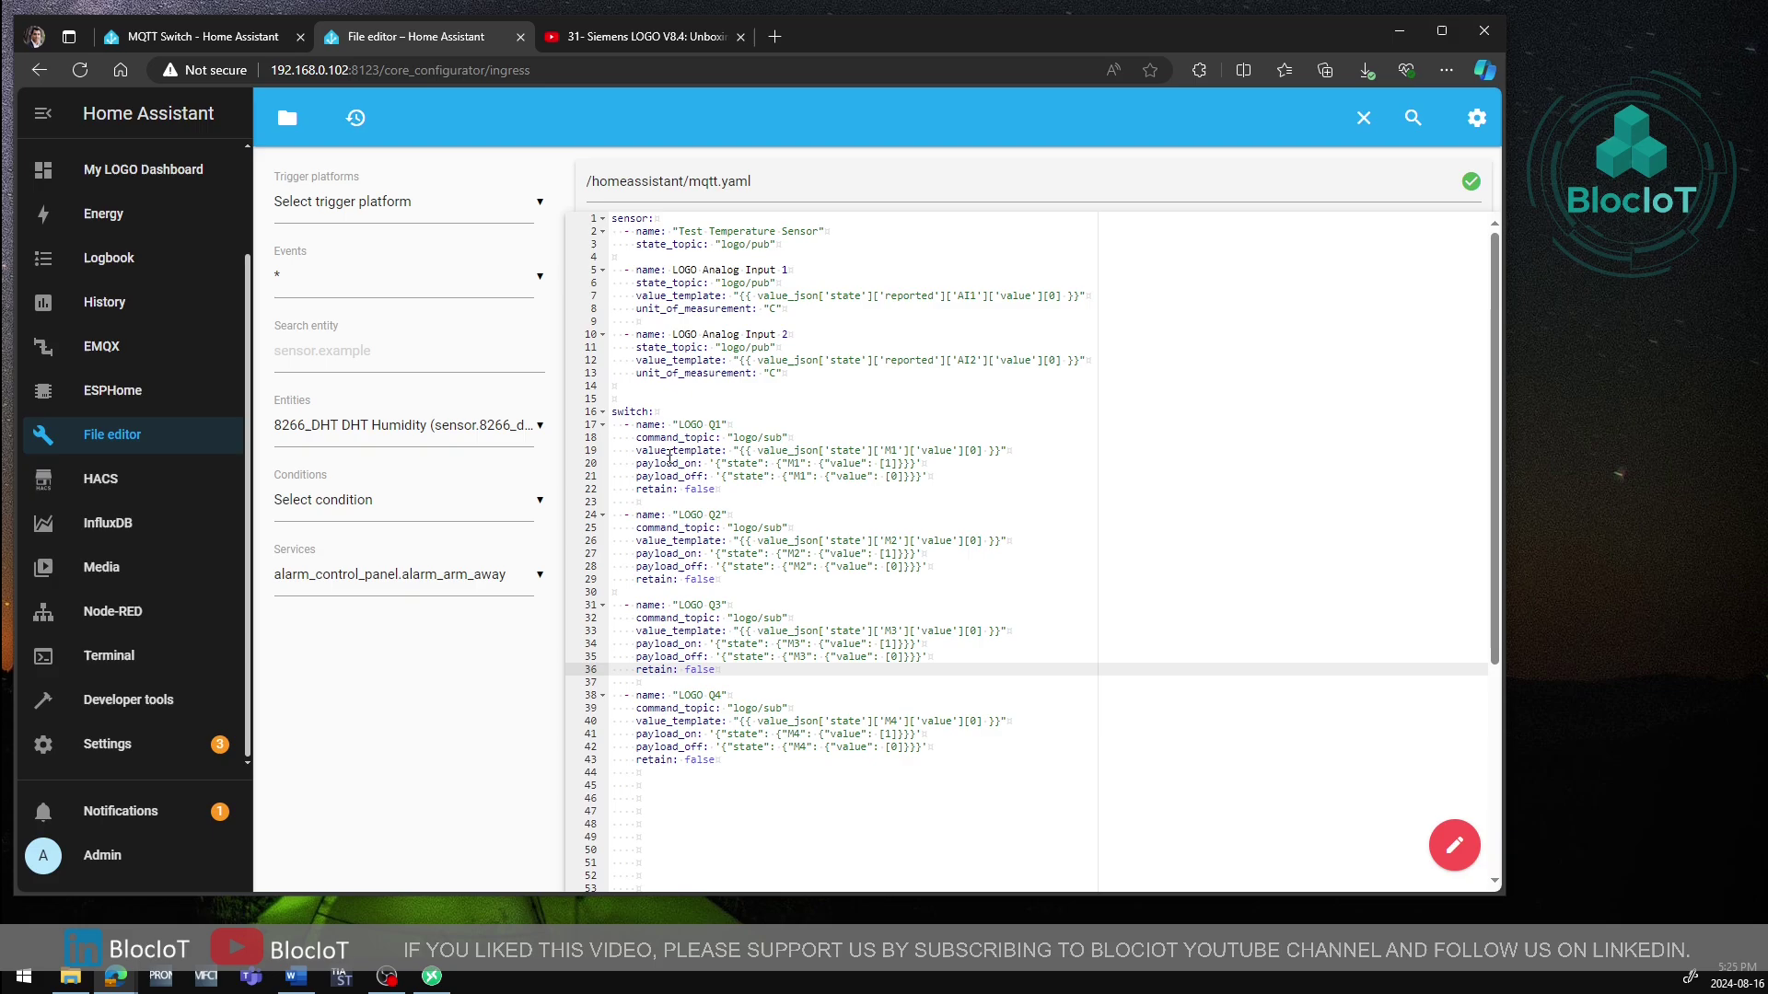
drag(656, 412, 608, 419)
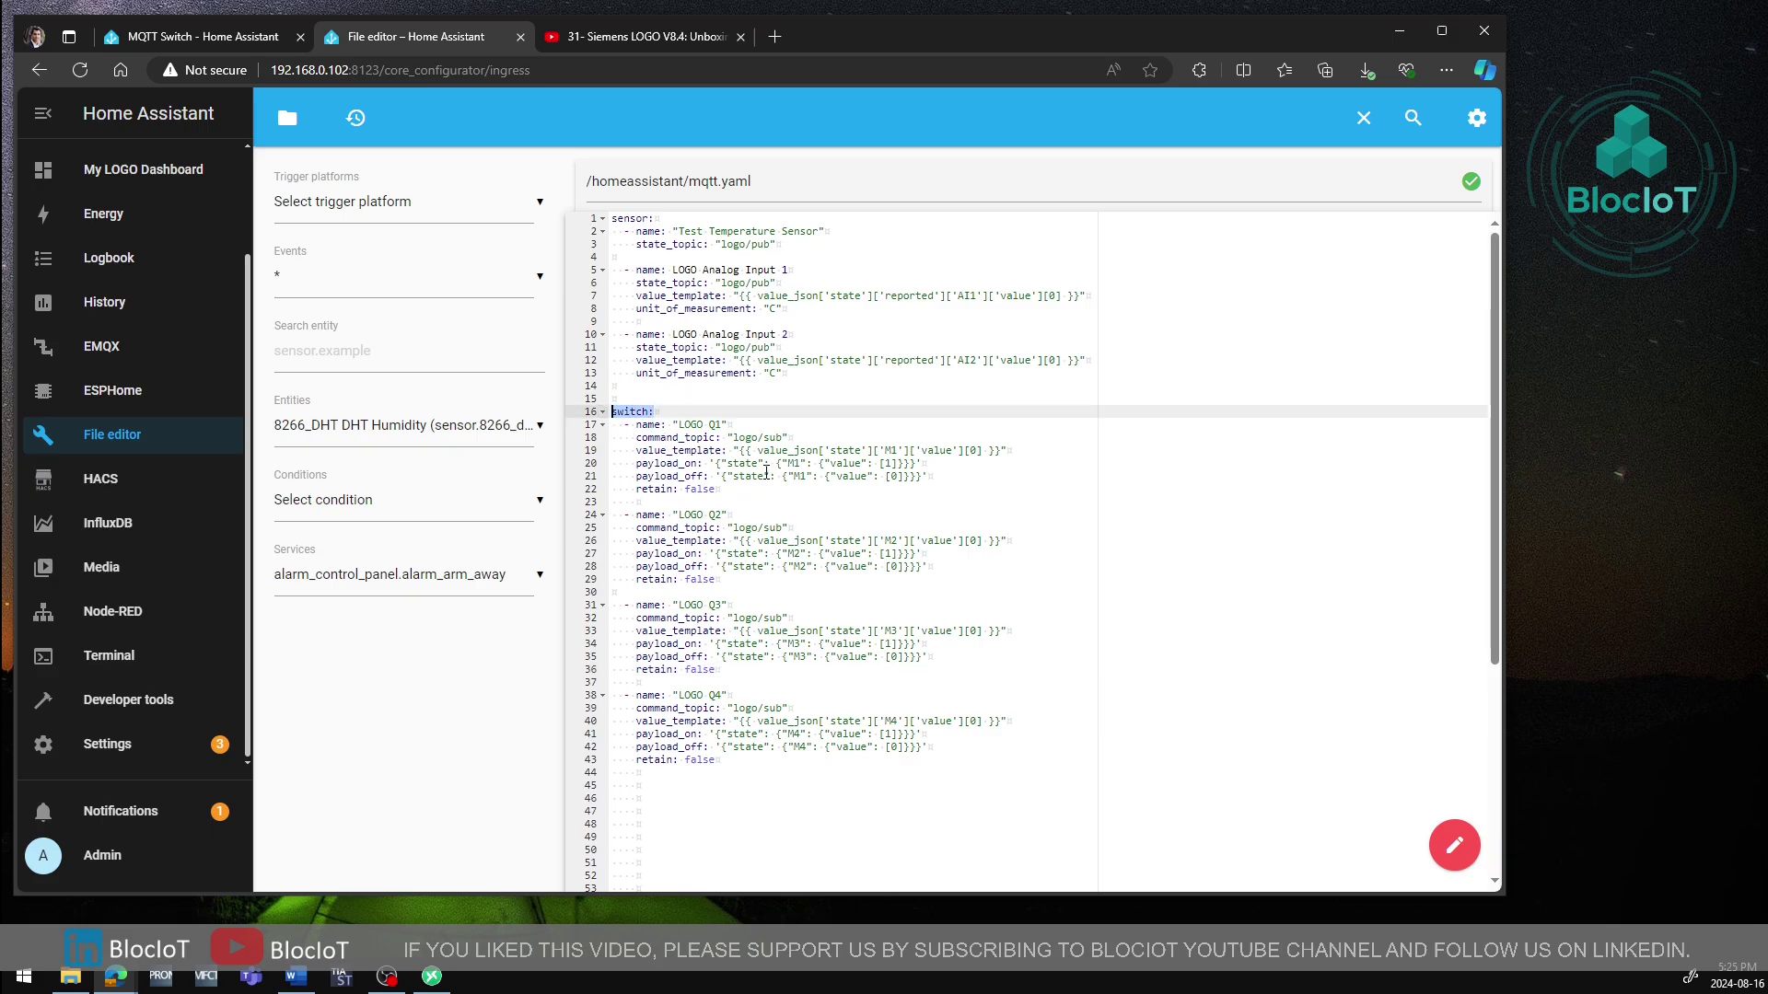
click(779, 489)
drag(645, 424, 727, 425)
drag(678, 695, 727, 696)
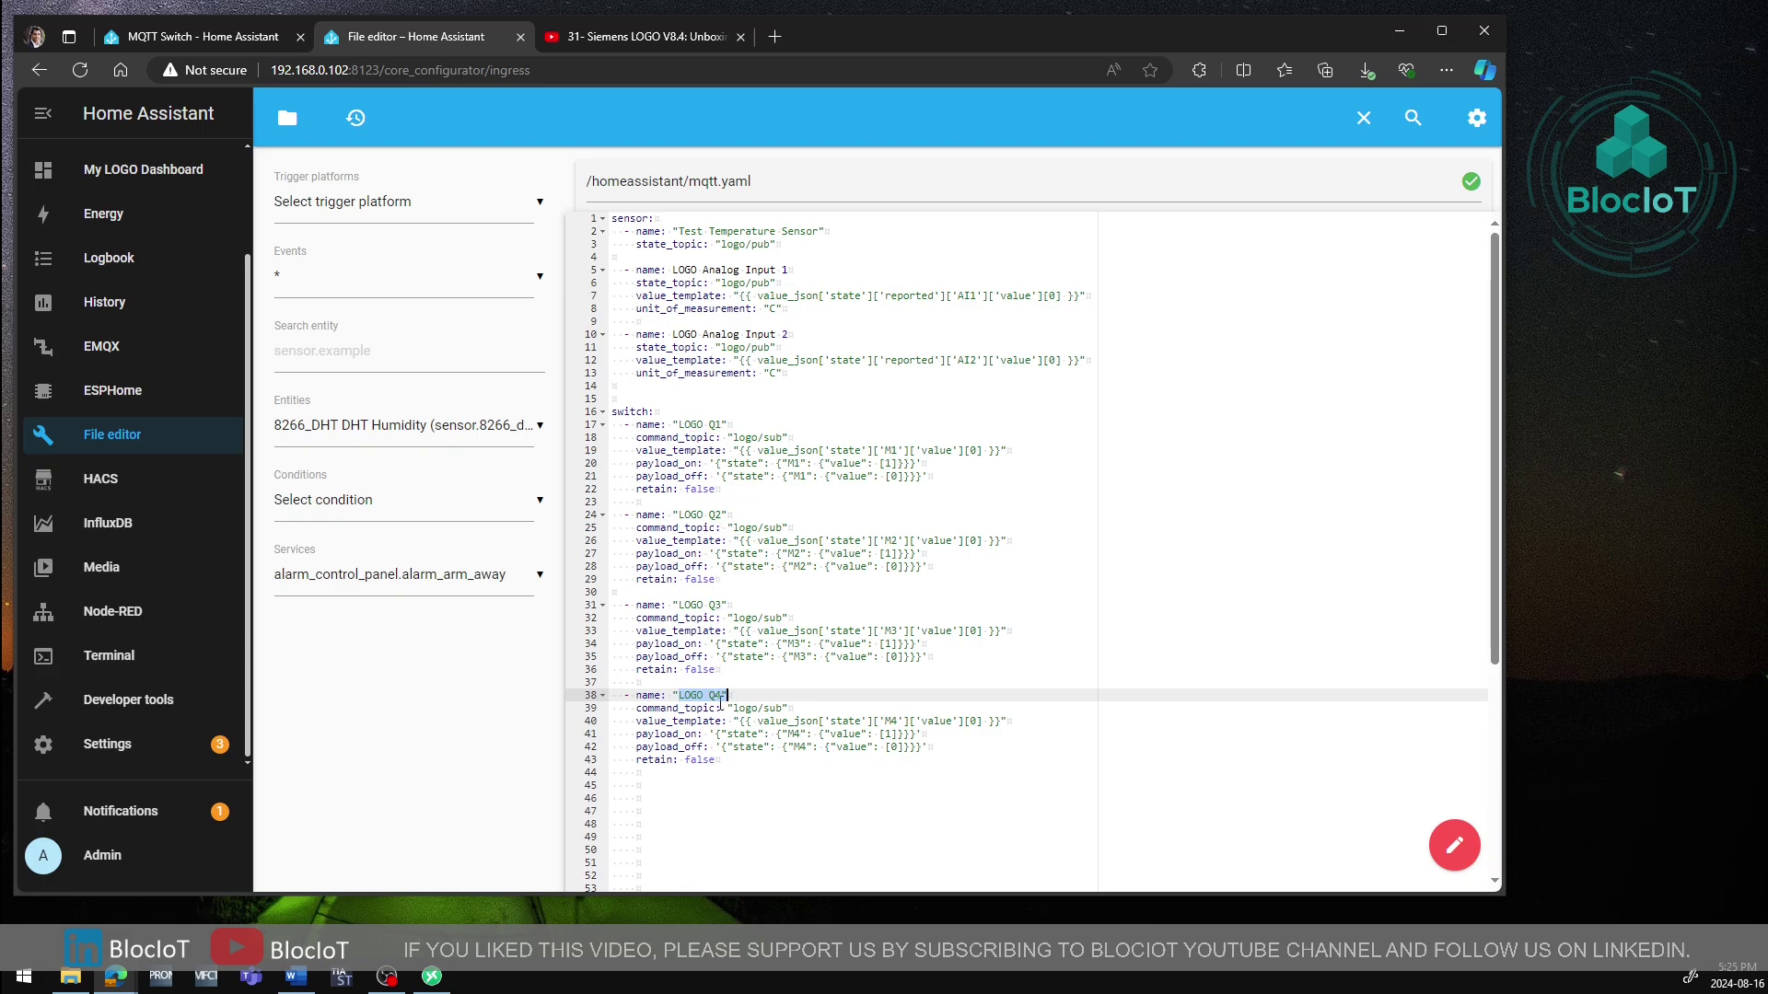
click(742, 476)
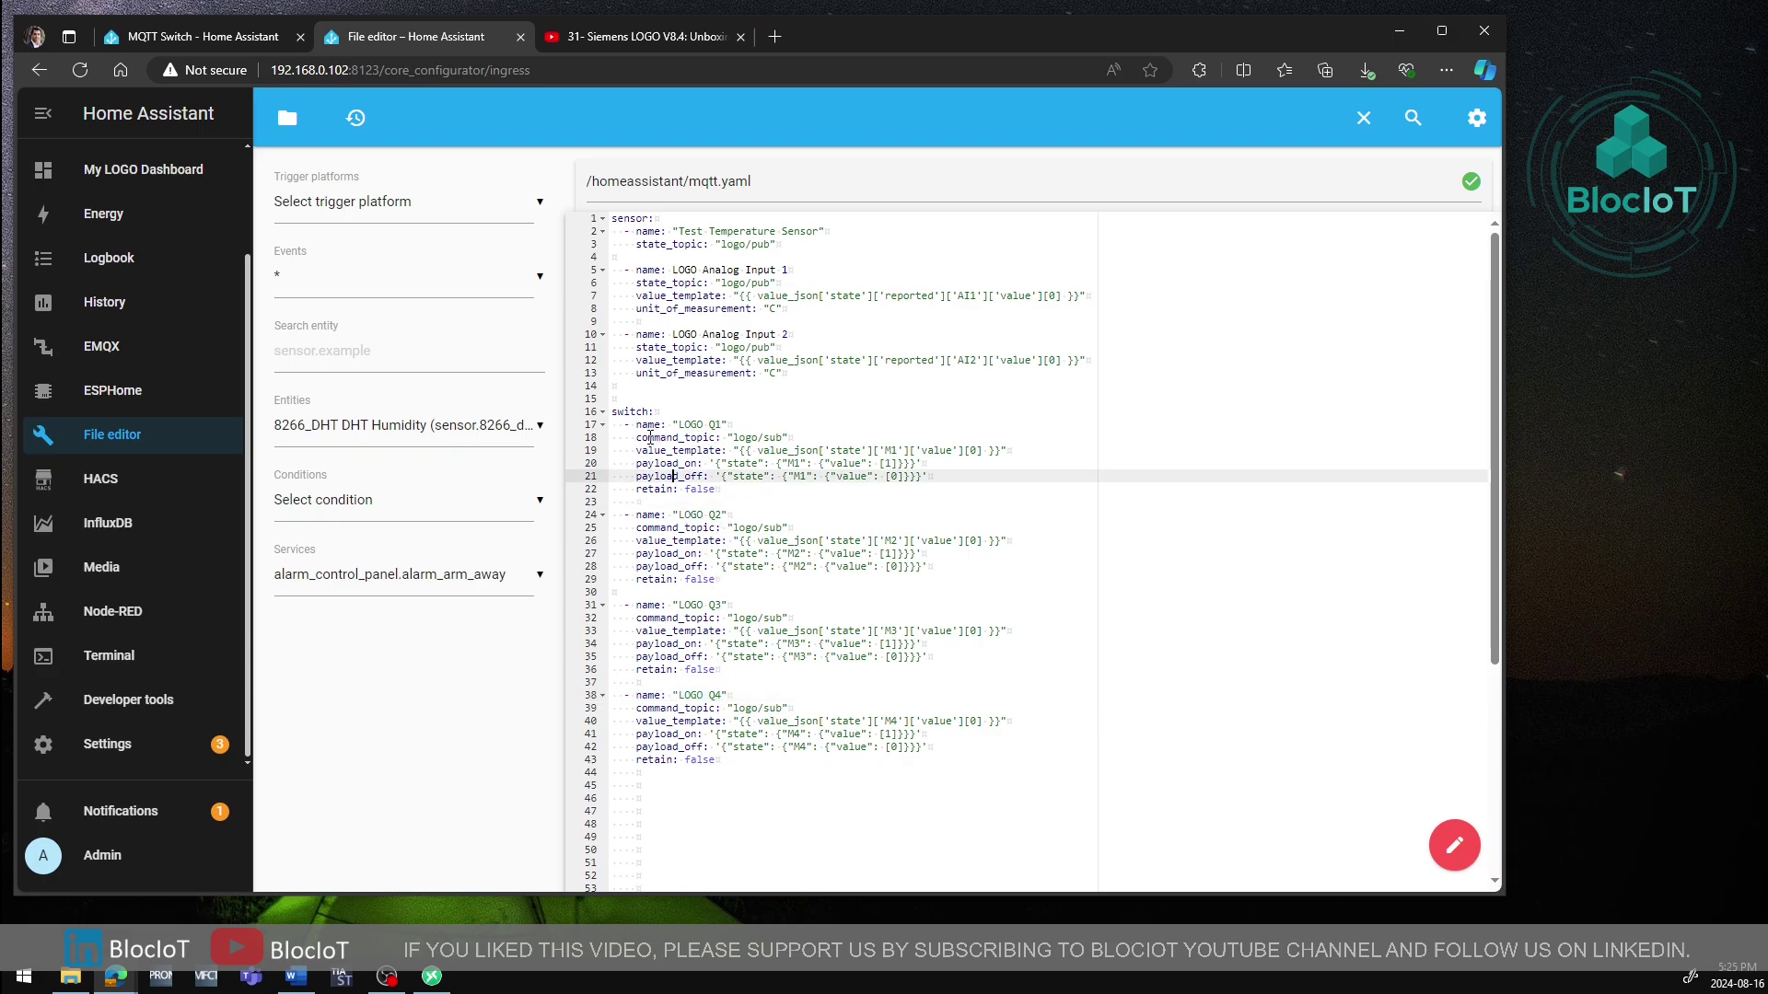
drag(636, 437, 785, 440)
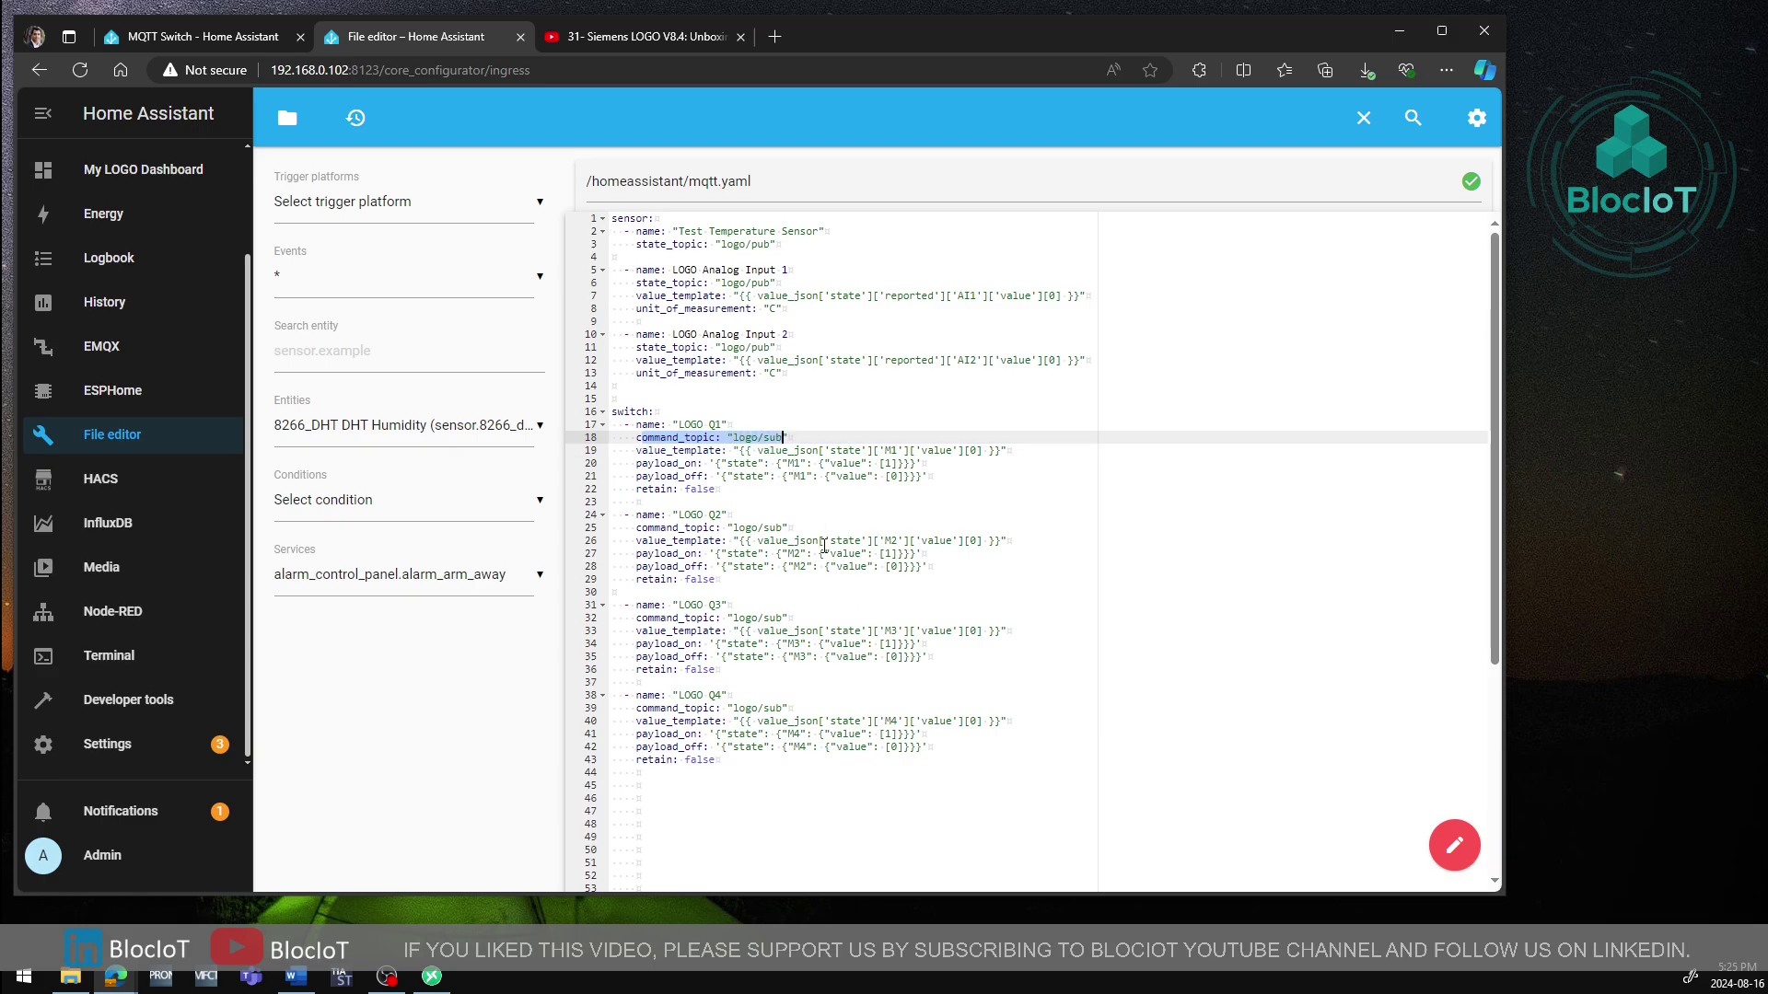
click(886, 485)
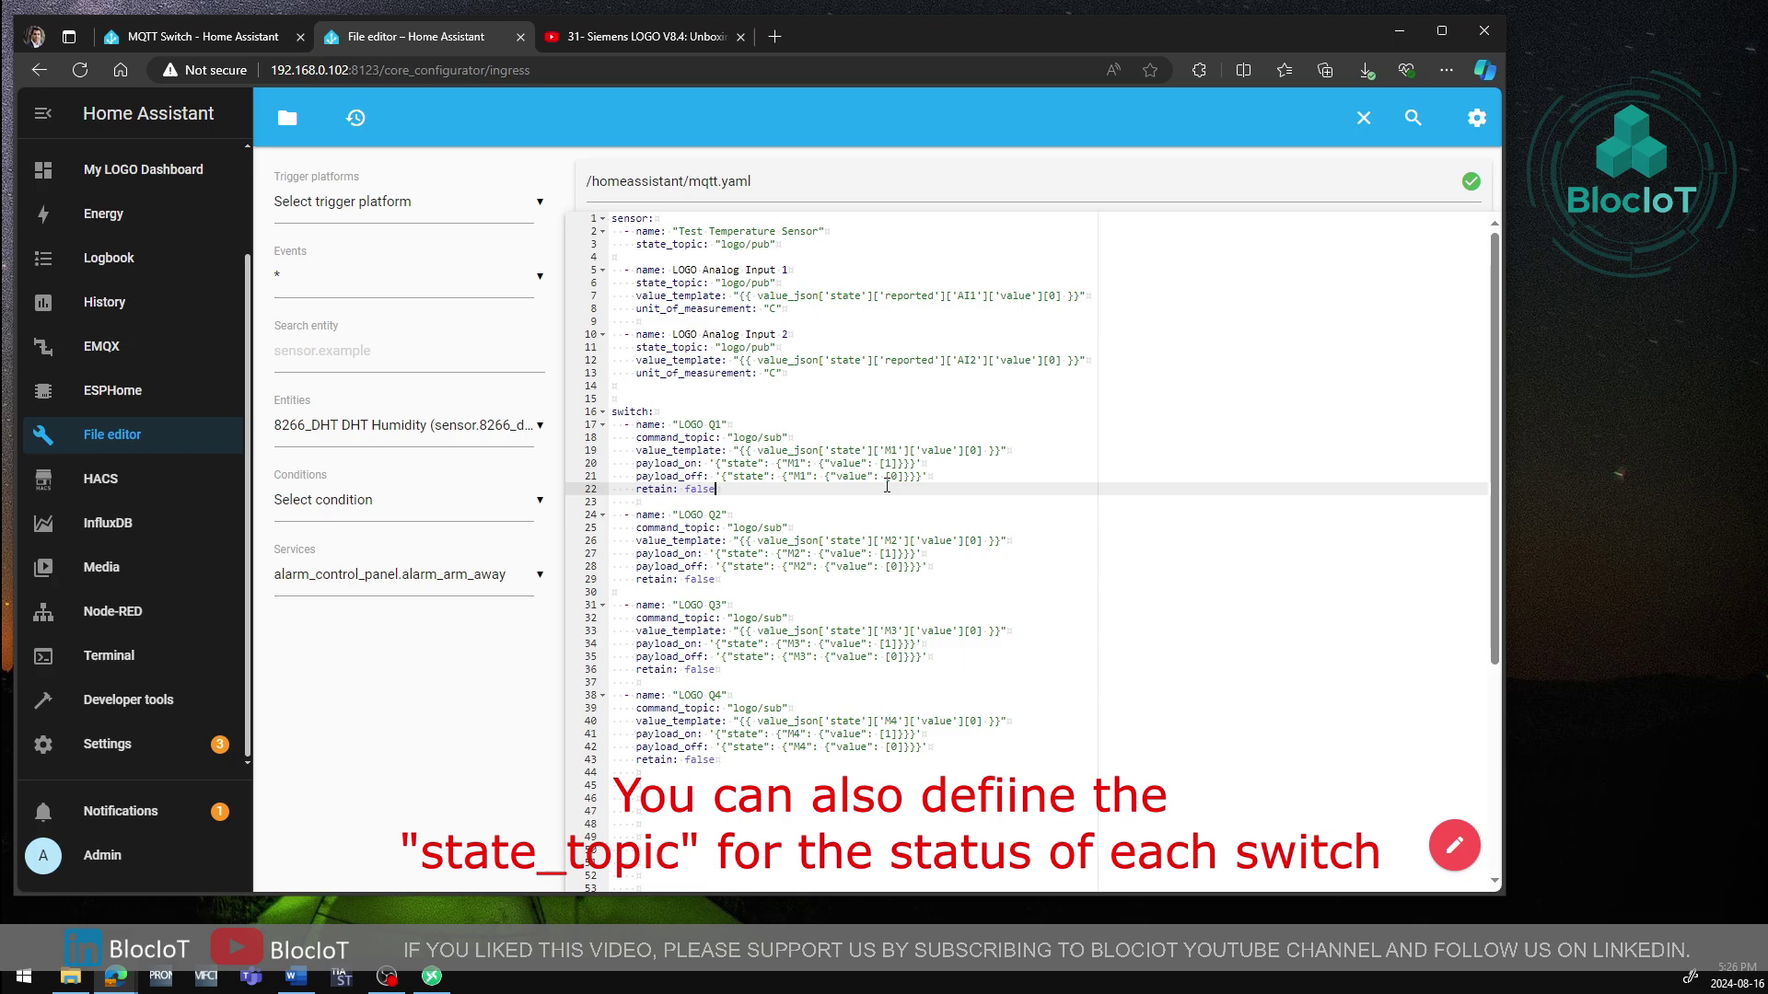
Inspect the LOGO Q1 payload_on JSON string and the logo/sub topic on line 18
key(Up)
key(Up)
key(Home)
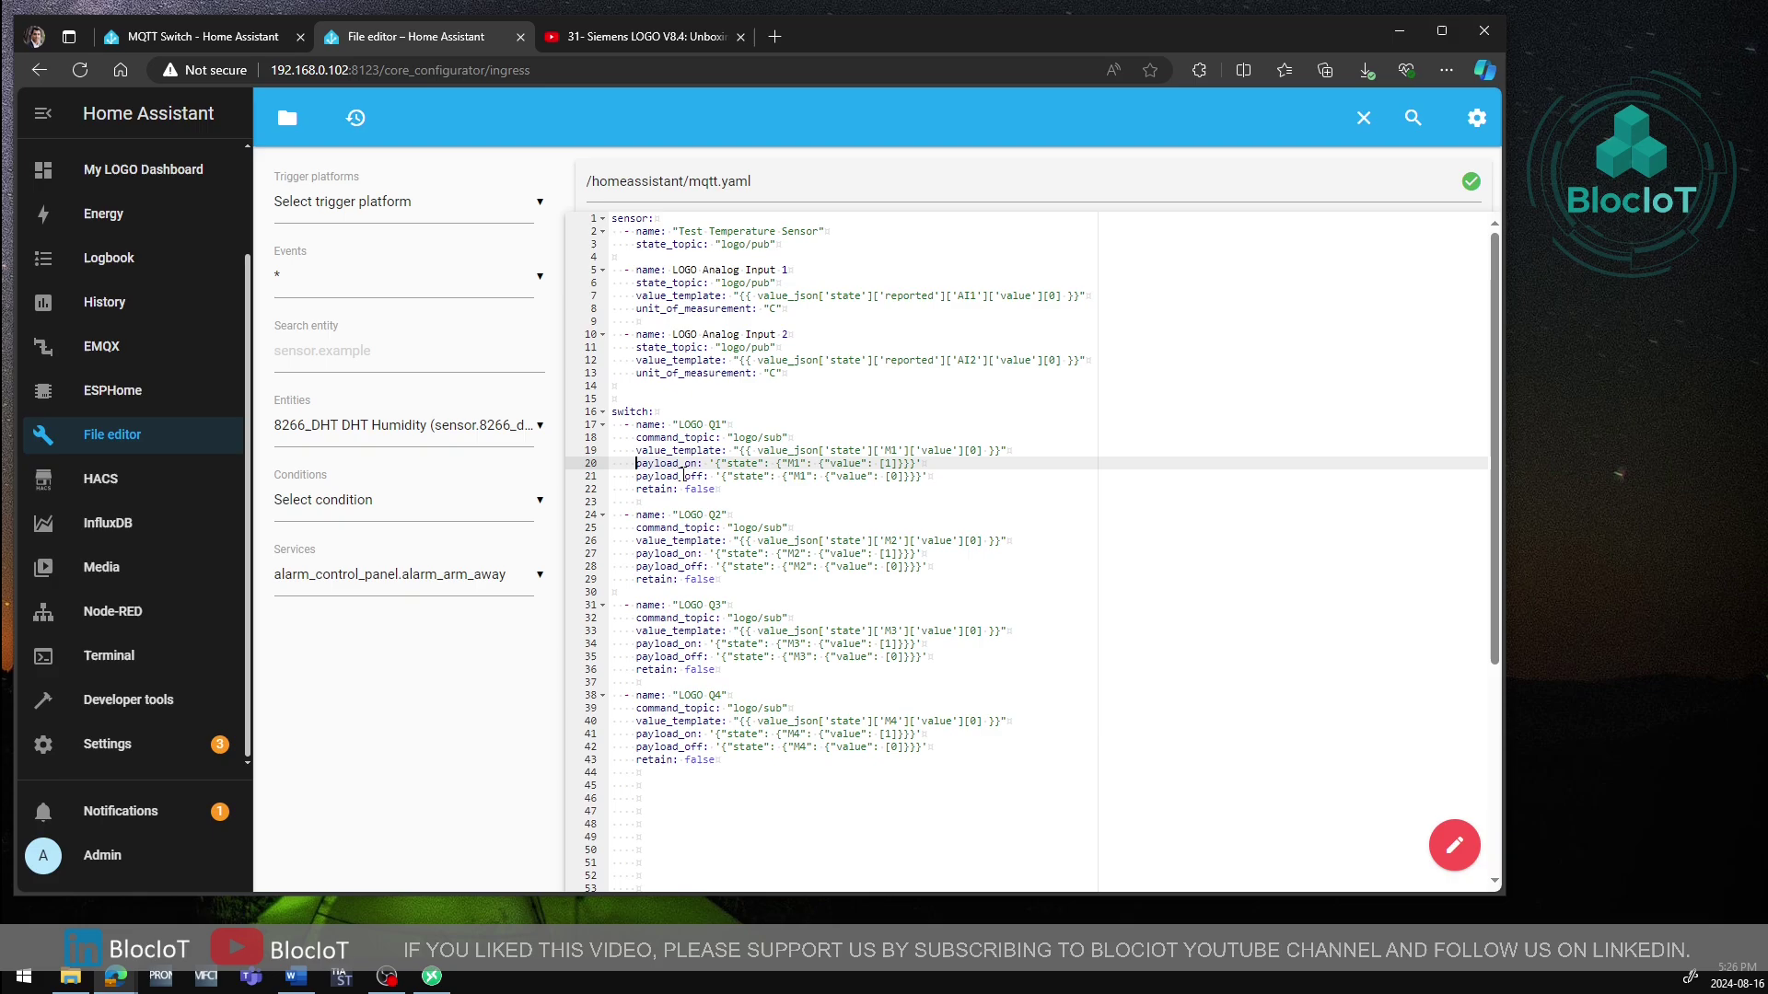
key(Down)
key(Down)
key(End)
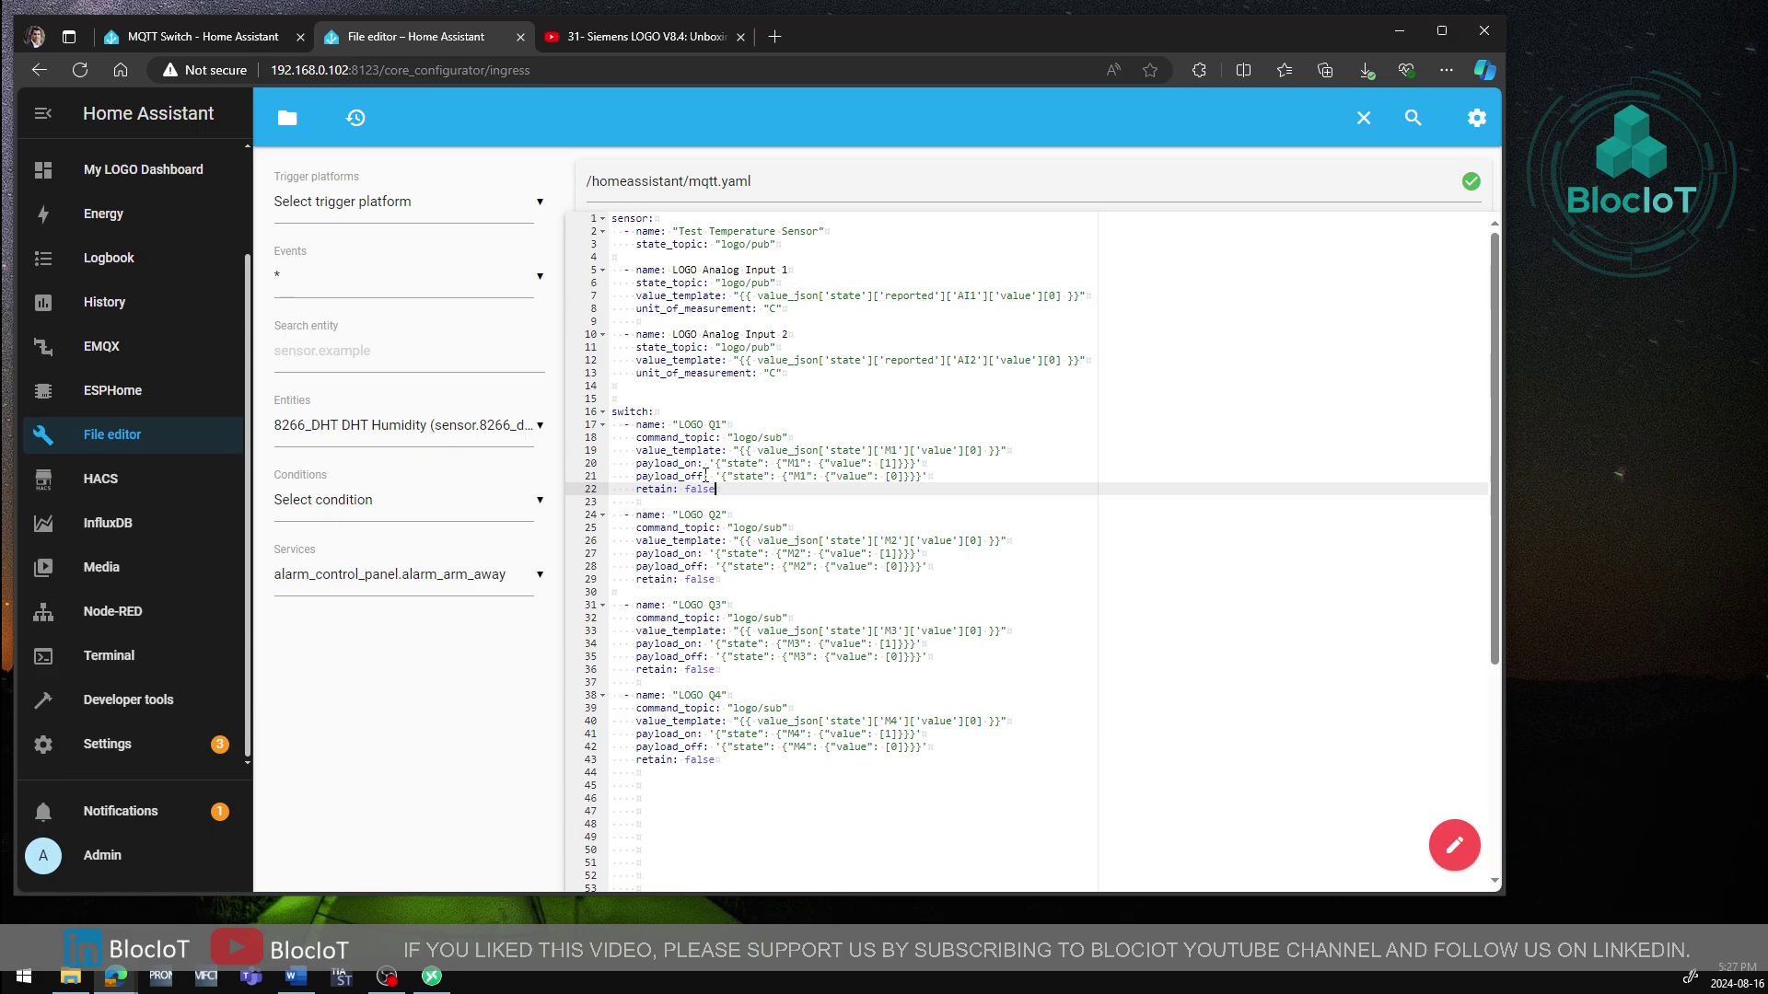
drag(710, 463, 923, 463)
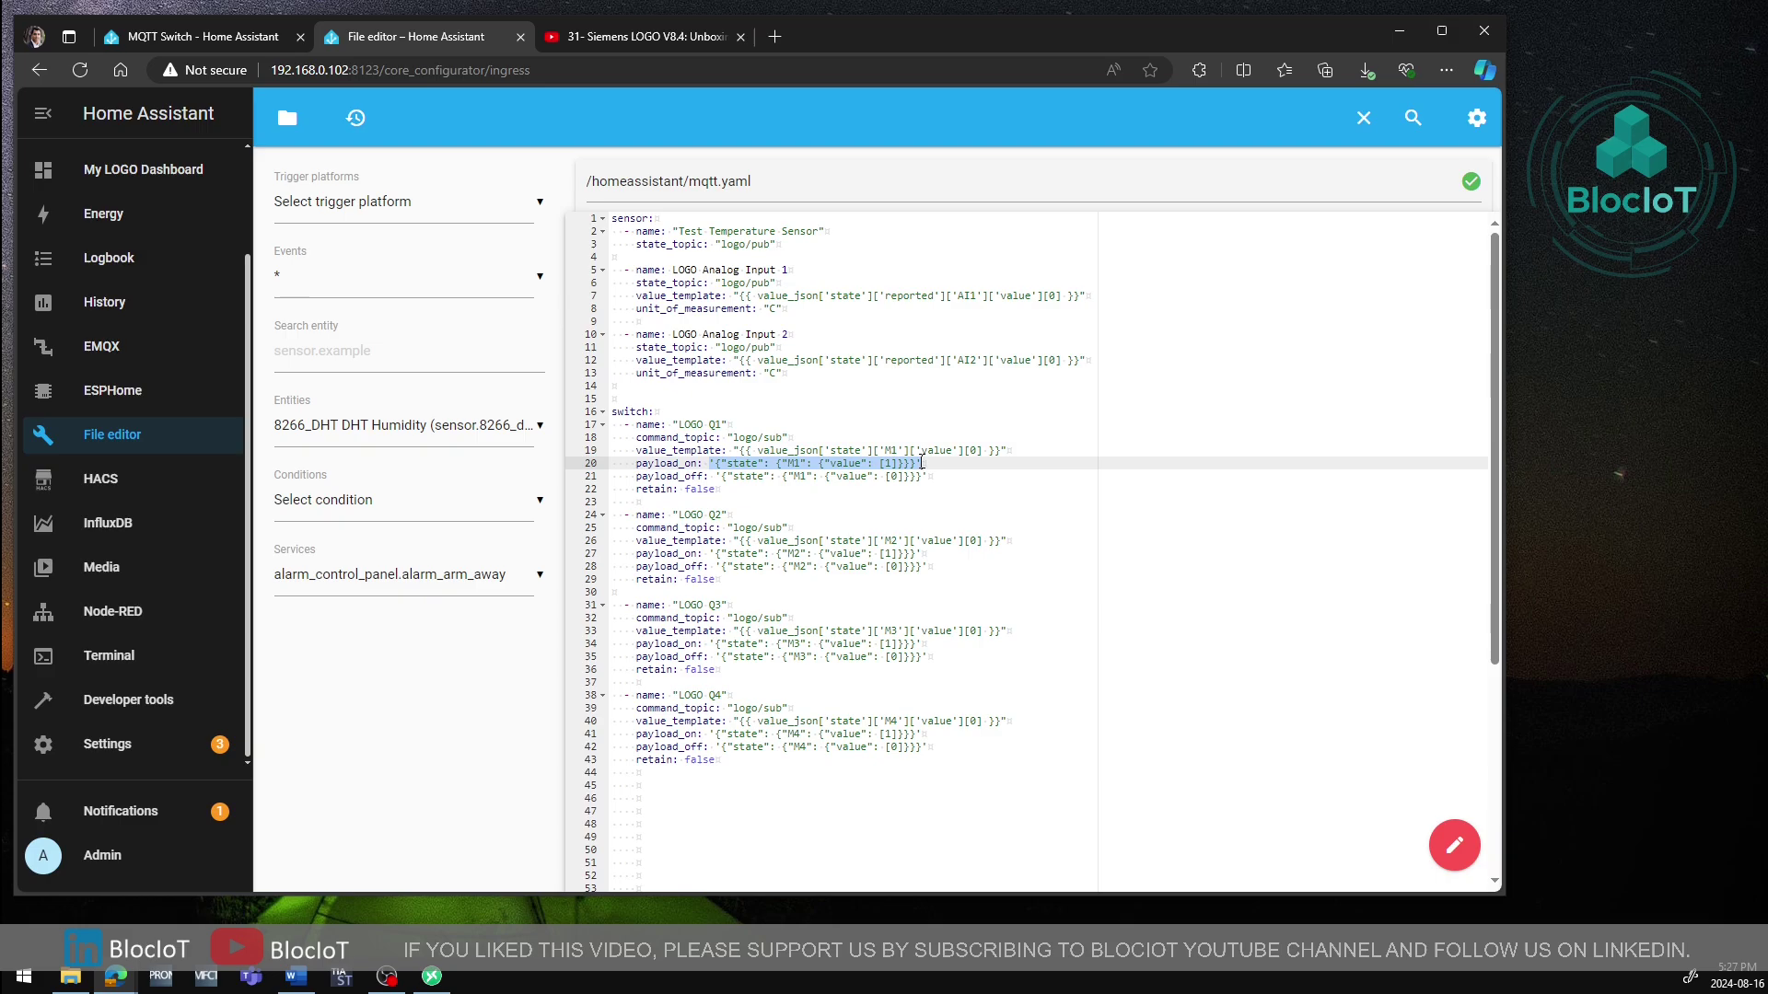
drag(734, 438, 789, 438)
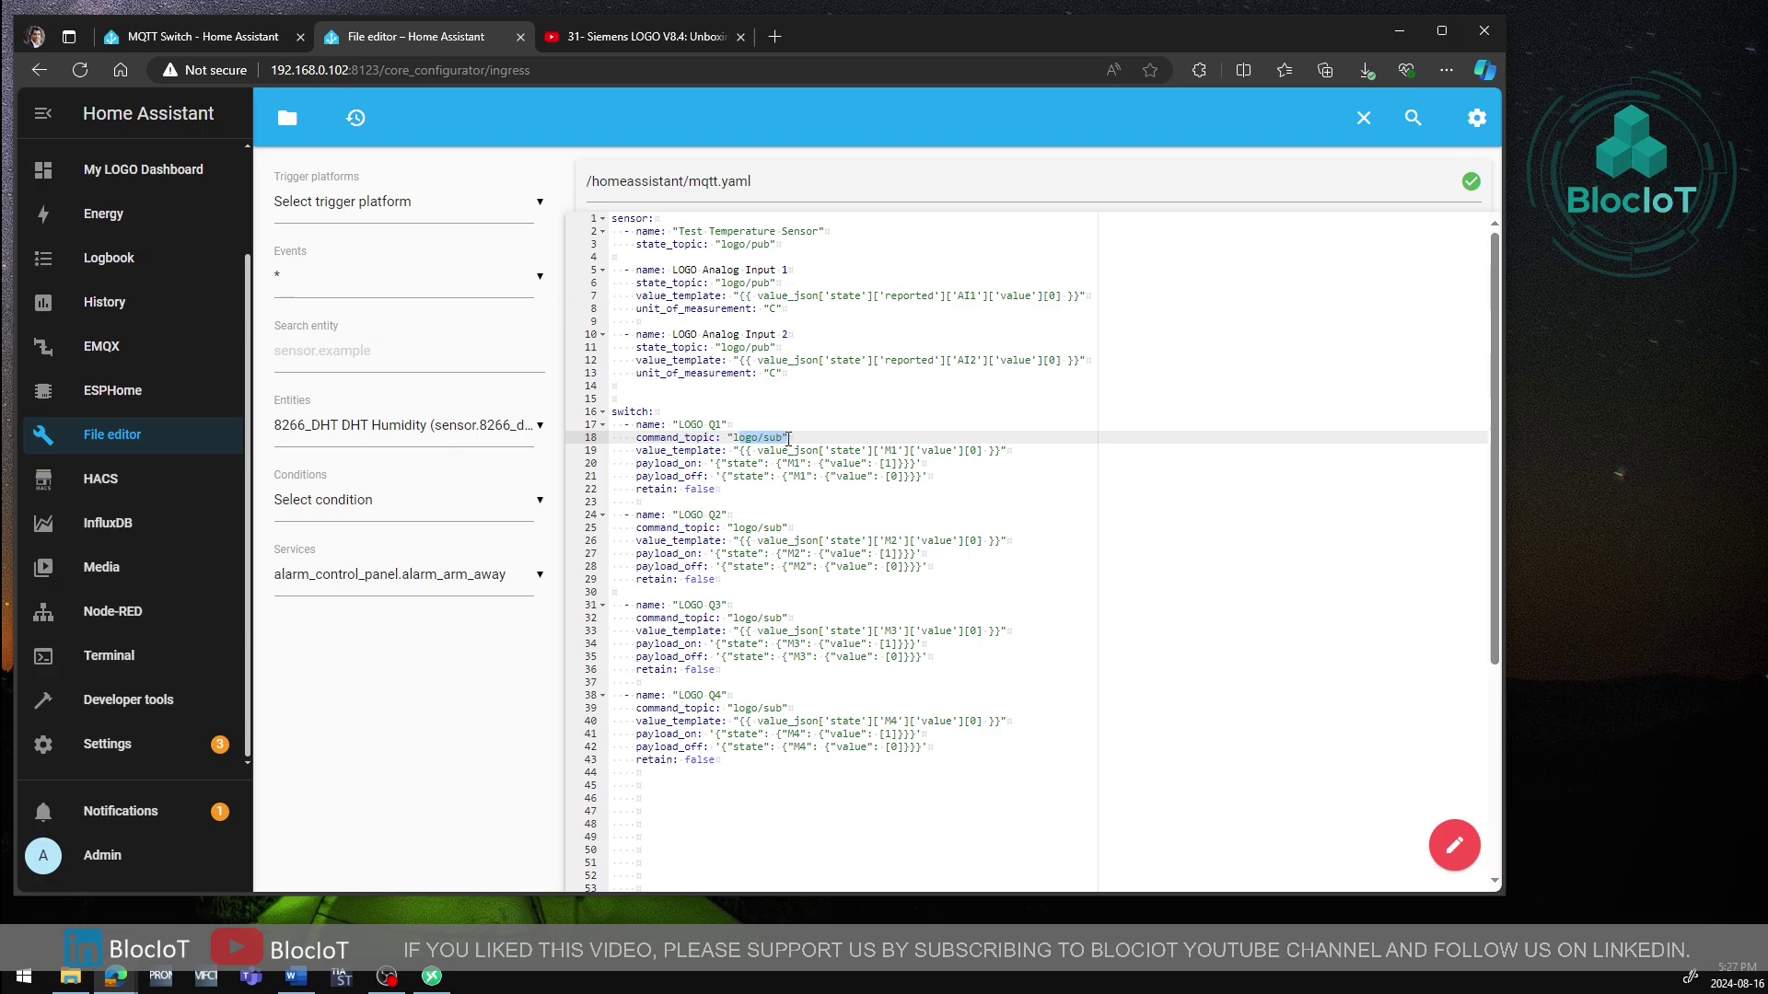
click(739, 477)
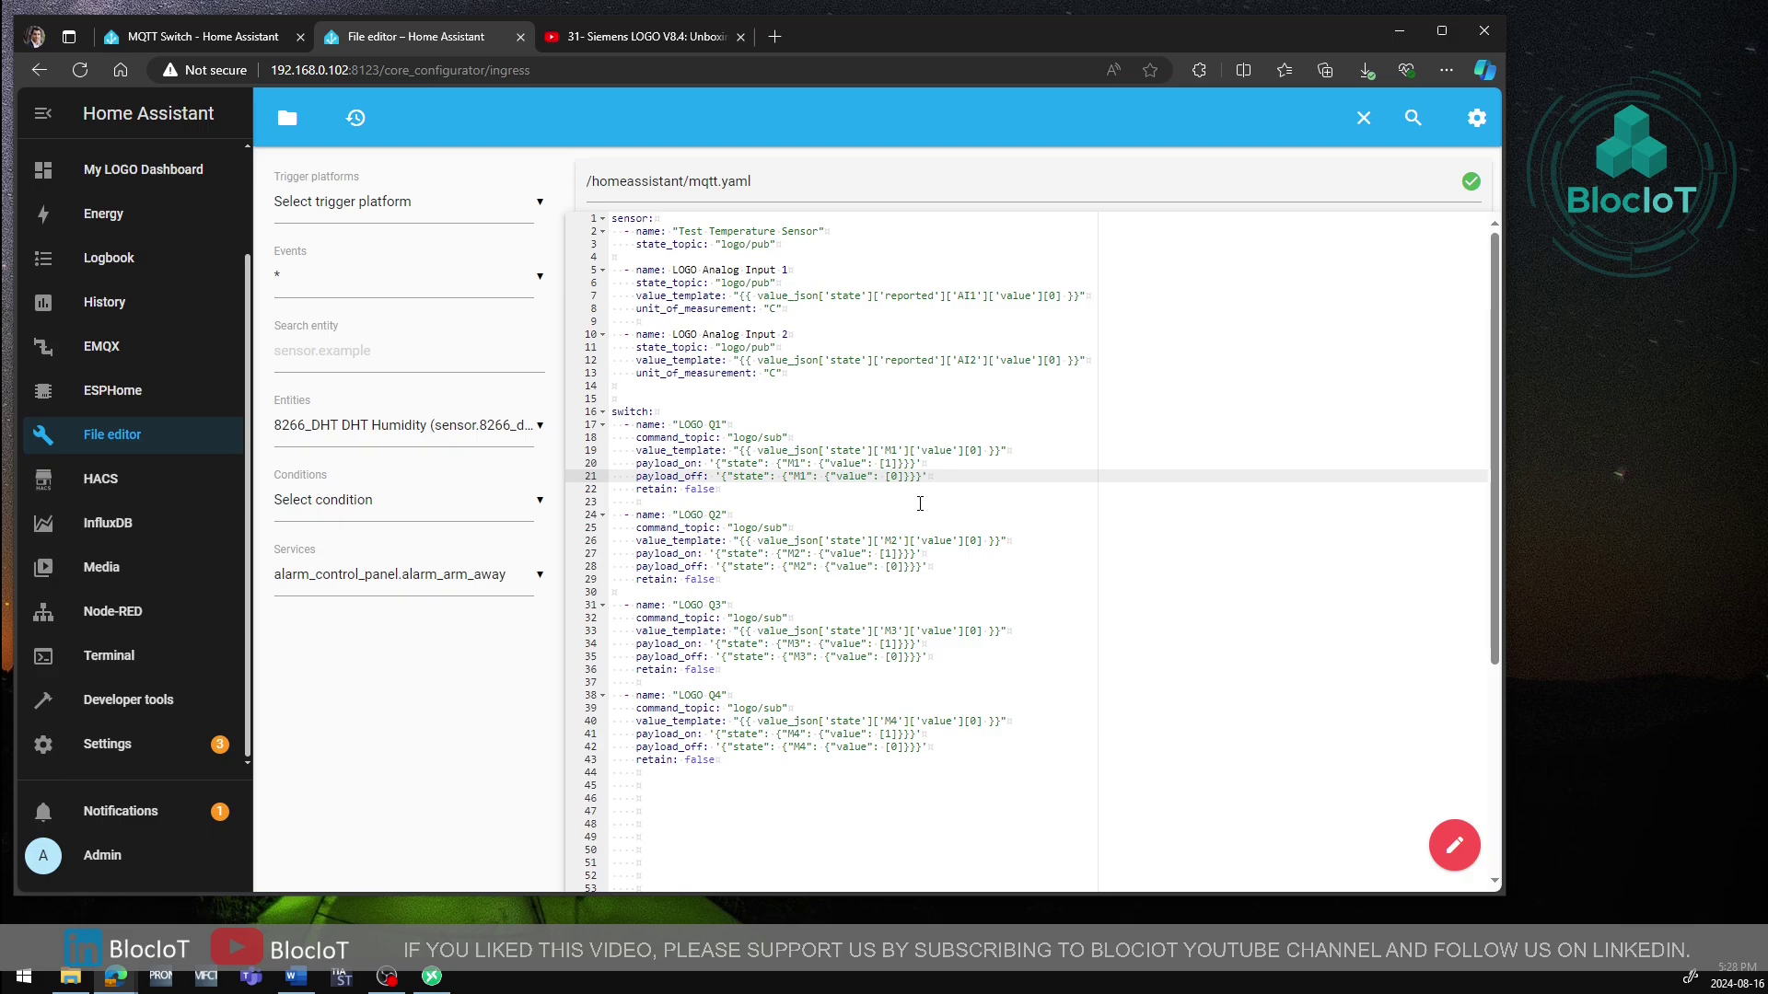
Add a blank line after the LOGO Q1 entry, then undo it with Ctrl+Z
click(921, 501)
key(Return)
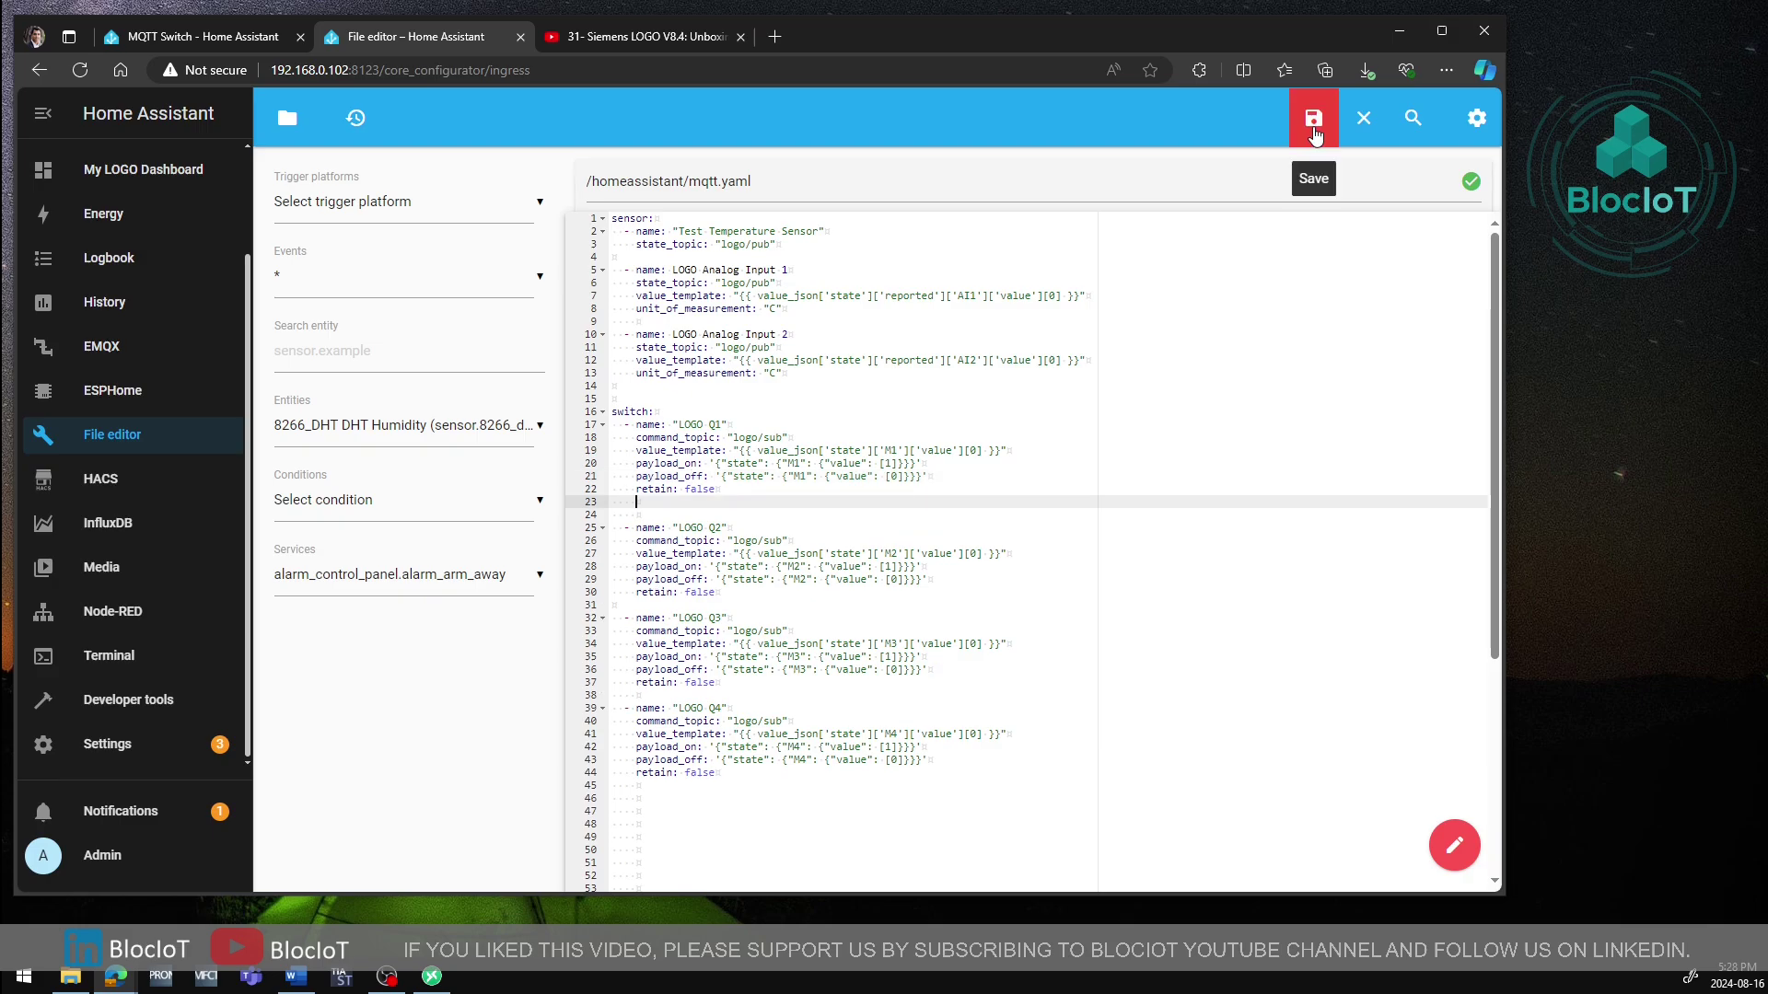
key(ctrl+z)
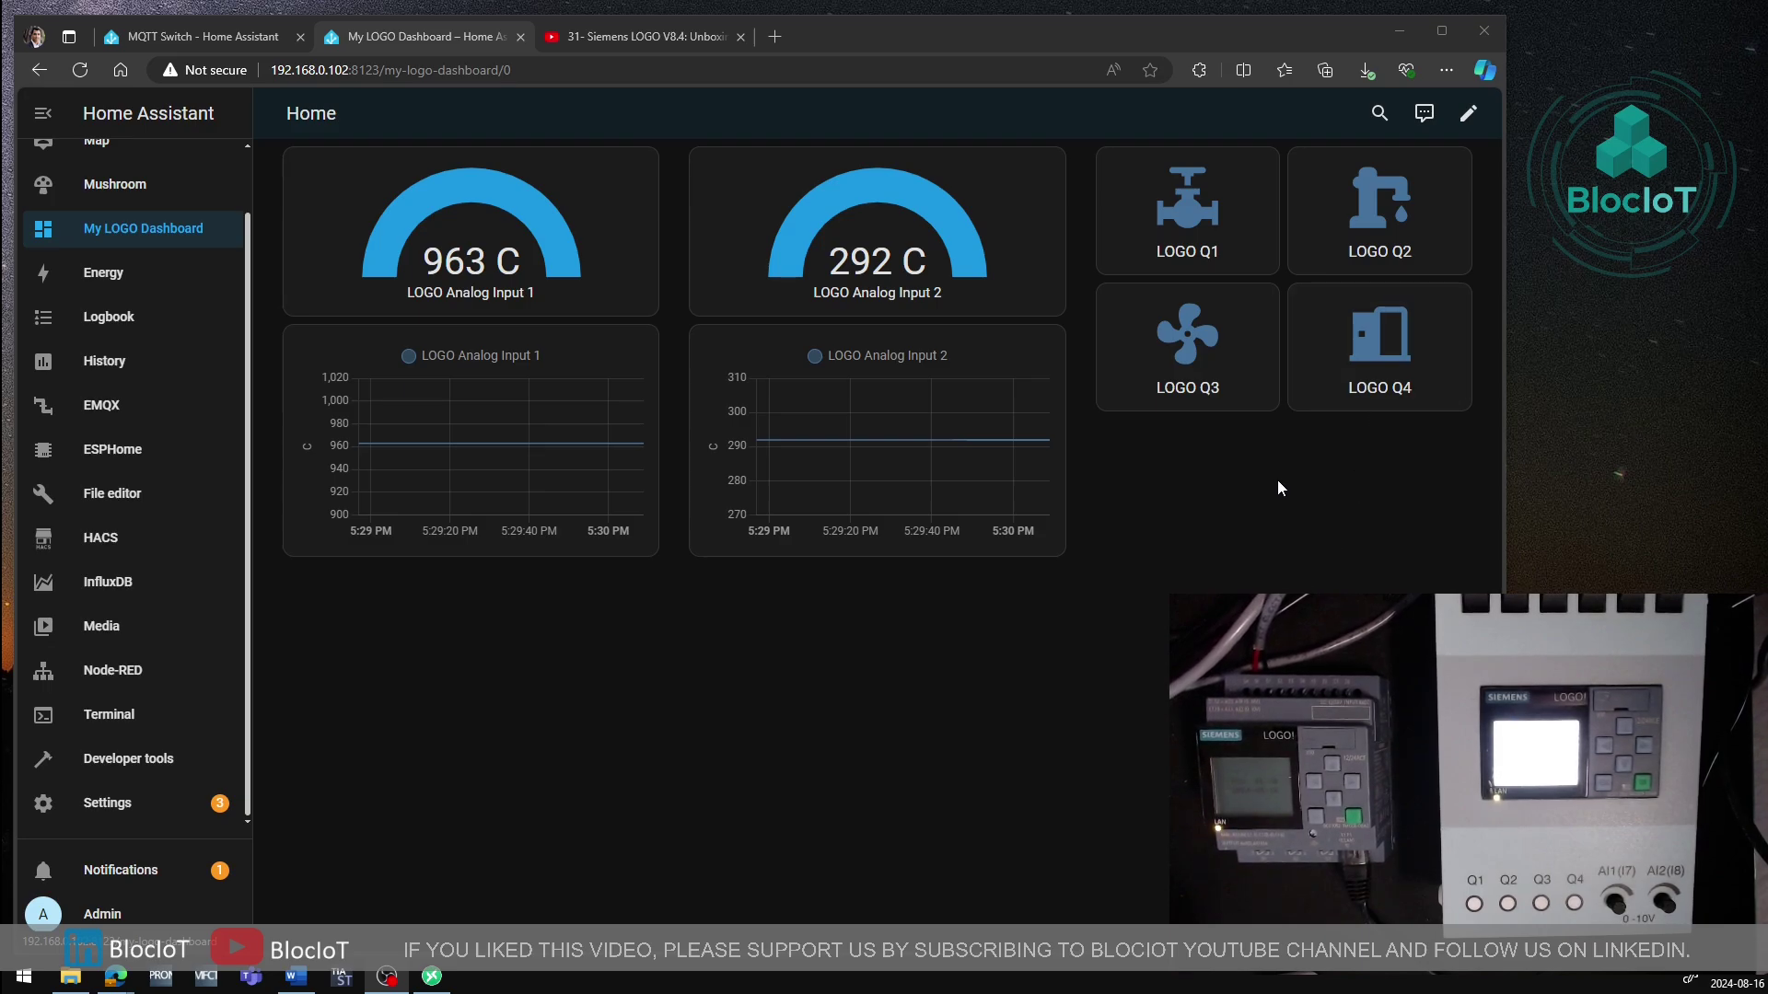
In dashboard edit mode, add a Gauge card to the first section
click(1468, 116)
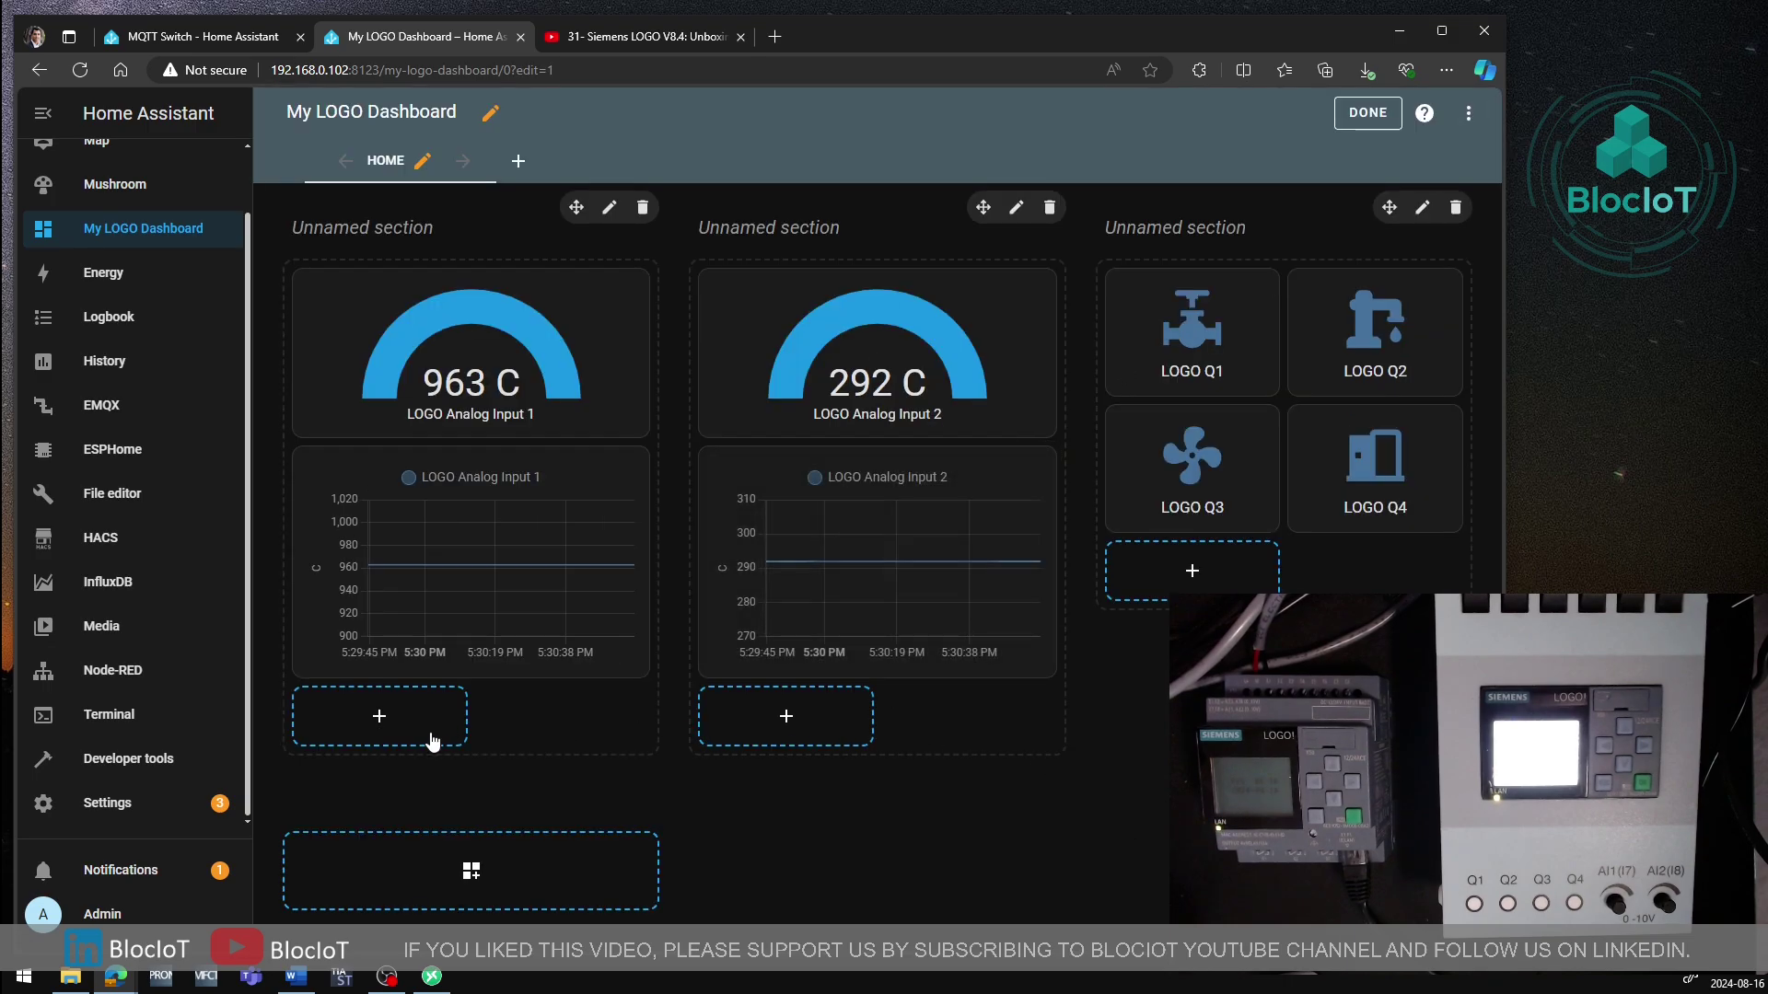
click(364, 738)
scroll(896, 715, down, 4)
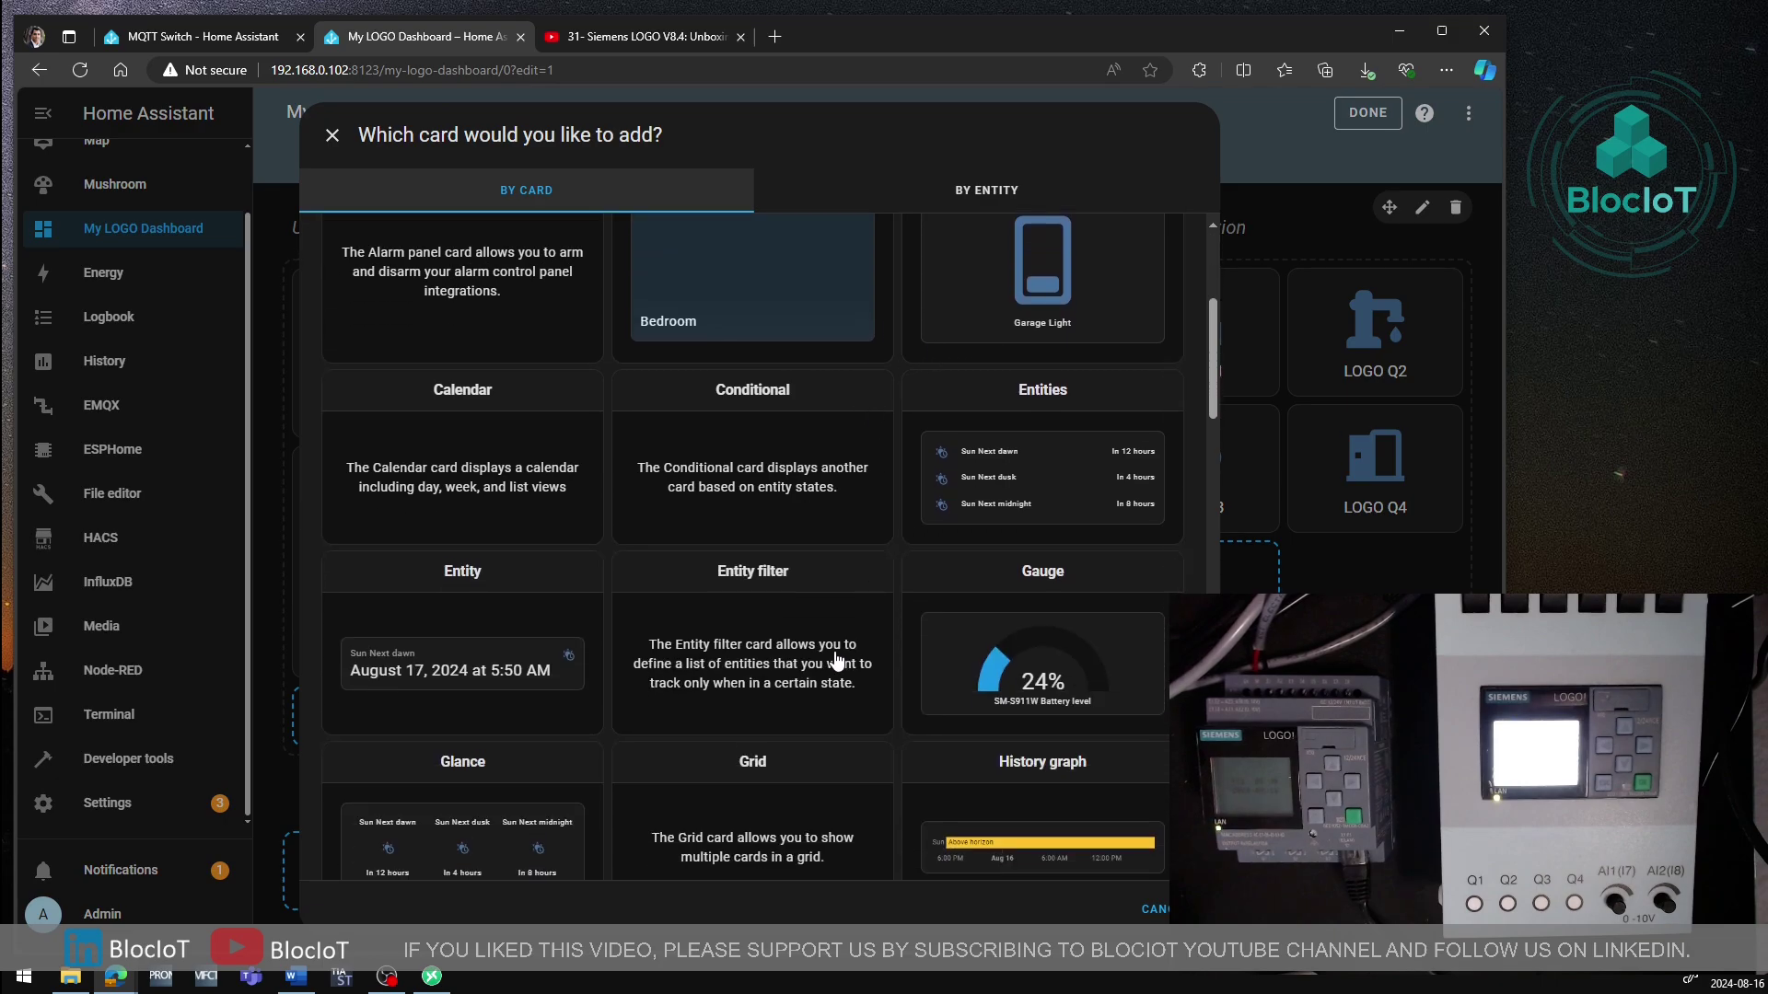
scroll(820, 631, up, 4)
scroll(1132, 758, down, 6)
click(1038, 471)
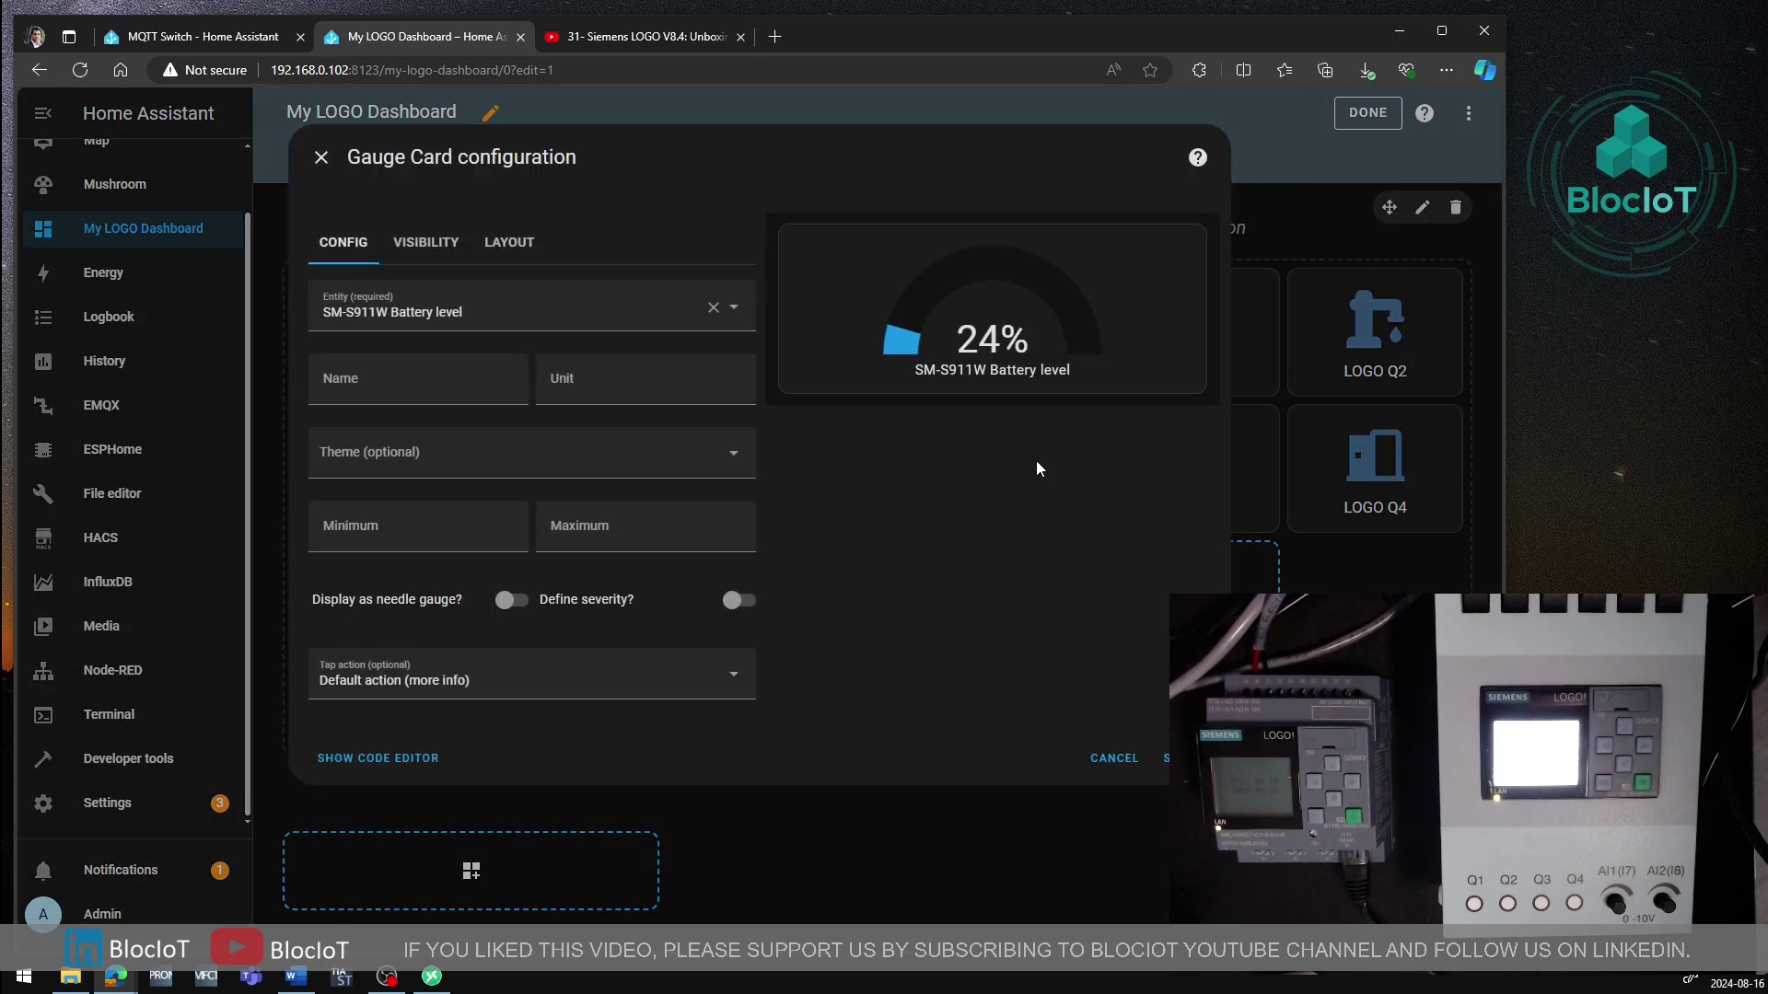
Point the gauge at LOGO Analog Input 1, save it, then delete that card
click(515, 316)
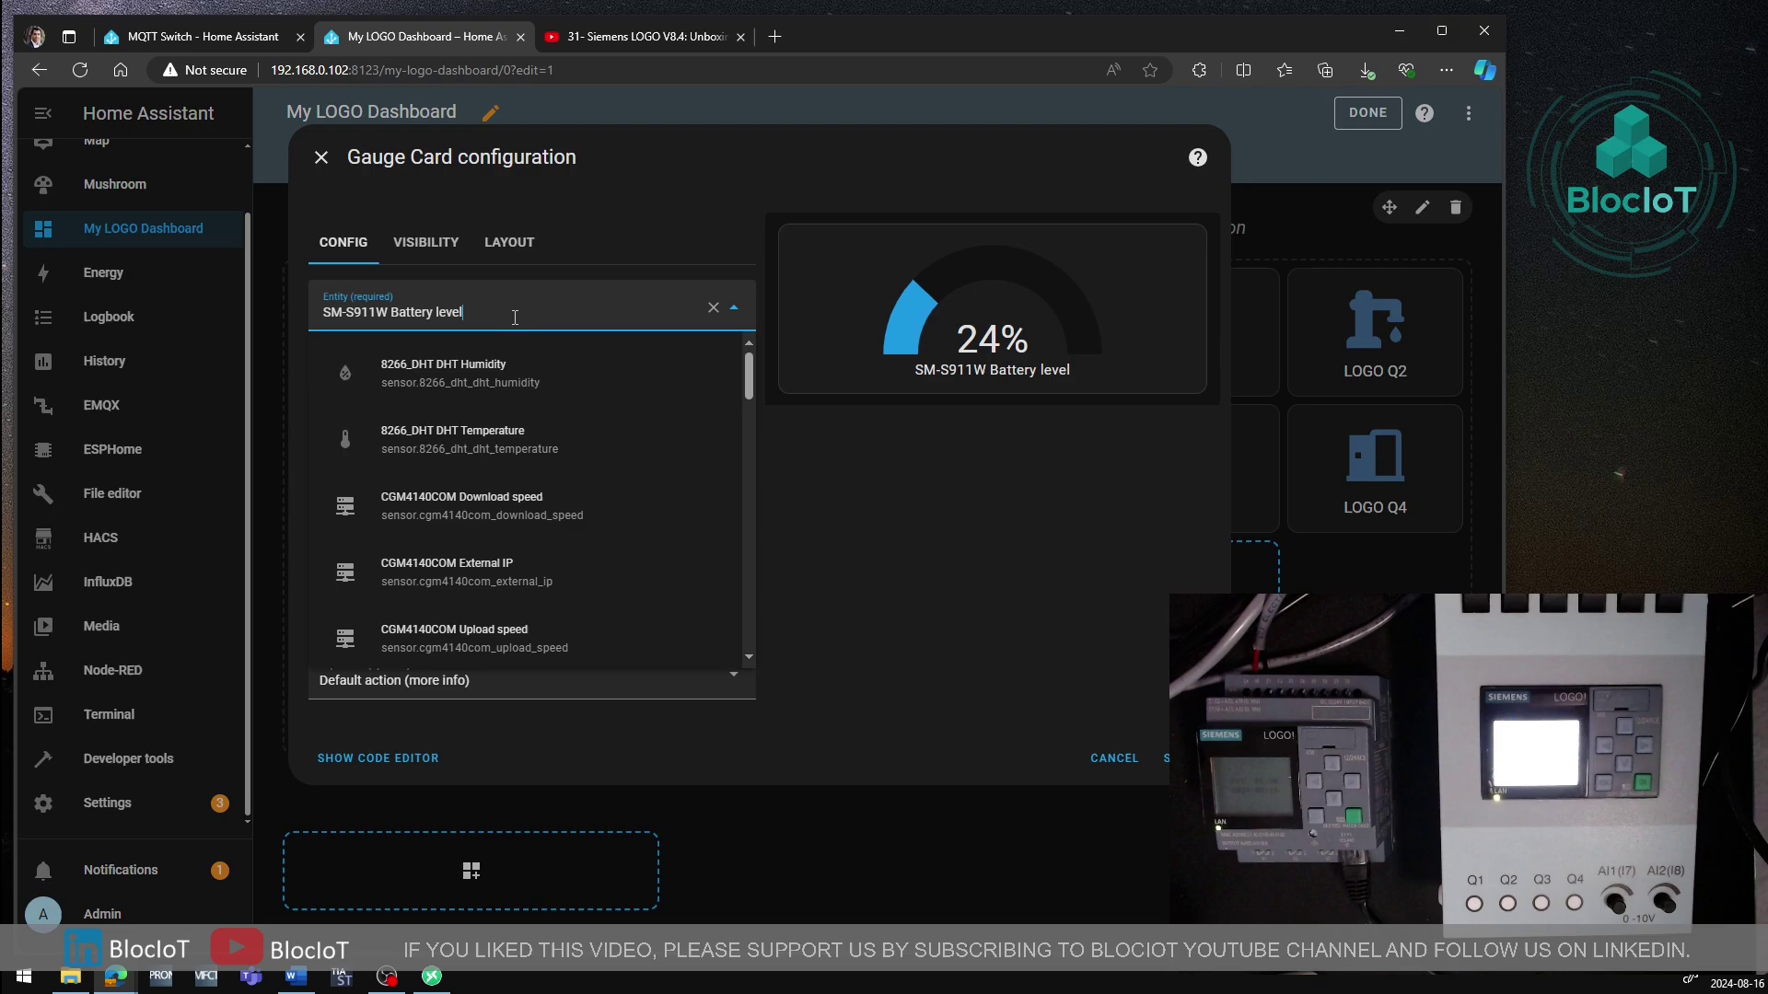
key(BackSpace)
key(BackSpace)
key(BackSpace)
key(BackSpace)
key(BackSpace)
key(BackSpace)
key(BackSpace)
key(BackSpace)
key(BackSpace)
key(BackSpace)
key(BackSpace)
key(BackSpace)
key(BackSpace)
key(BackSpace)
key(BackSpace)
key(BackSpace)
key(BackSpace)
key(BackSpace)
key(BackSpace)
key(BackSpace)
key(BackSpace)
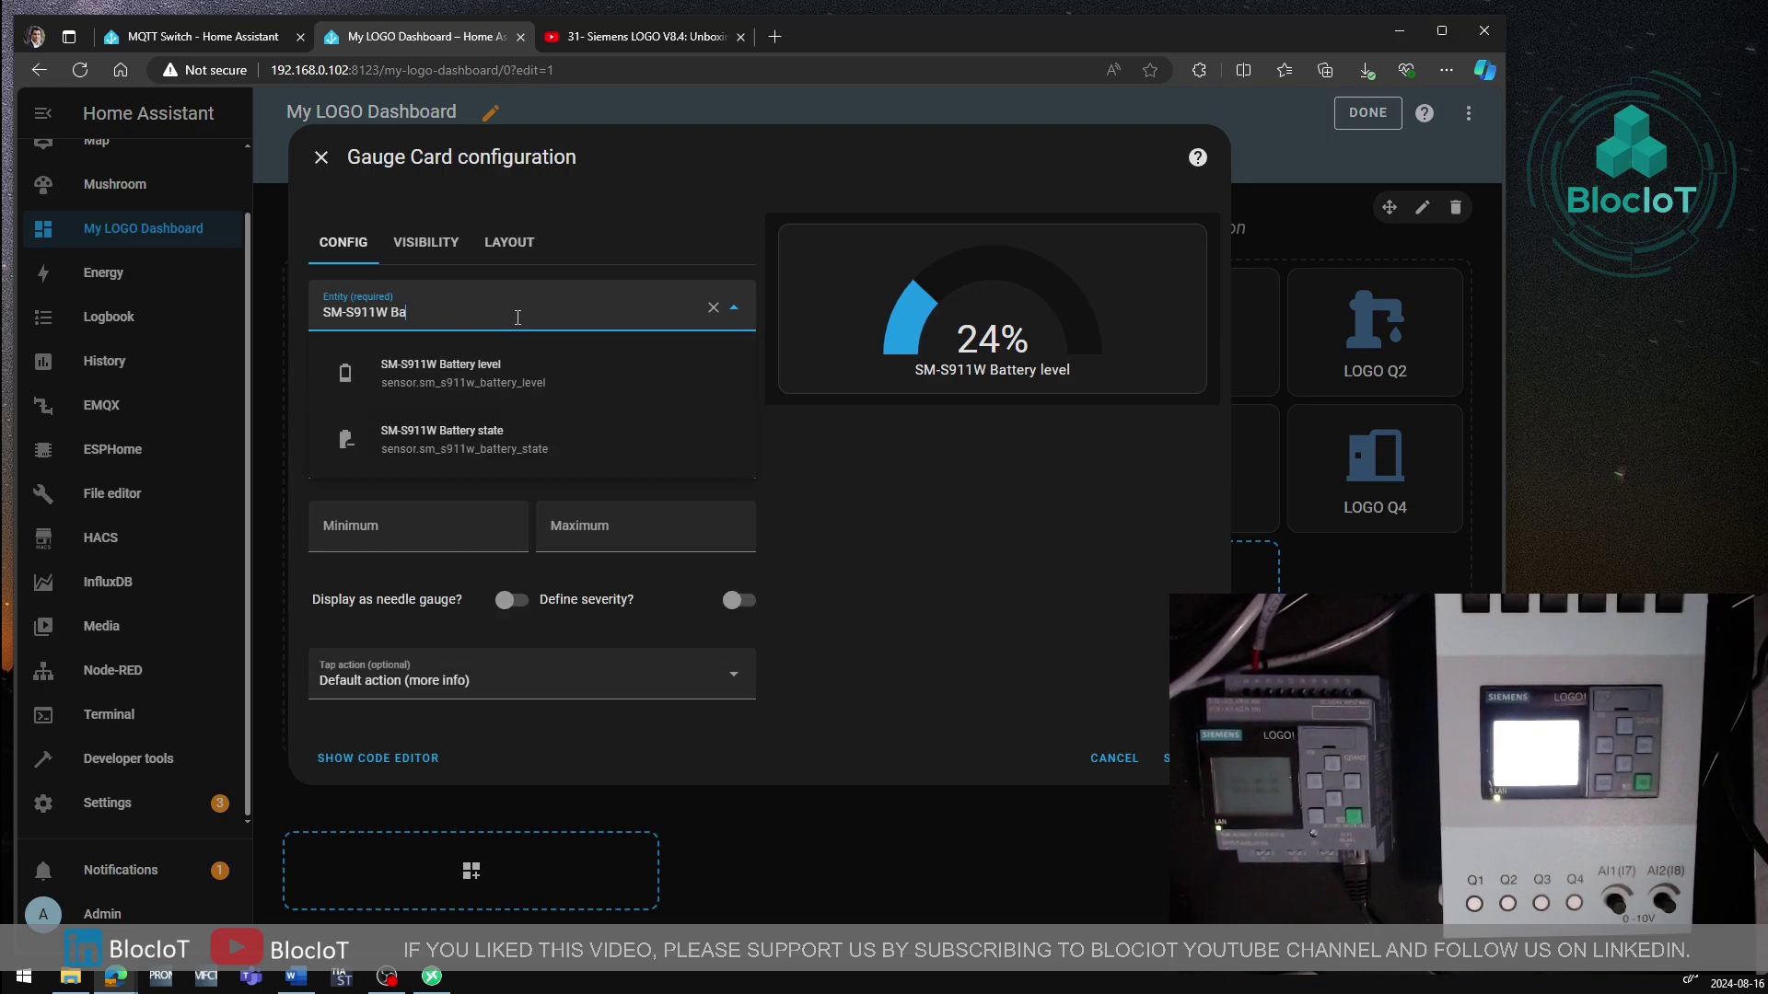
text(logo)
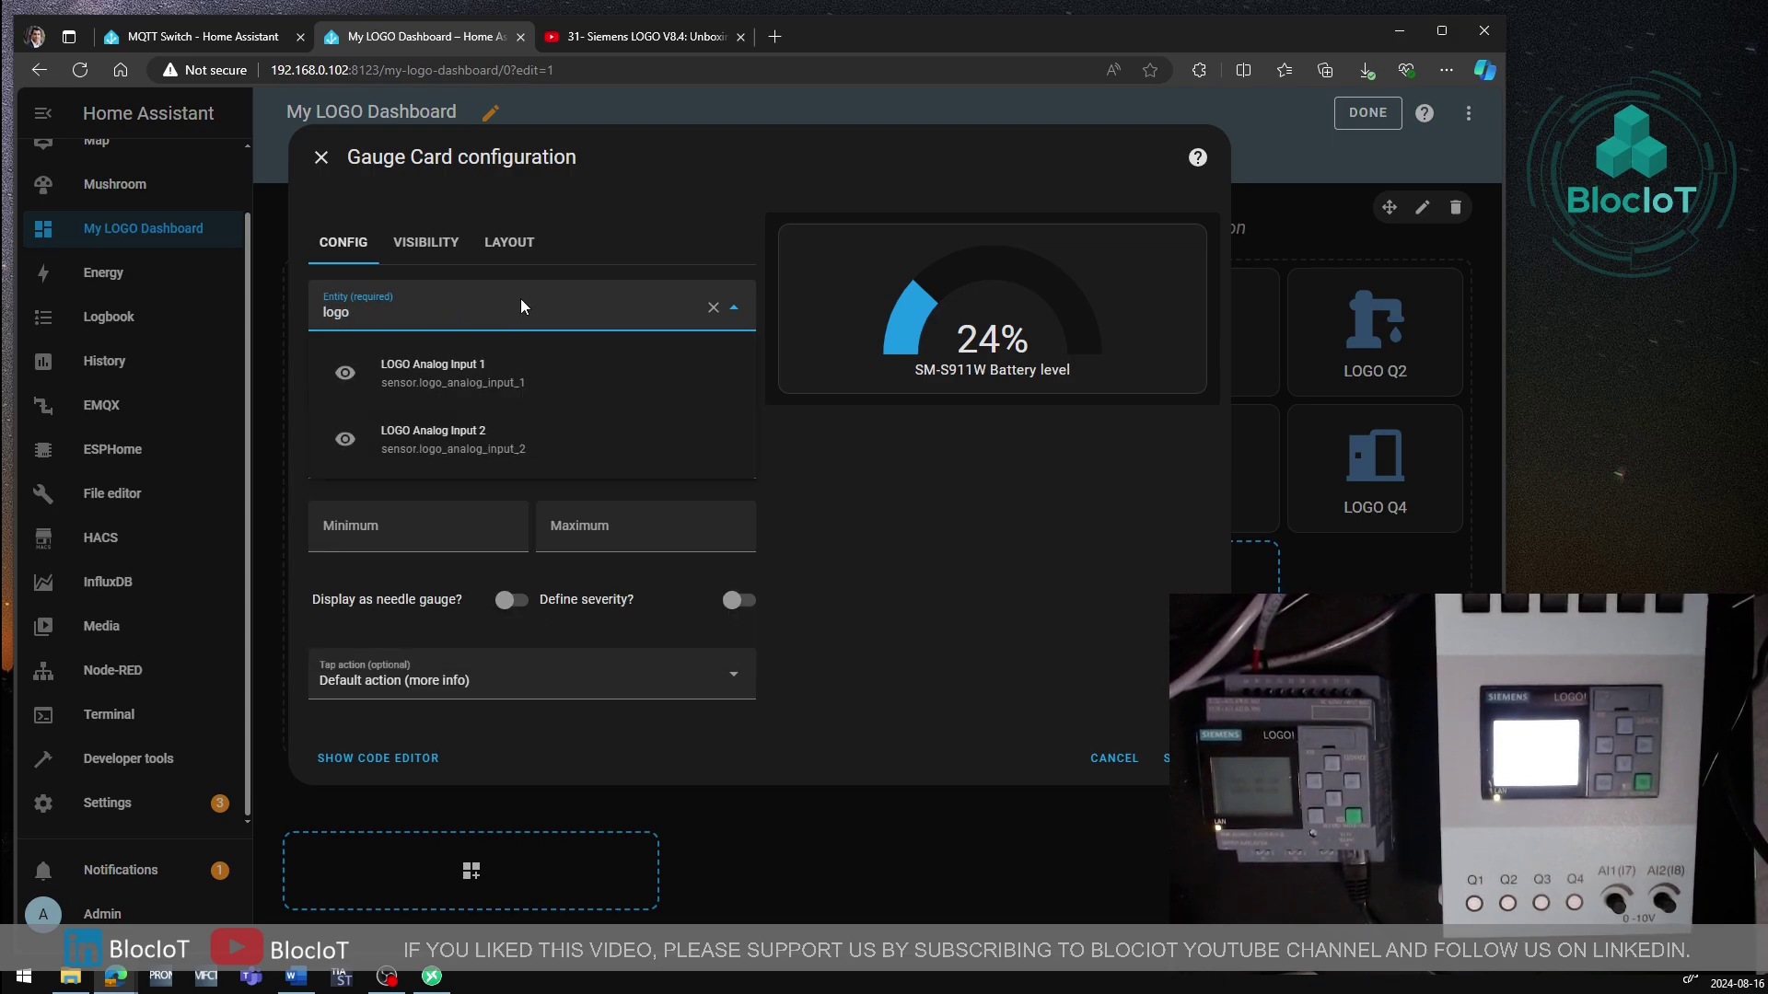
click(505, 369)
click(1187, 758)
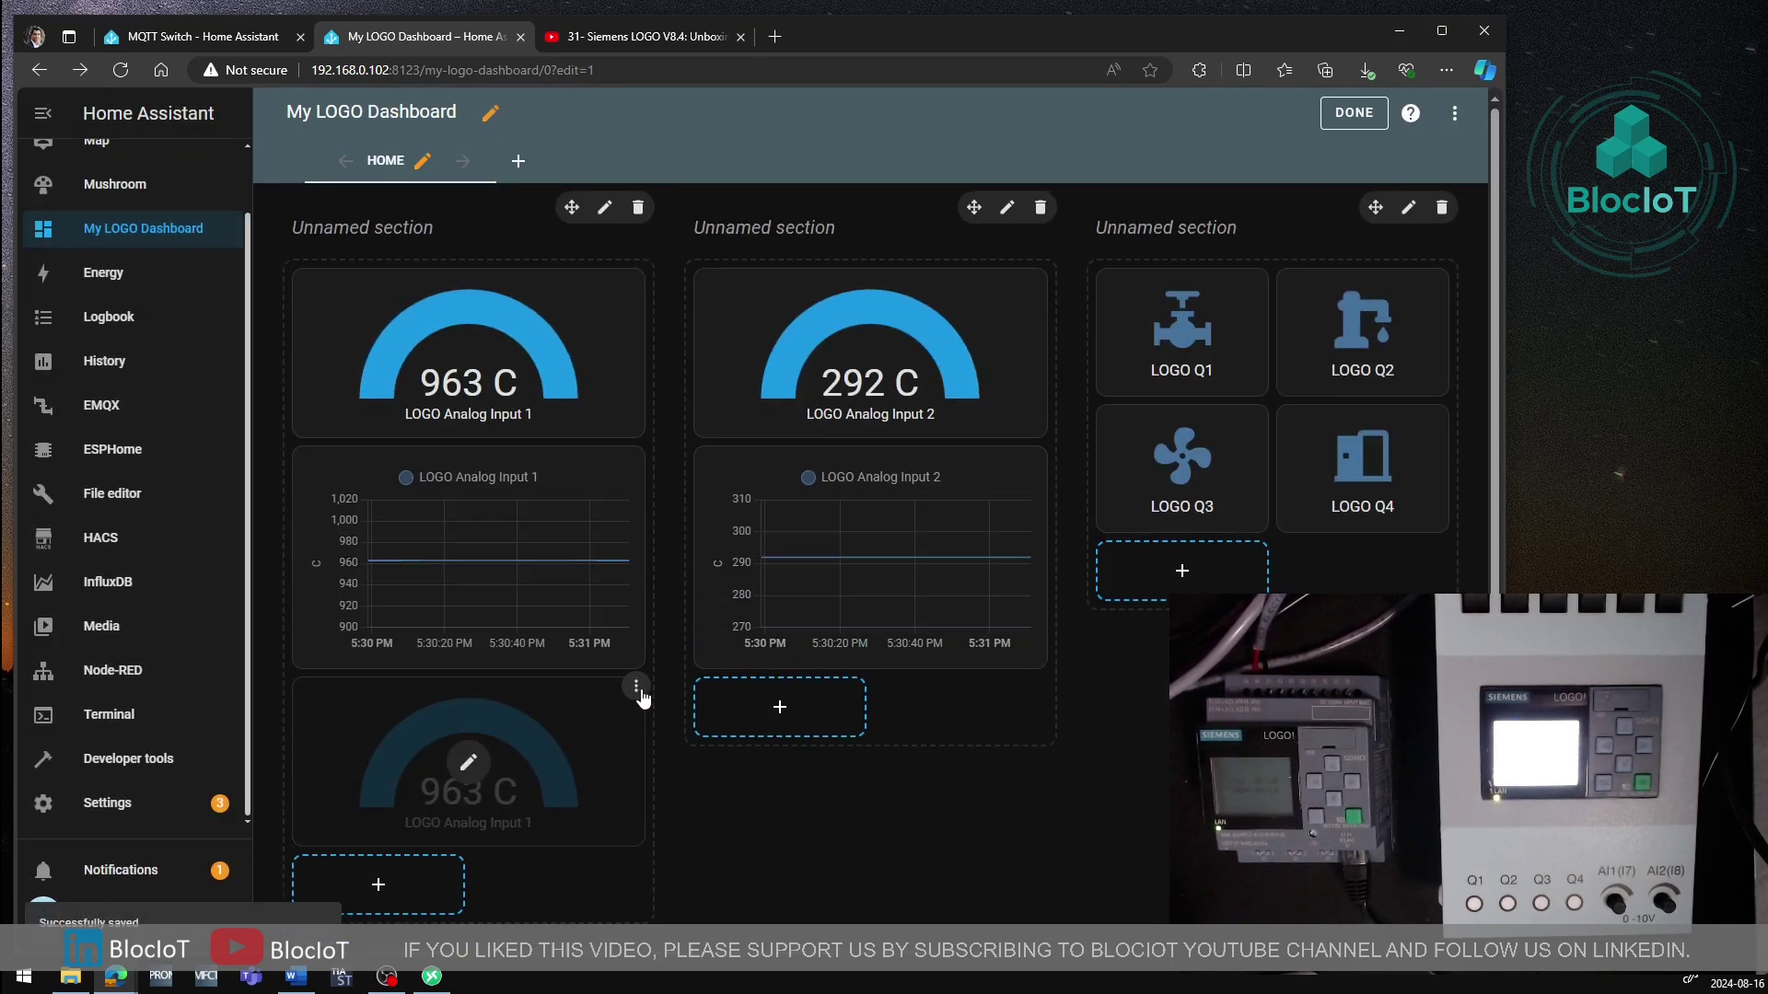
click(636, 687)
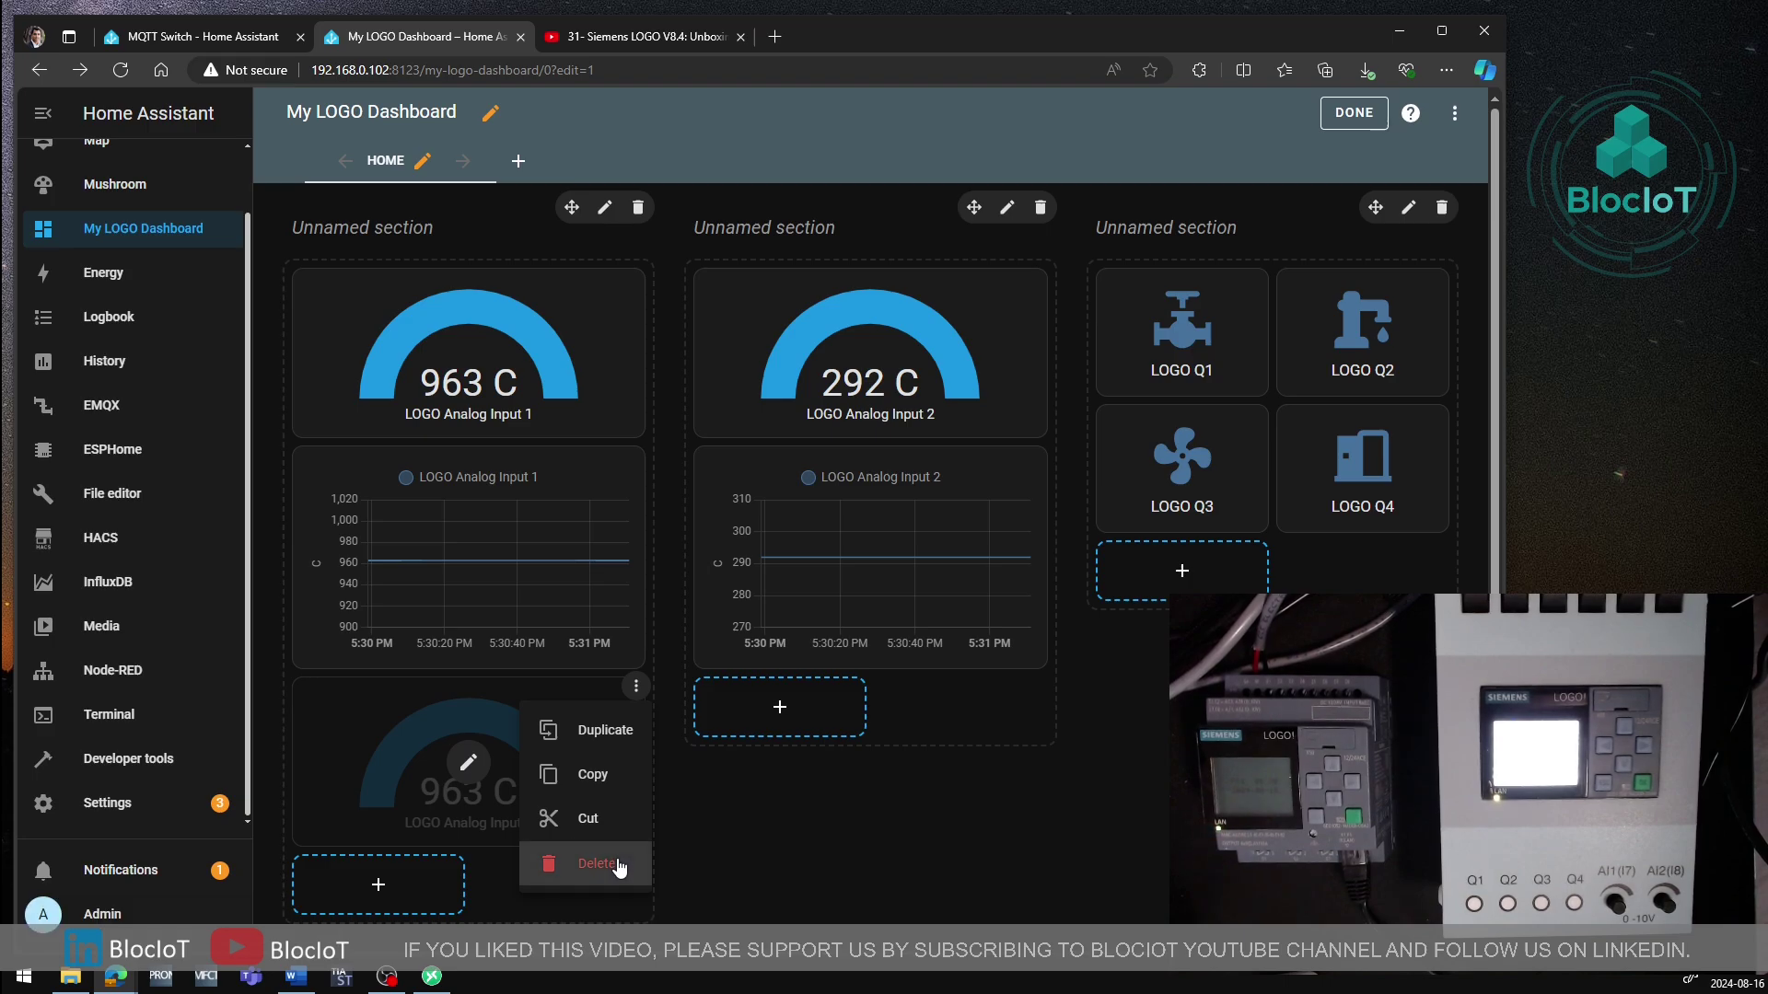
click(619, 867)
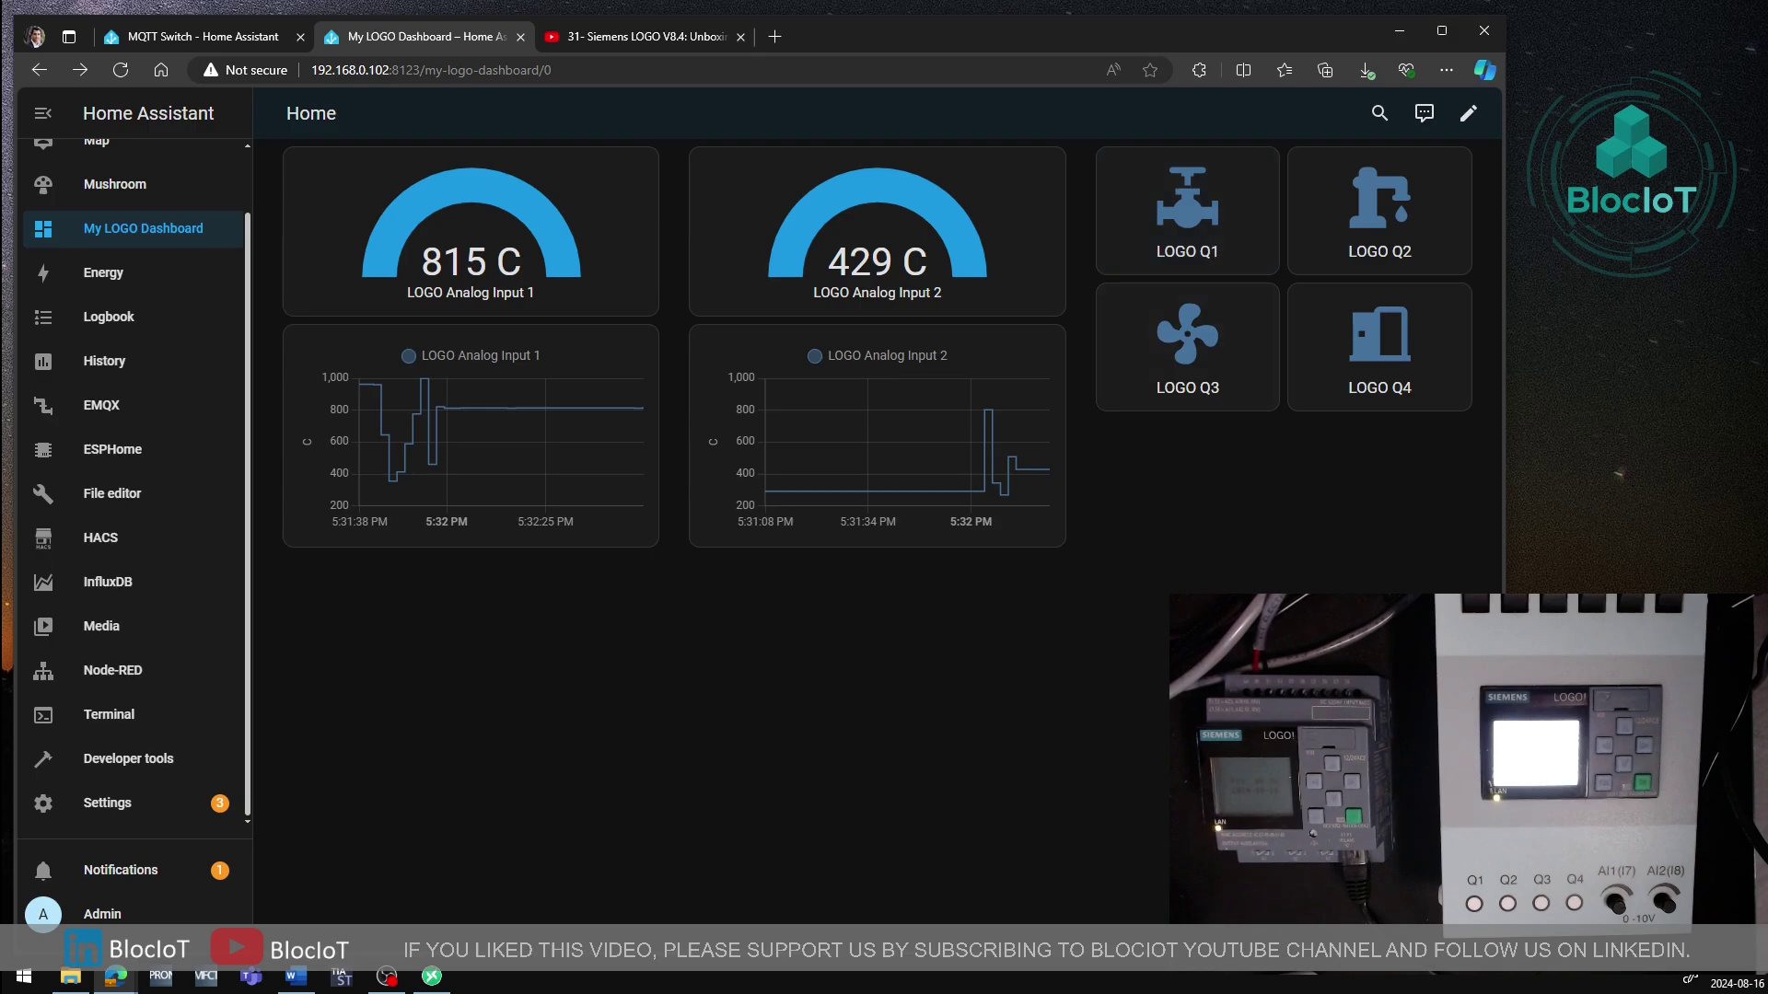
Toggle LOGO Q1 on and off, turn Q2–Q4 on, then switch all four outputs off
click(1190, 206)
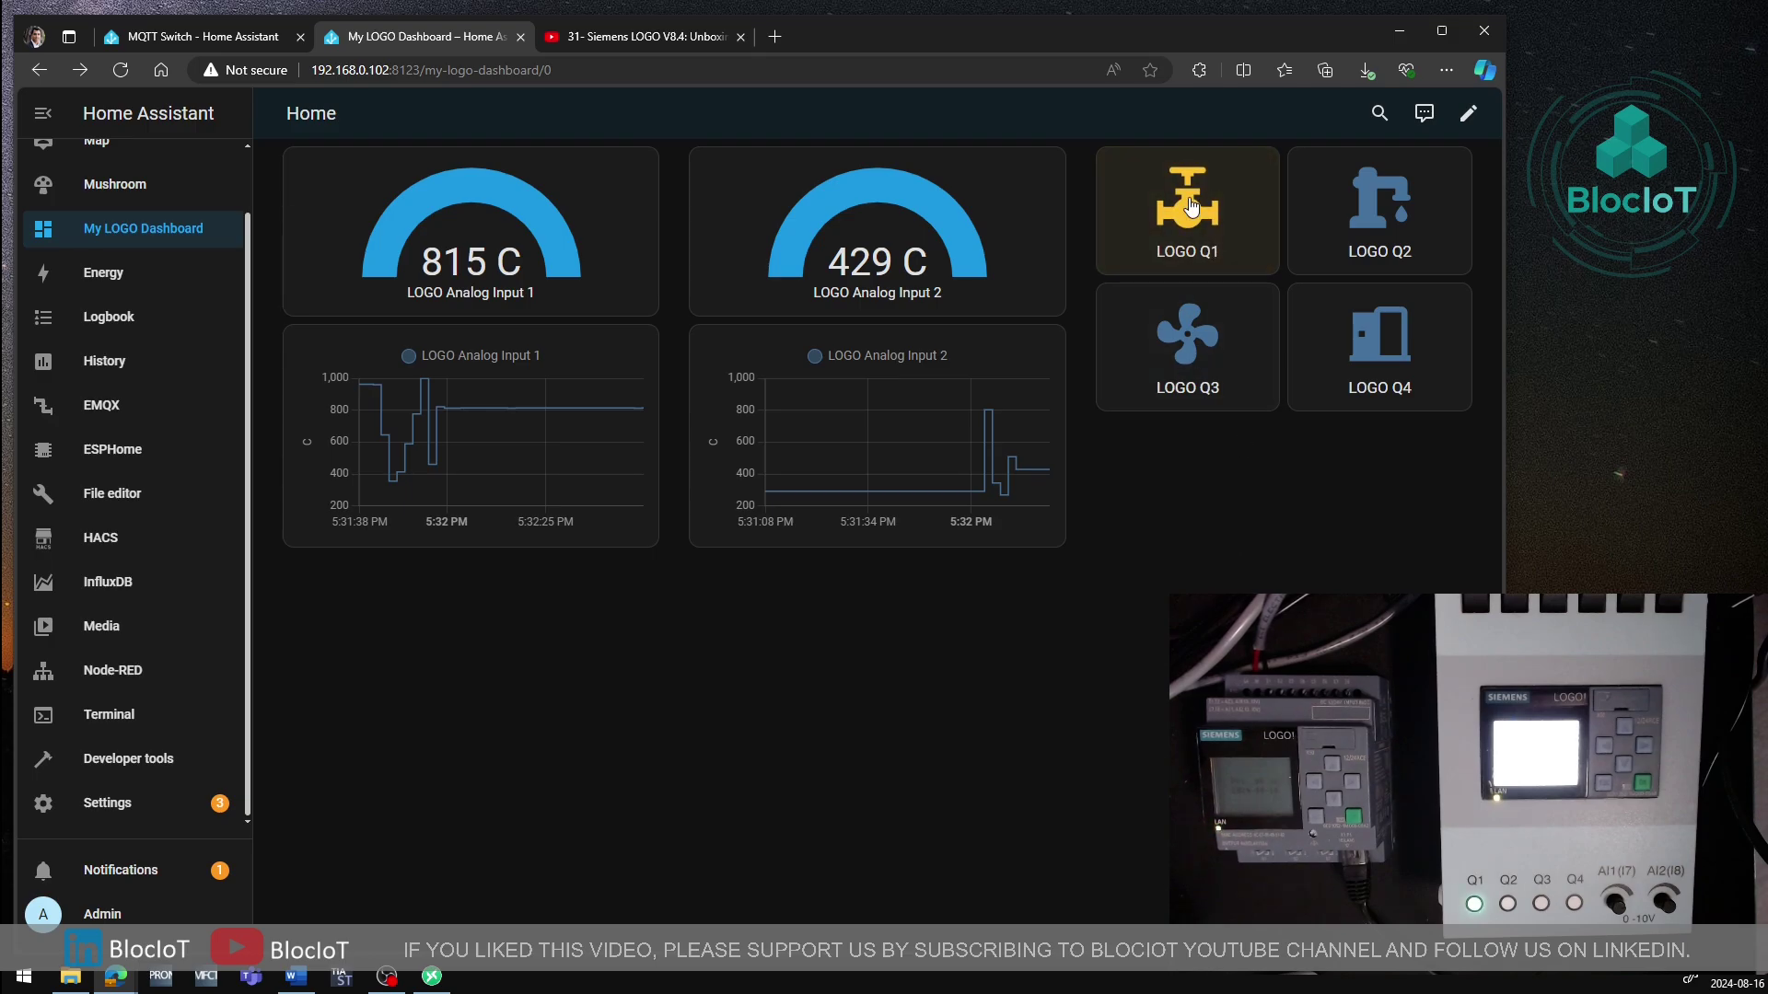
click(1191, 210)
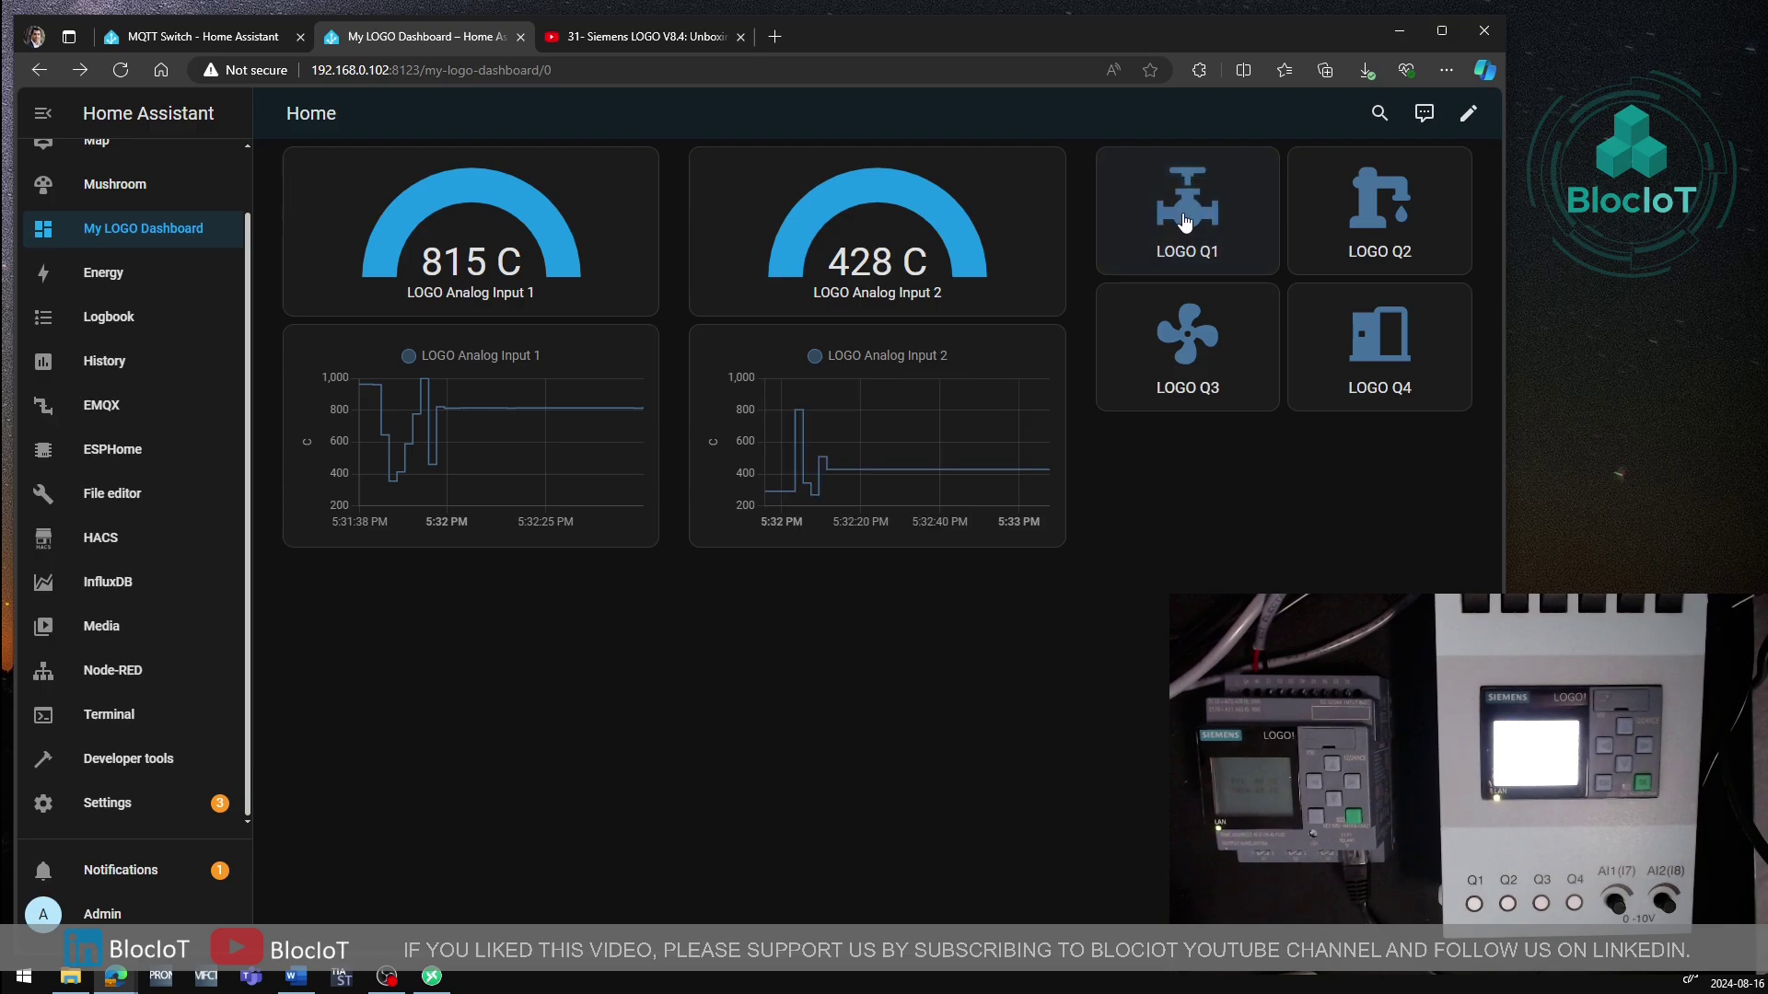
click(1192, 238)
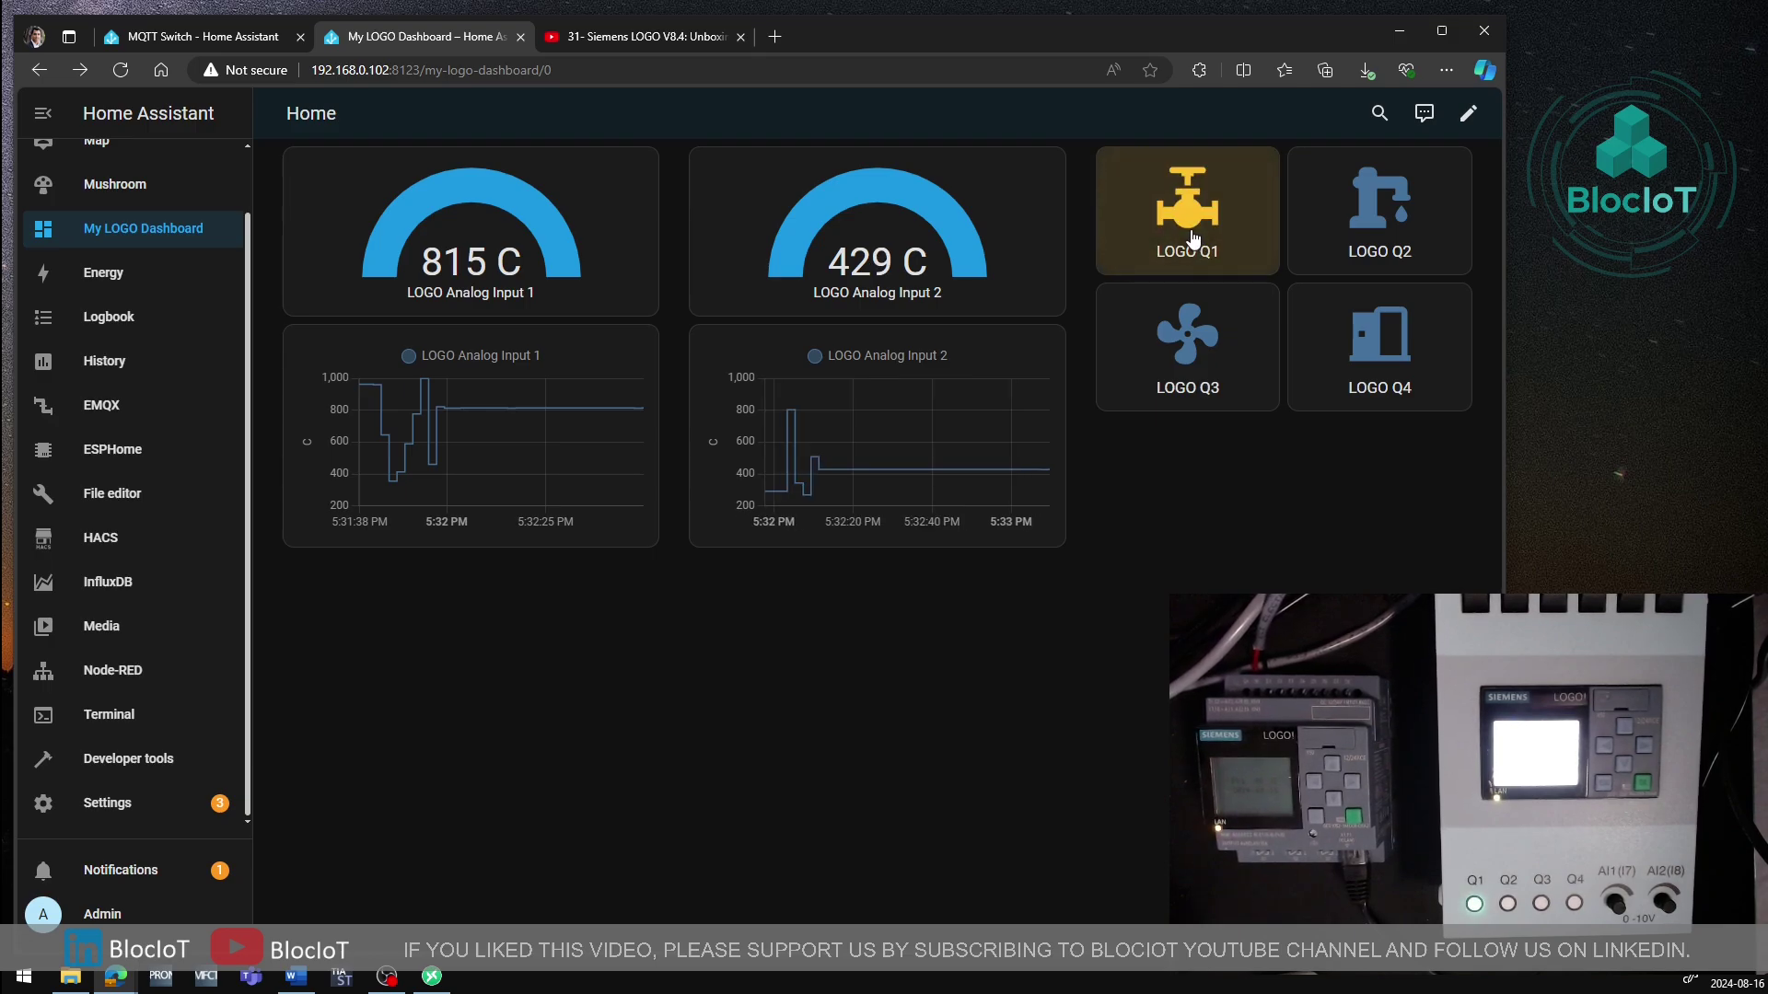
click(1190, 235)
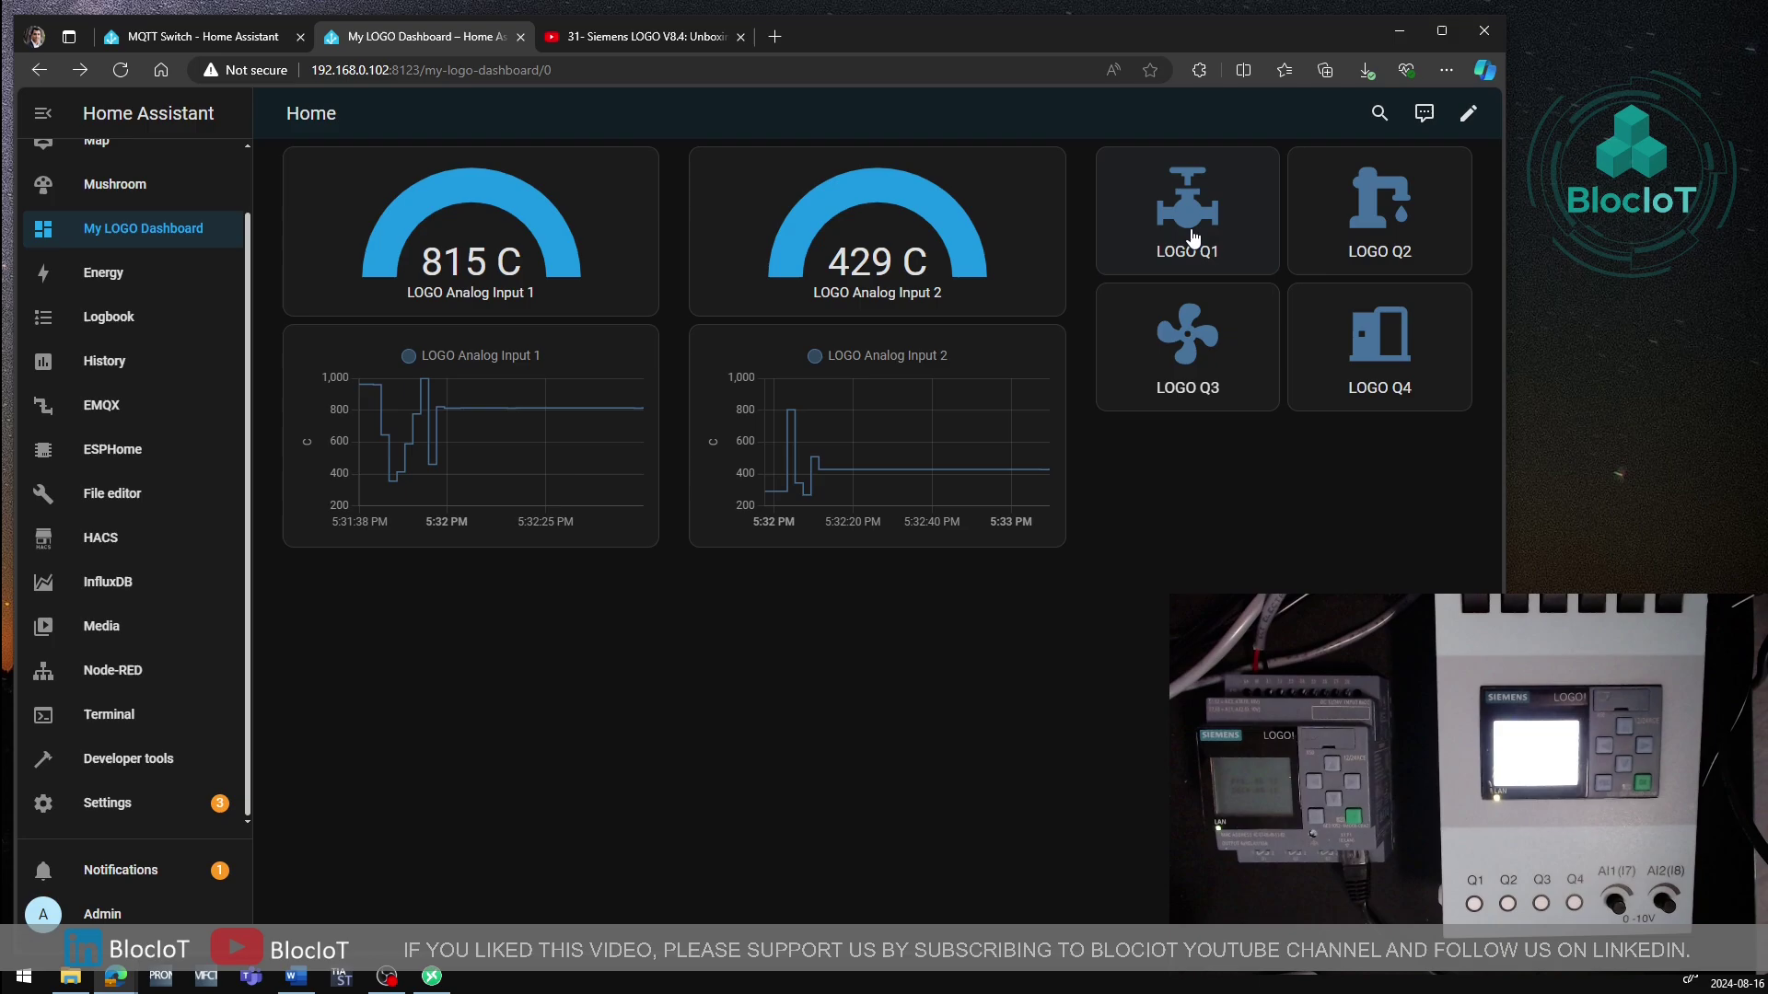
click(1381, 224)
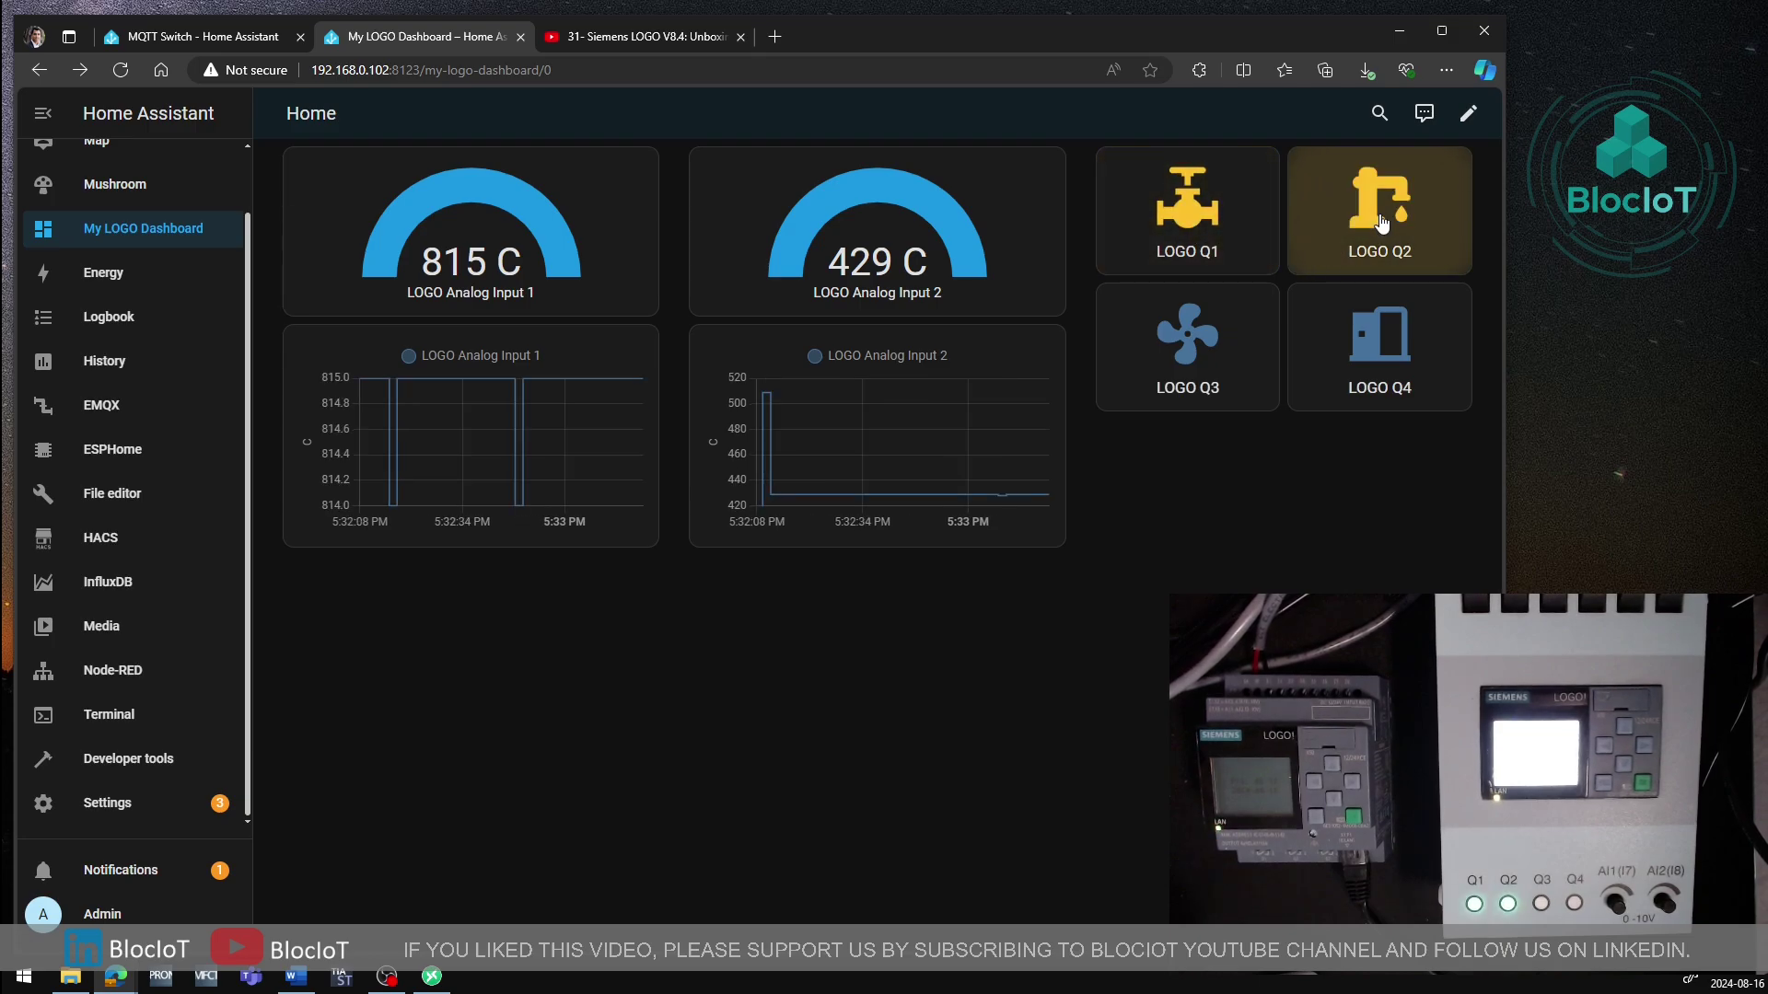
click(1238, 373)
click(1406, 370)
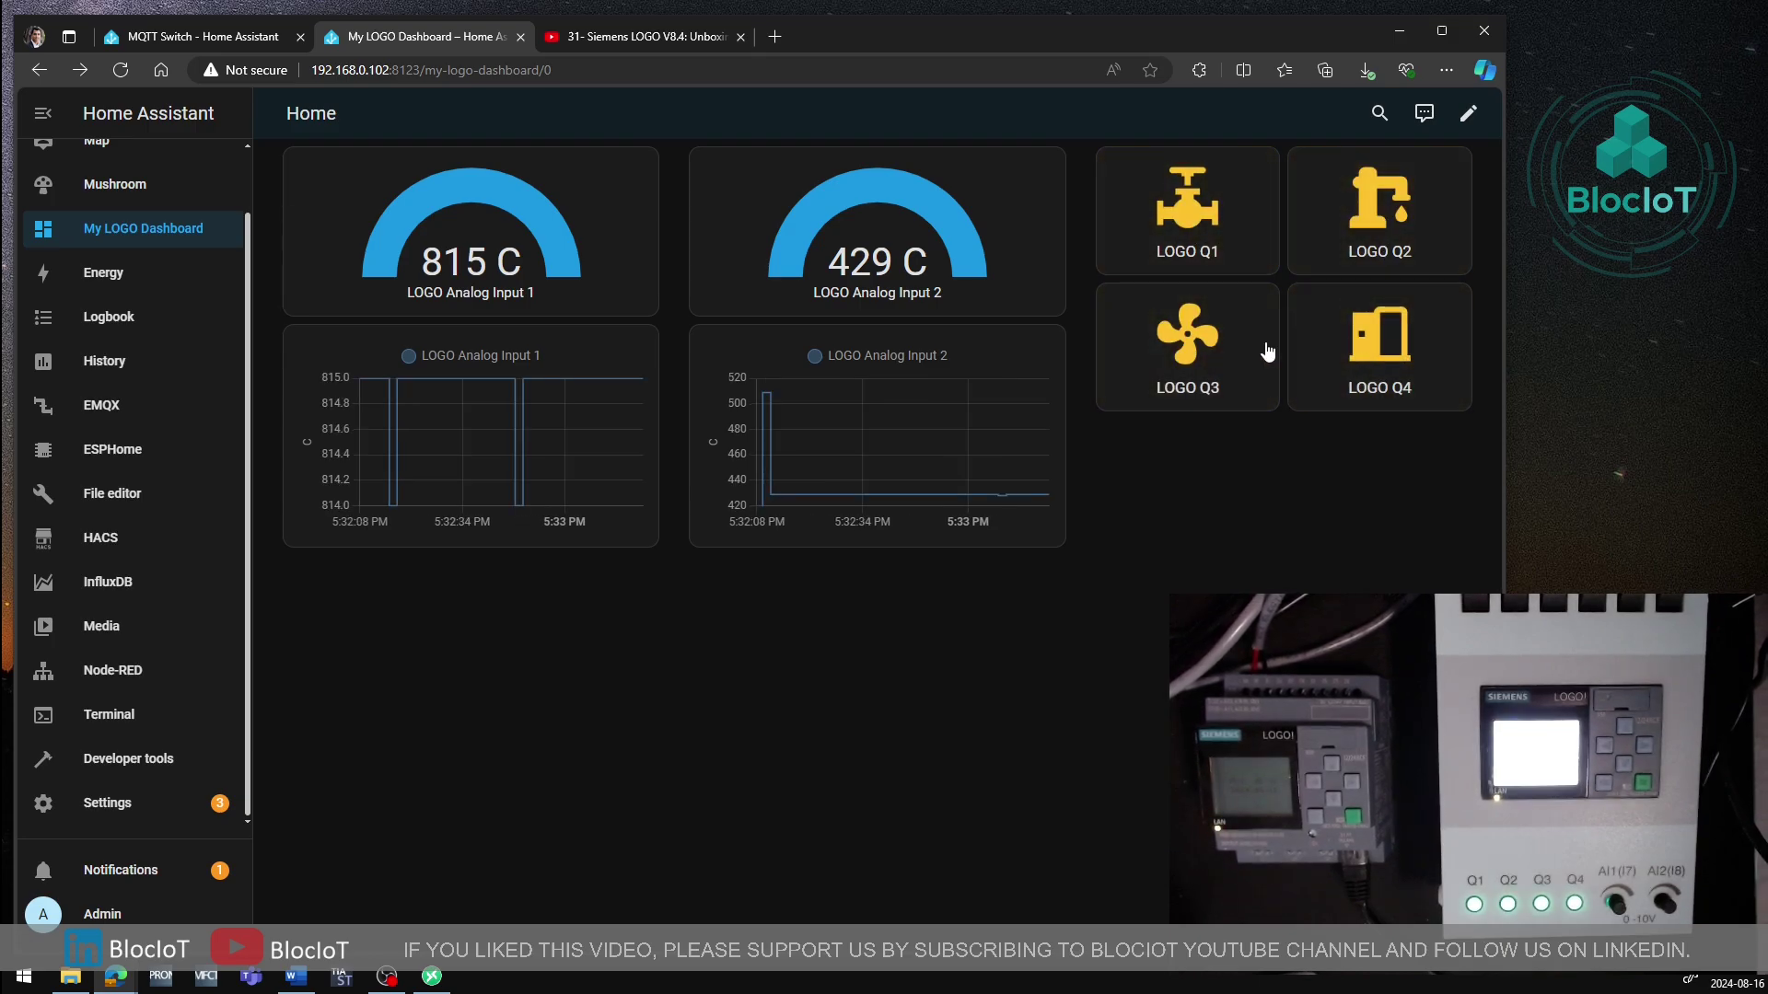
click(1227, 346)
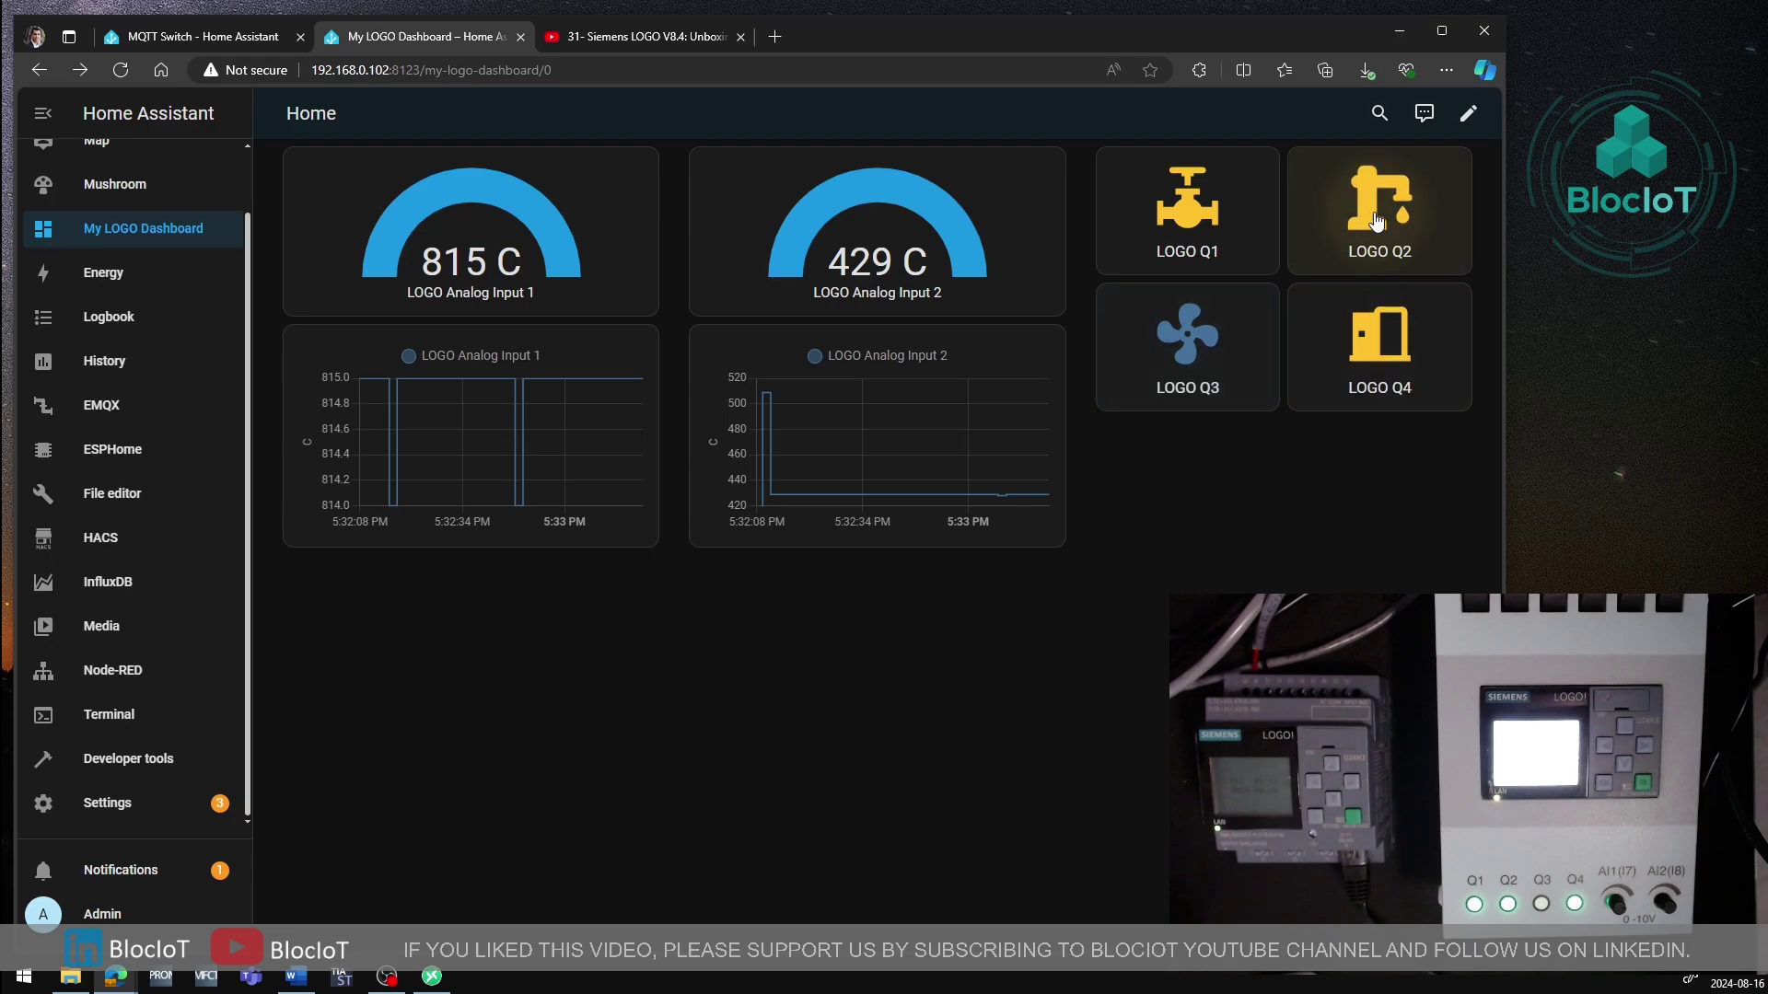
click(1379, 217)
click(1202, 222)
click(1378, 342)
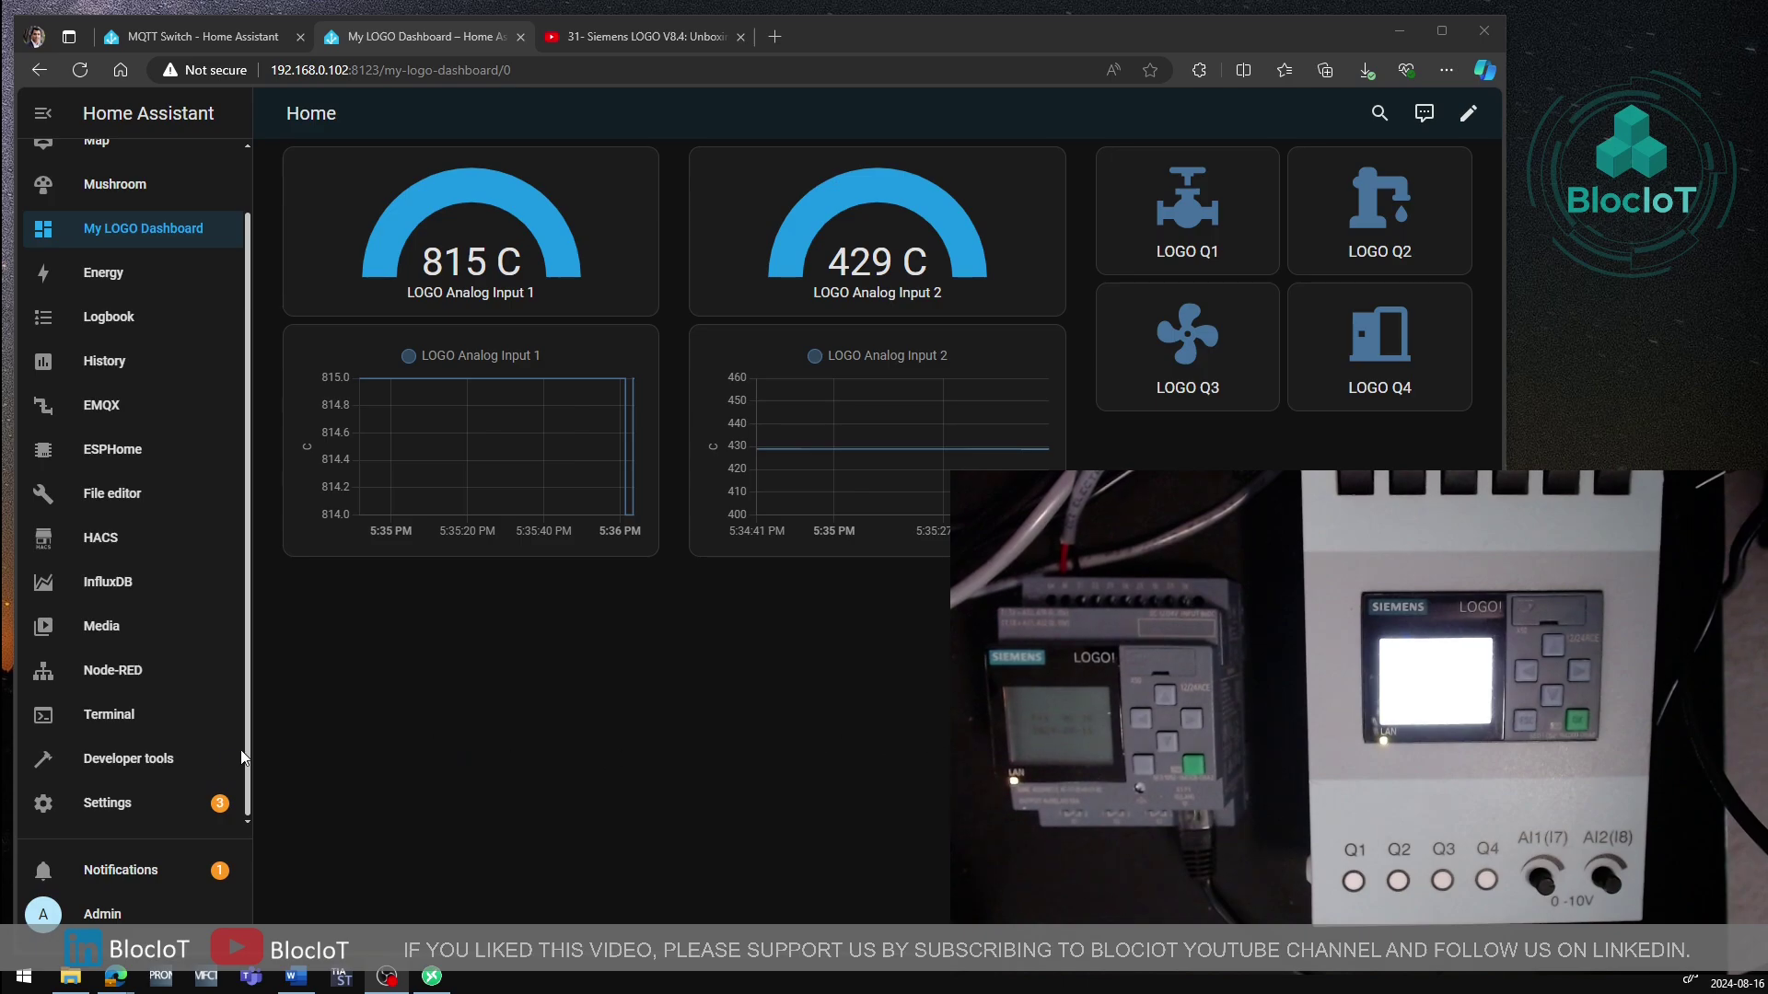
click(131, 807)
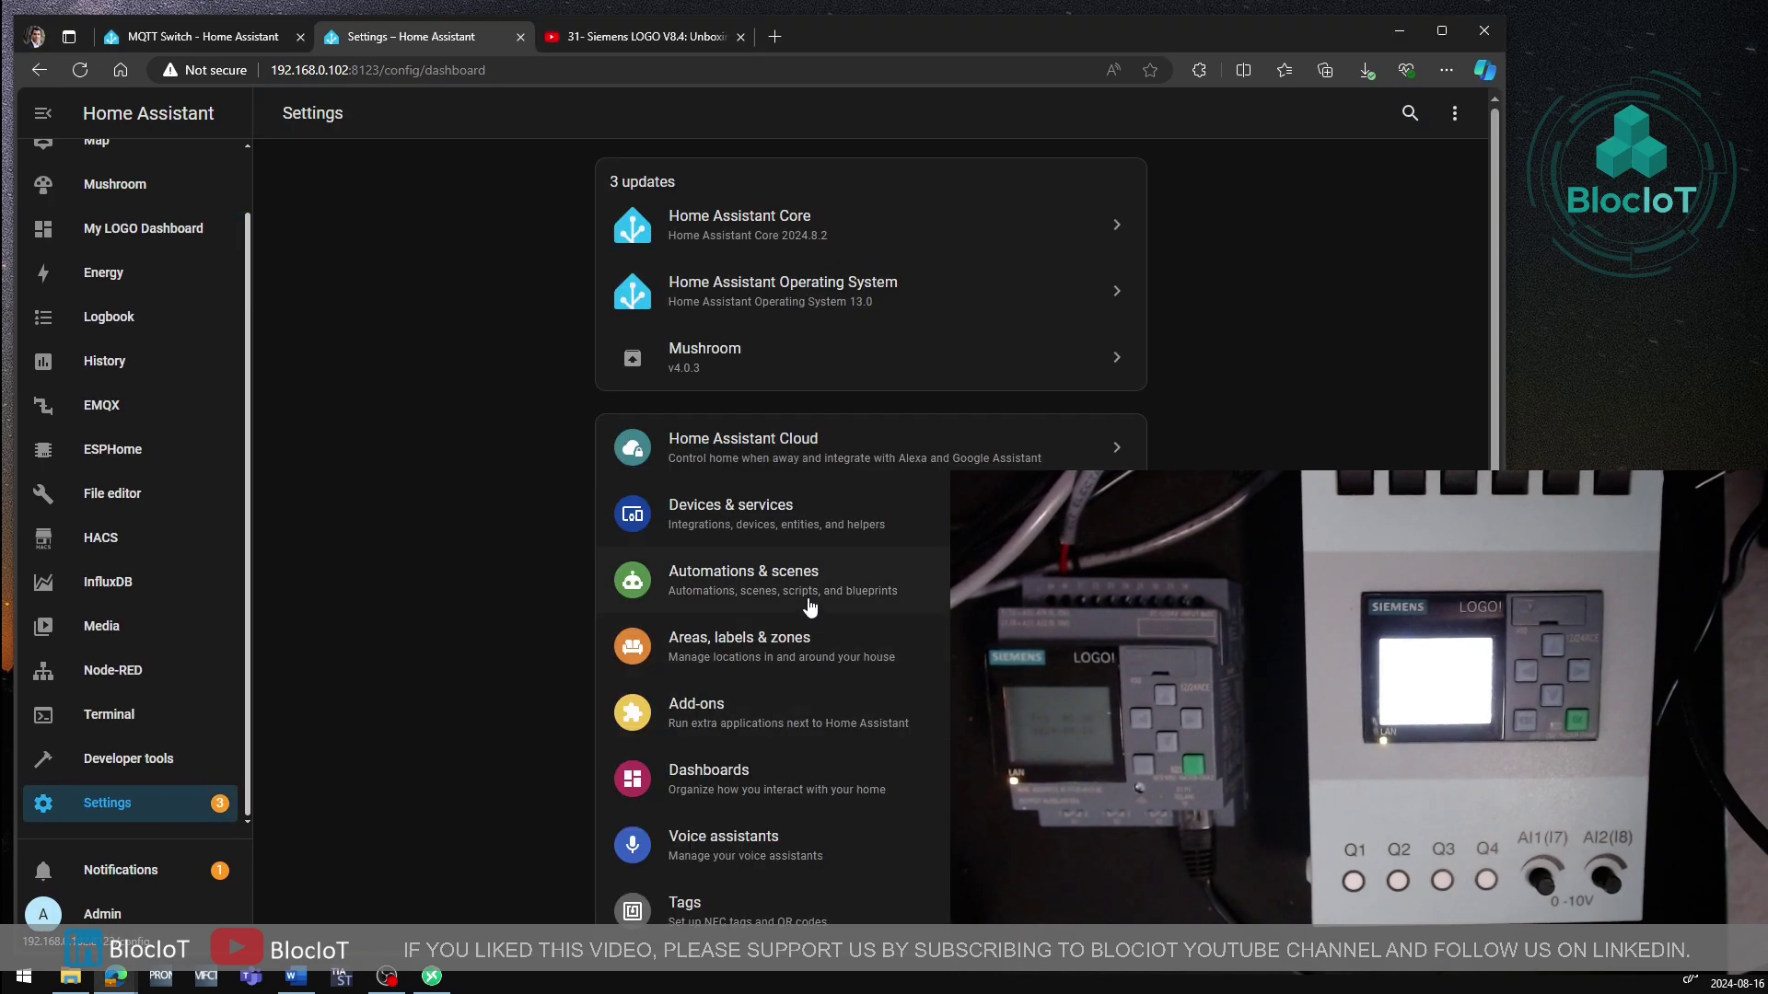
click(806, 601)
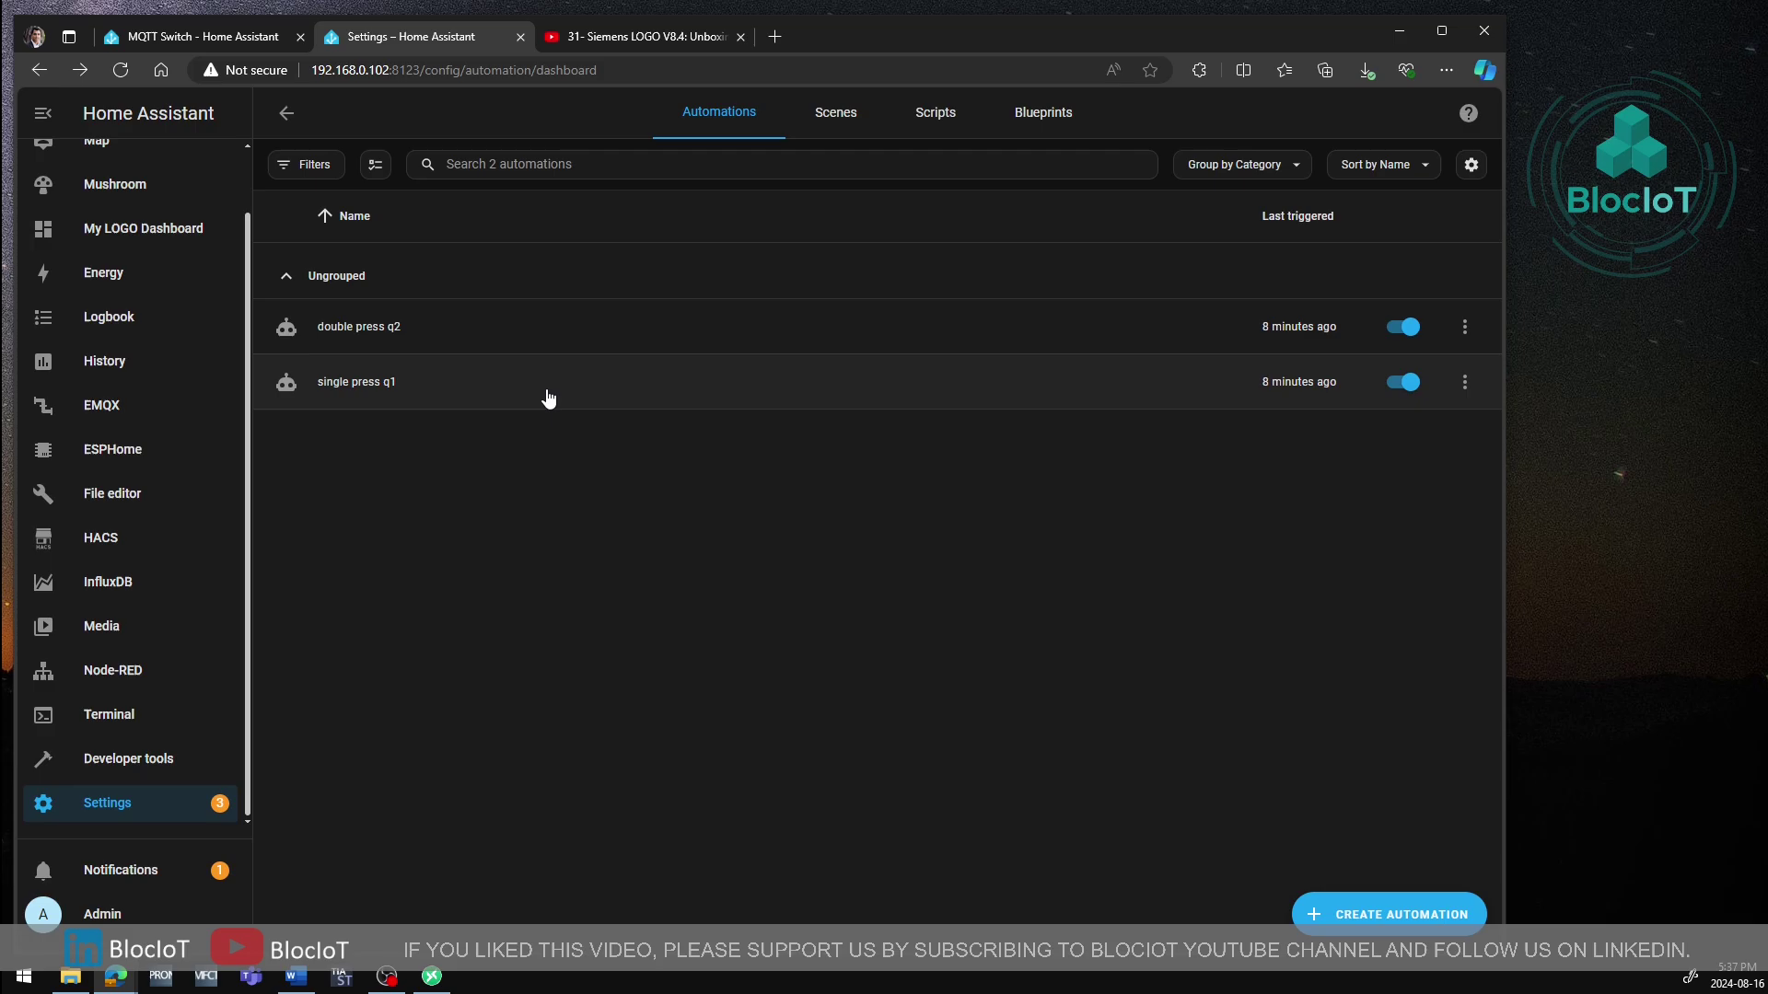
click(633, 391)
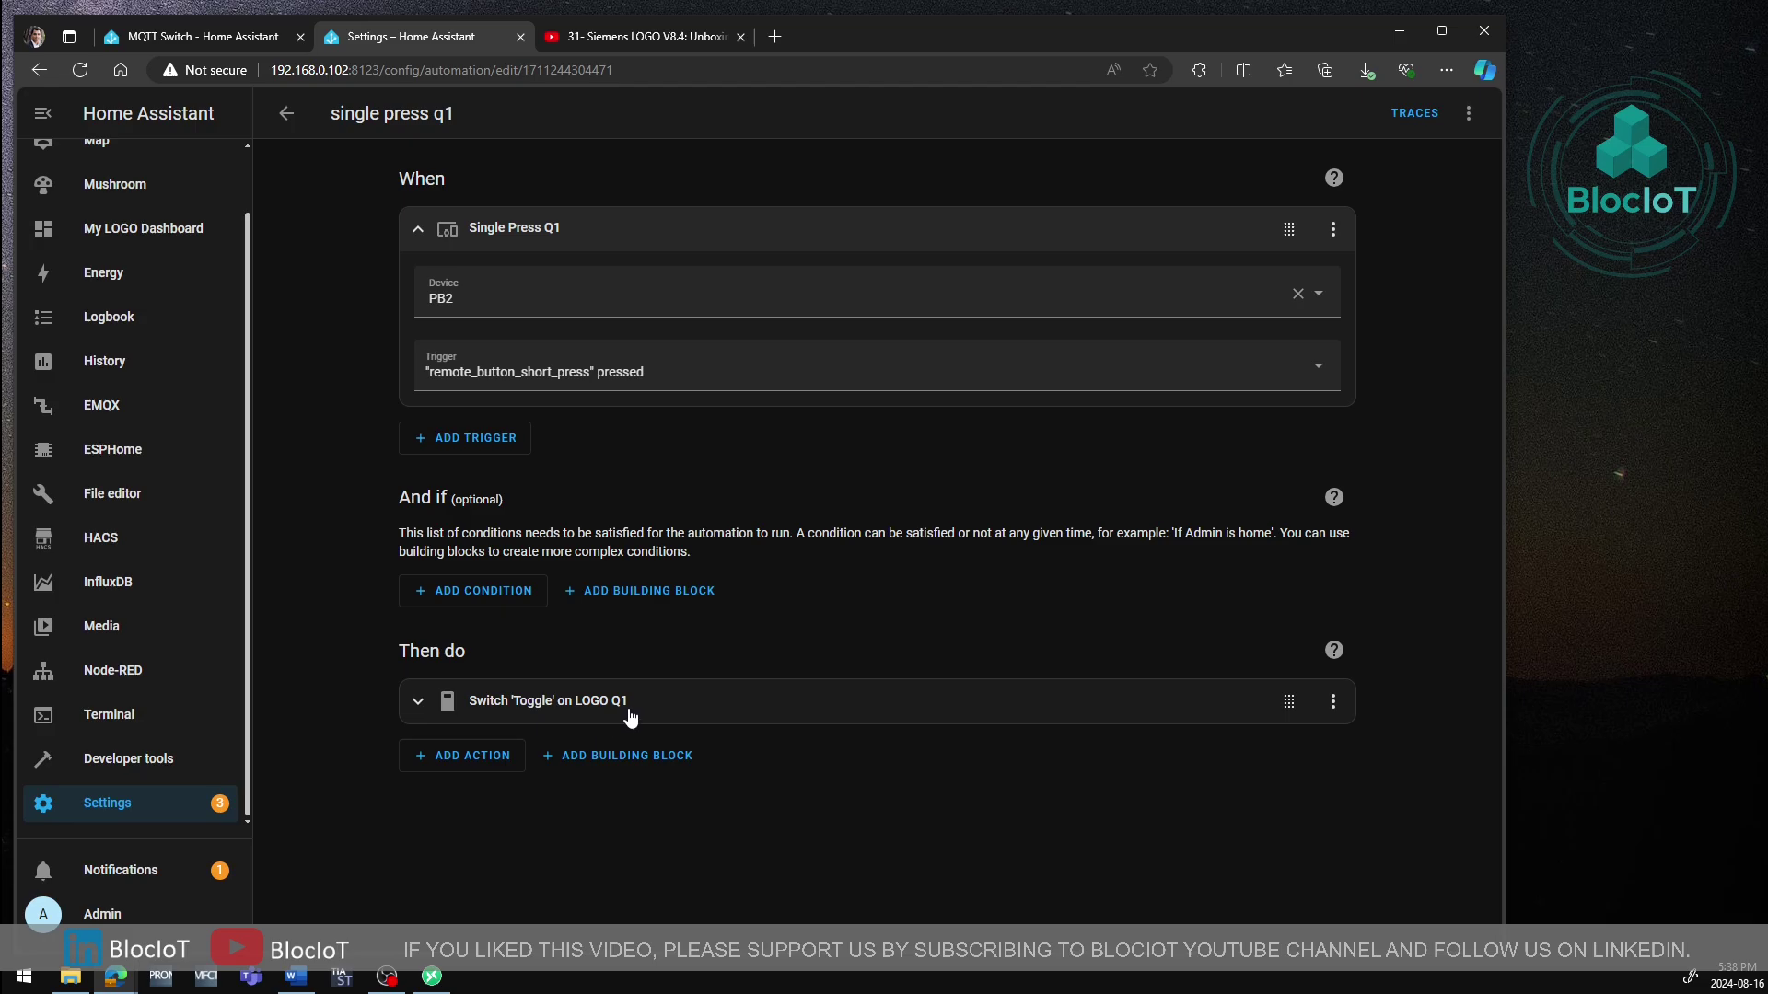
click(287, 113)
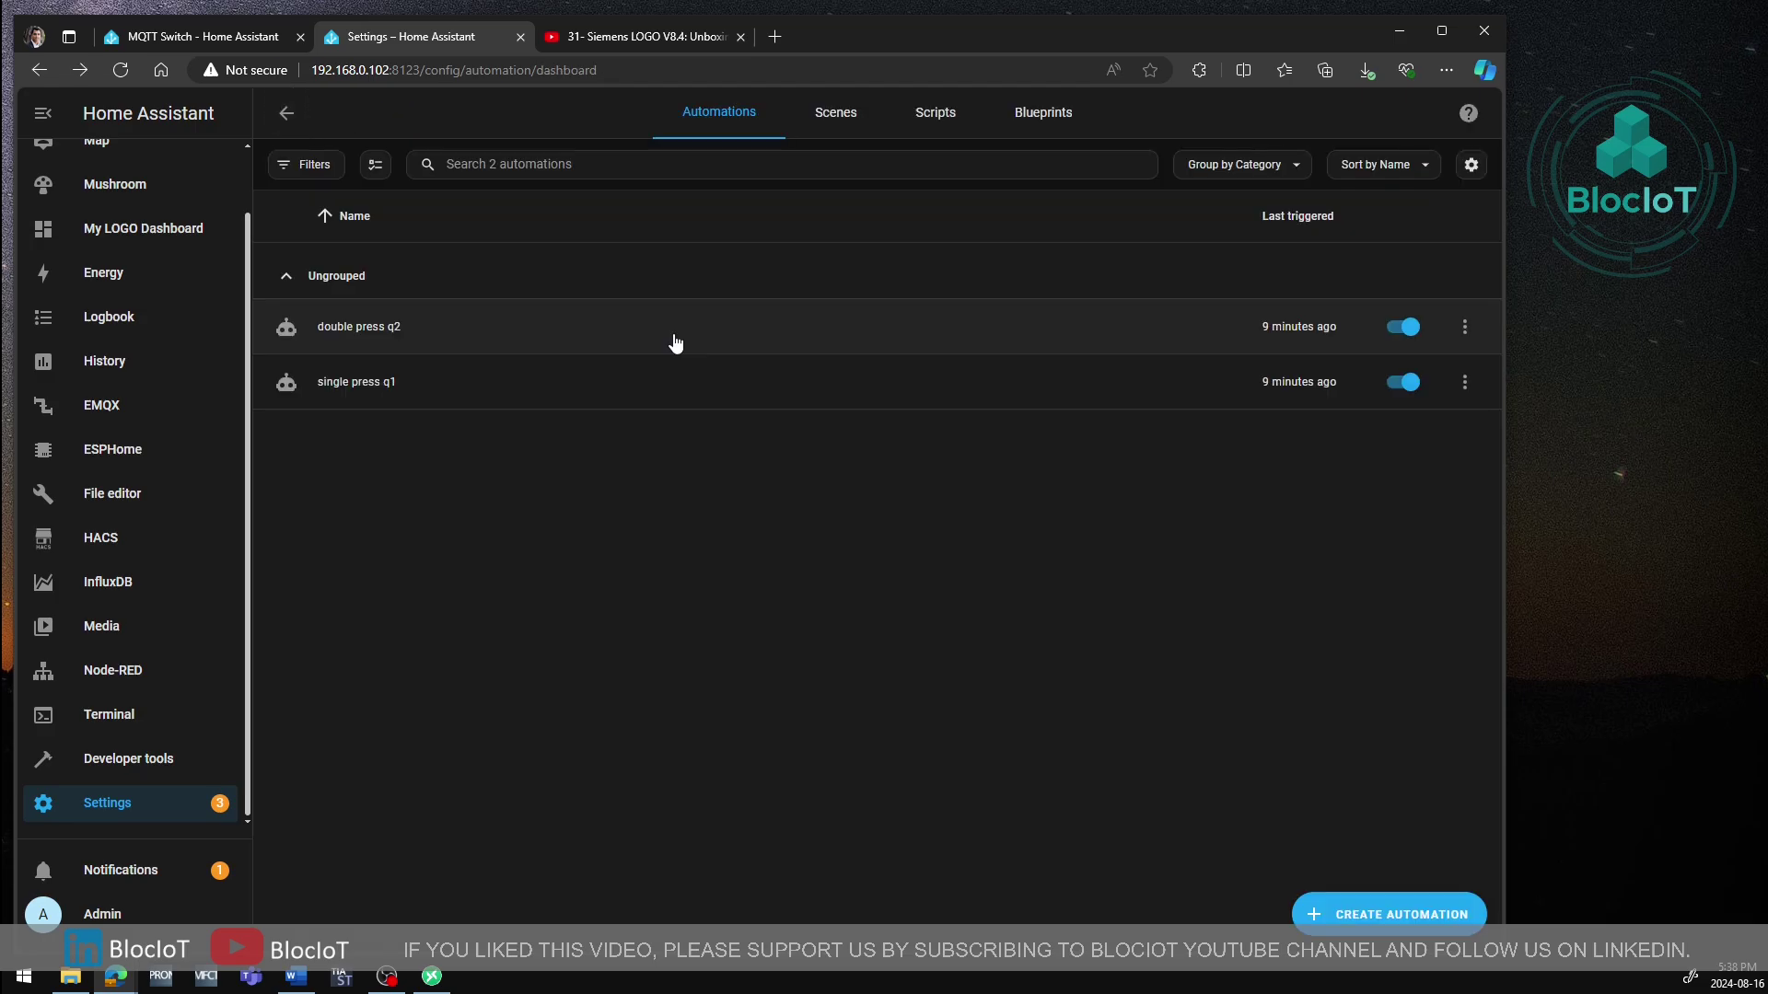
click(674, 342)
click(439, 250)
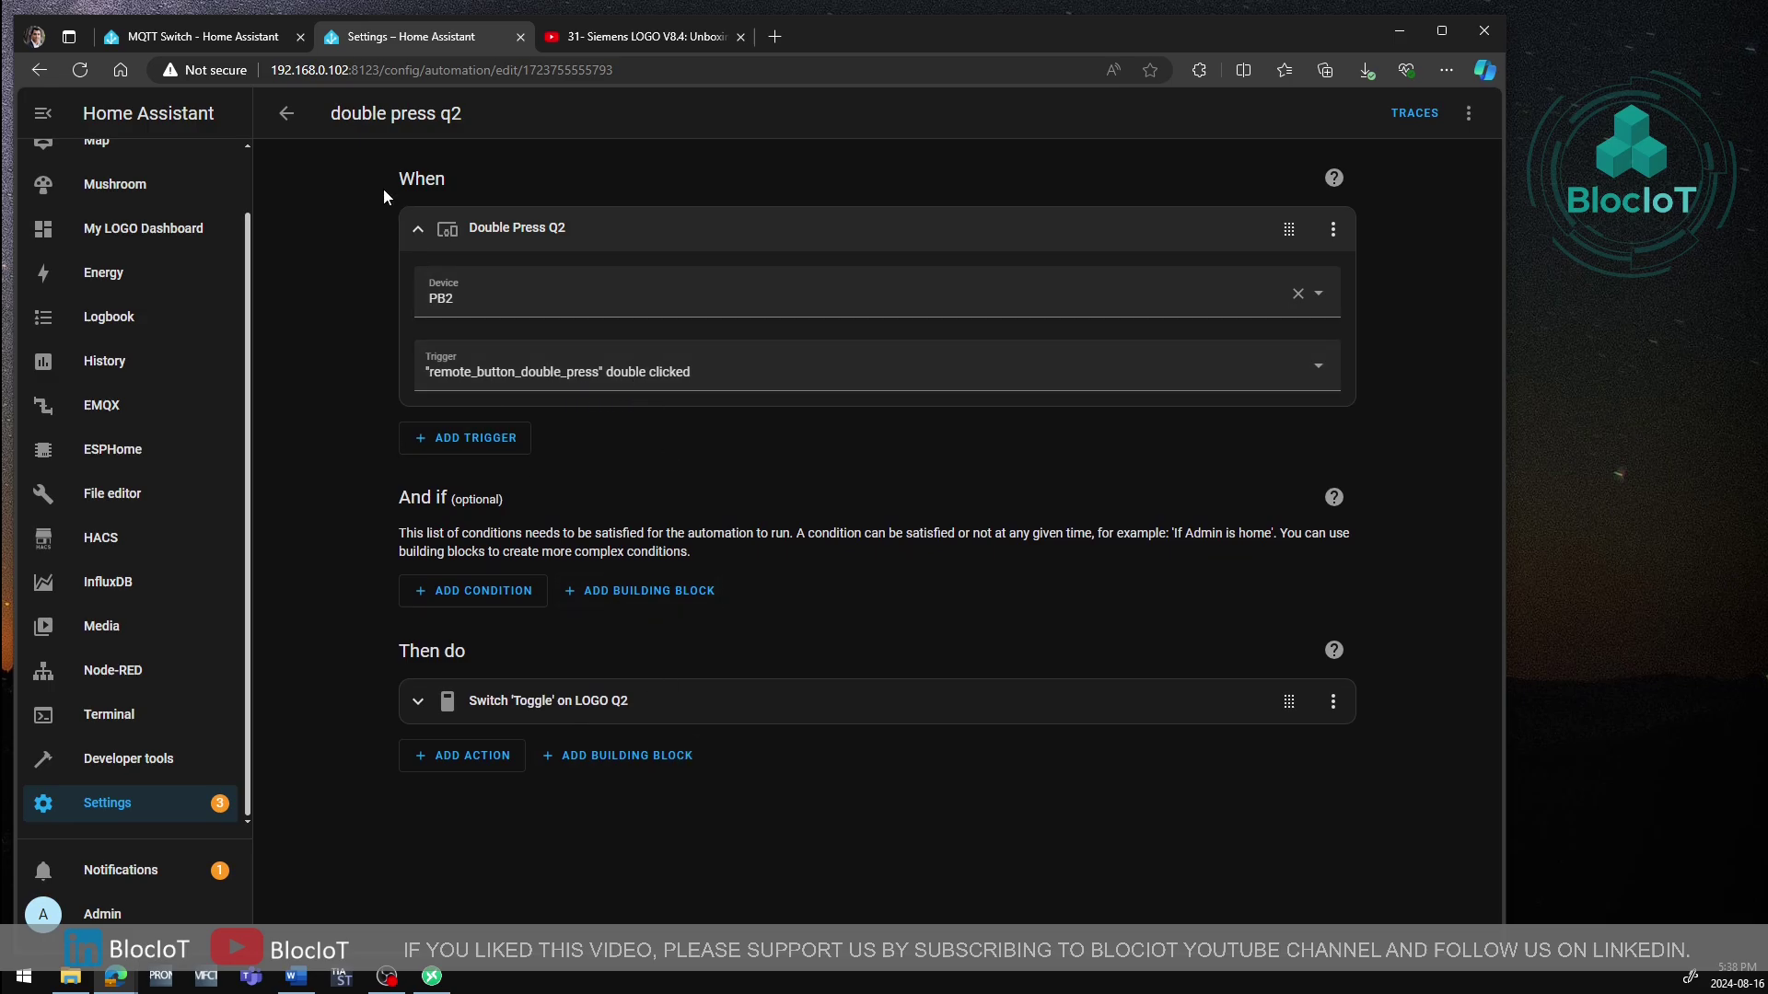
click(286, 114)
click(168, 237)
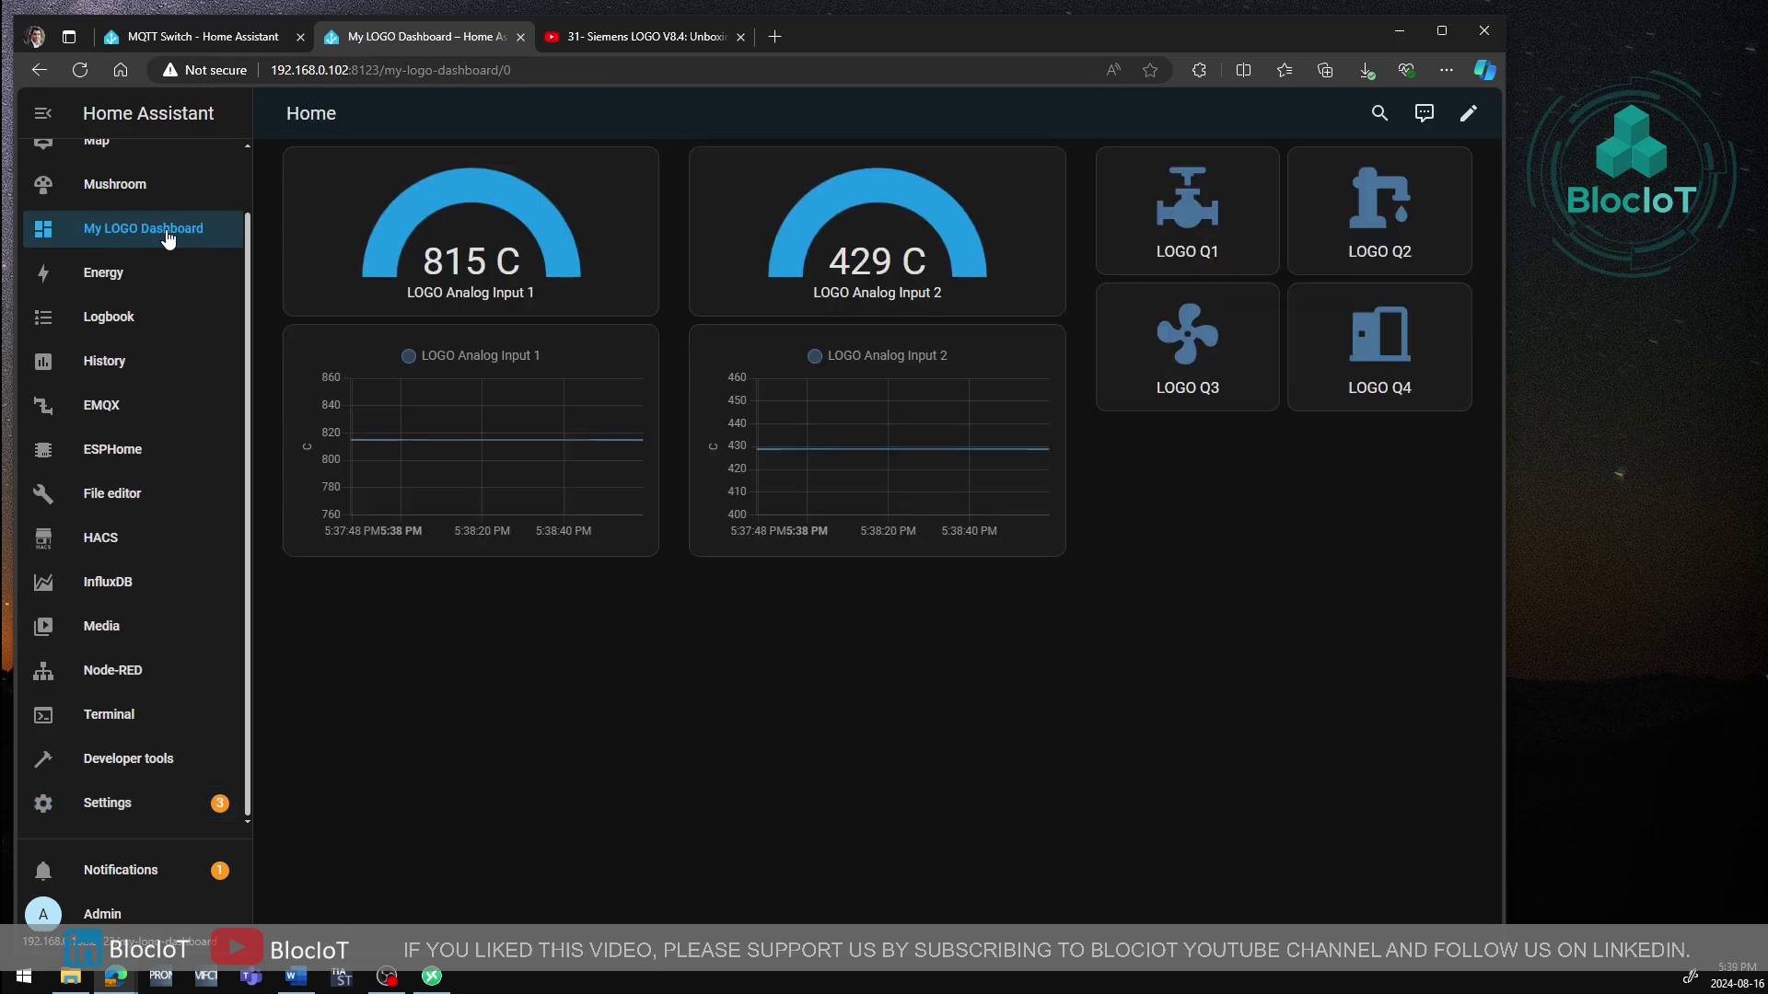